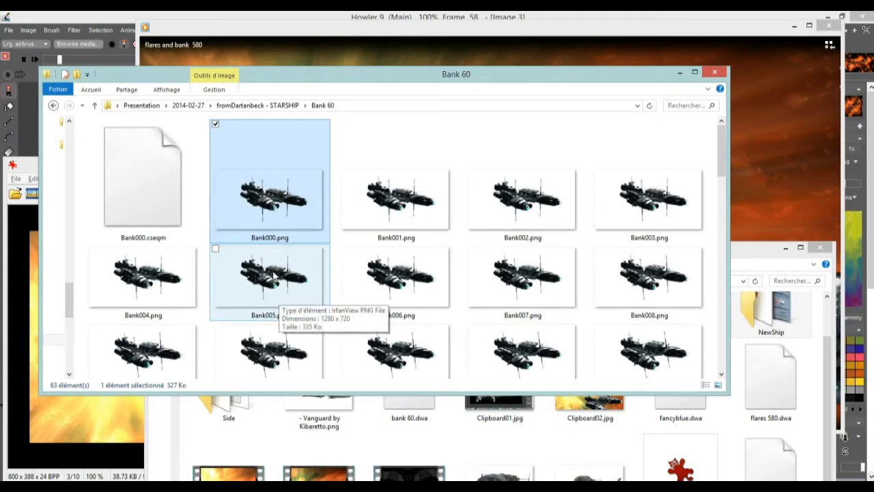
Browse the rendered starship frames in the Bank 60 folder to examine how the ship's angle changes across the PNG sequence.
scroll(269, 264, "up", 1, "ctrl")
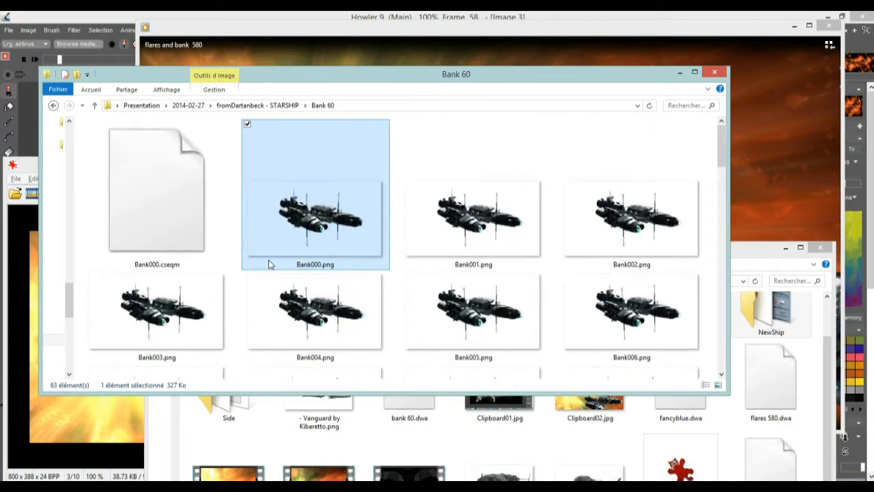
scroll(378, 248, "down", 5)
scroll(379, 254, "down", 2)
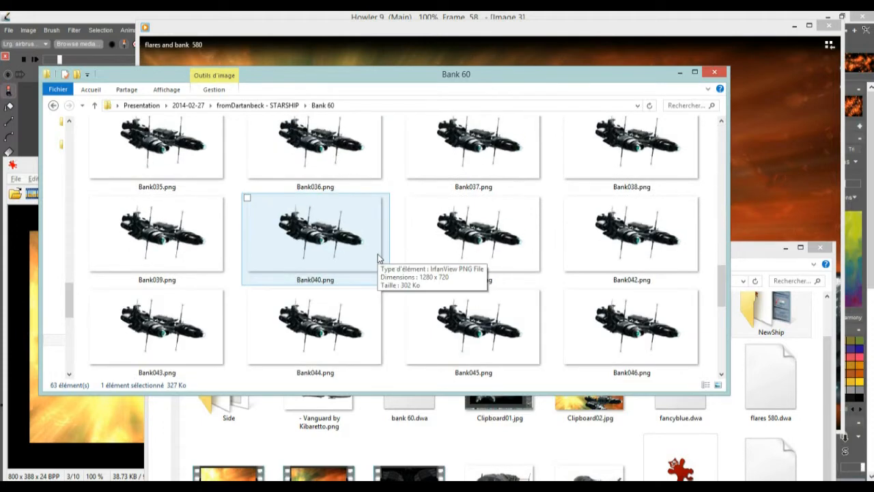
scroll(377, 254, "up", 1)
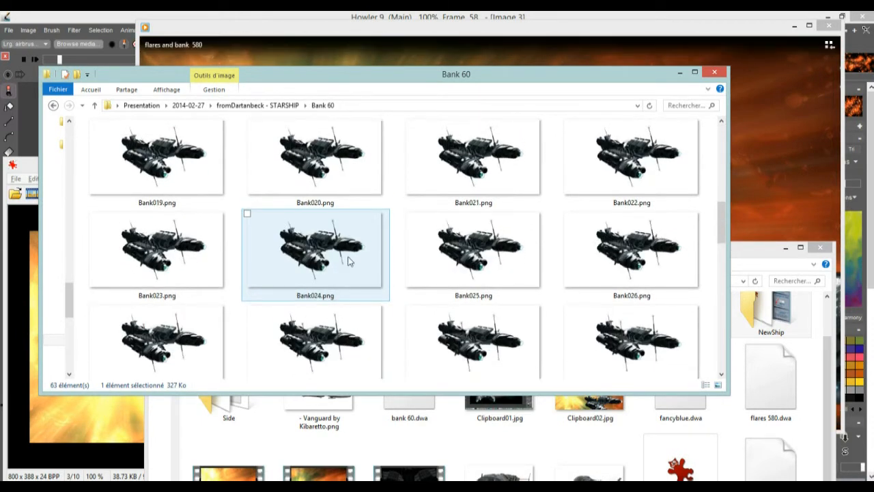
scroll(348, 259, "up", 5)
scroll(349, 261, "down", 4)
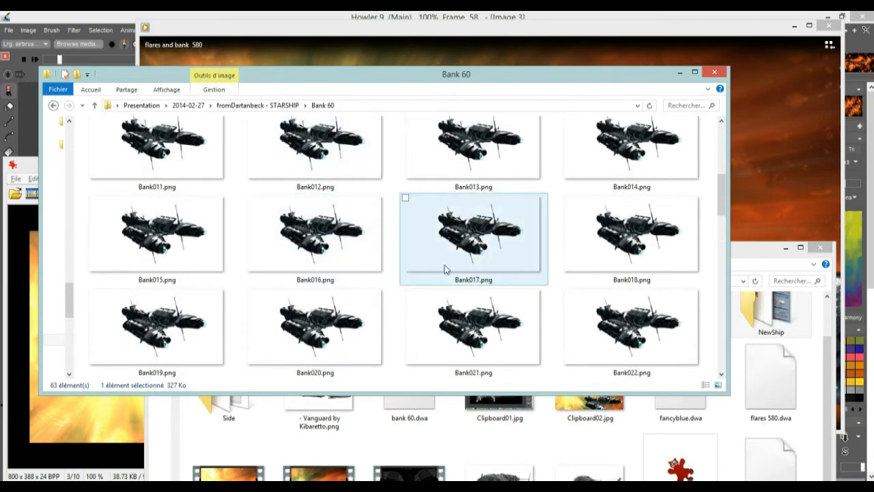
left_click(482, 248)
scroll(463, 197, "down", 6)
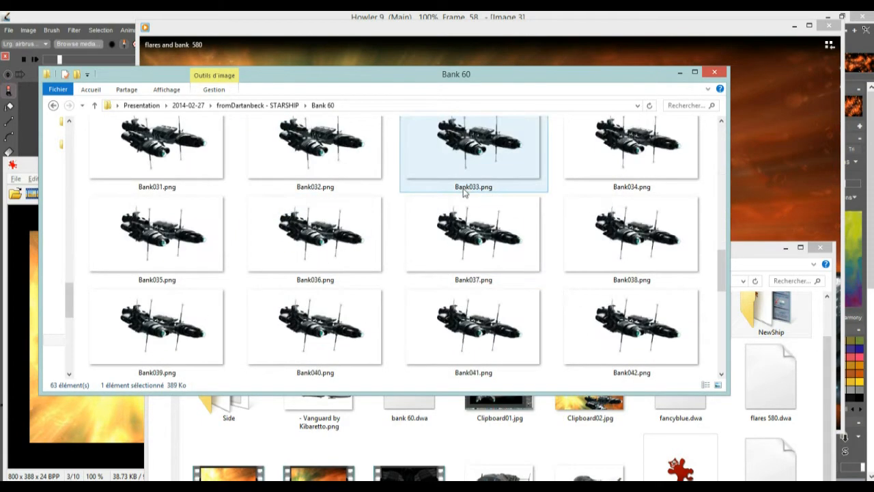
scroll(463, 197, "down", 5)
scroll(463, 196, "up", 5)
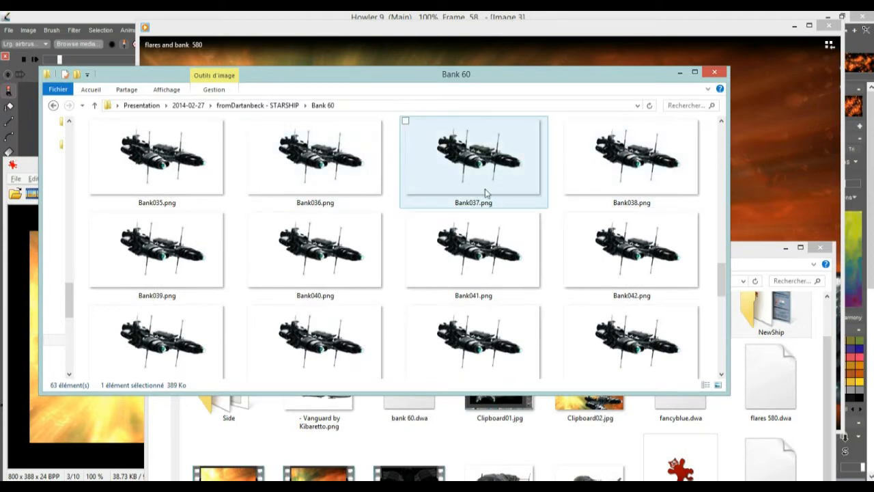
Play the "flares and bank 580" video from near its beginning to review the finished starship shot, and close the player.
left_click(325, 32)
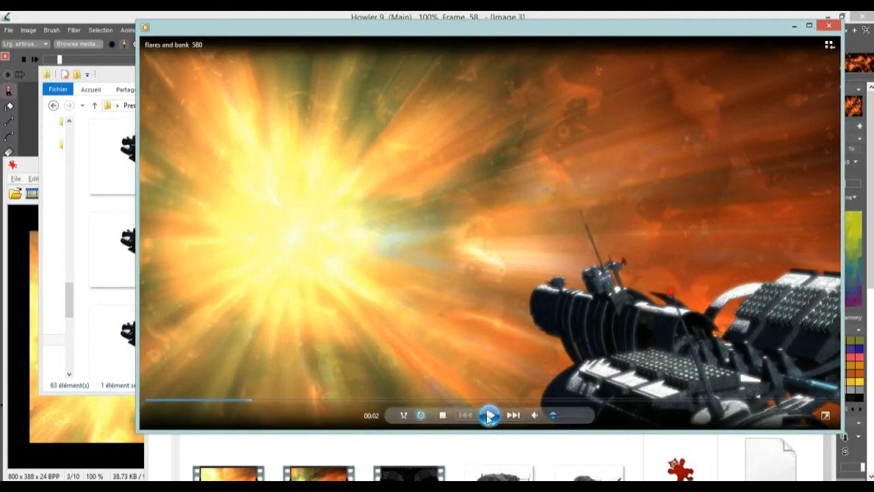
left_click(170, 401)
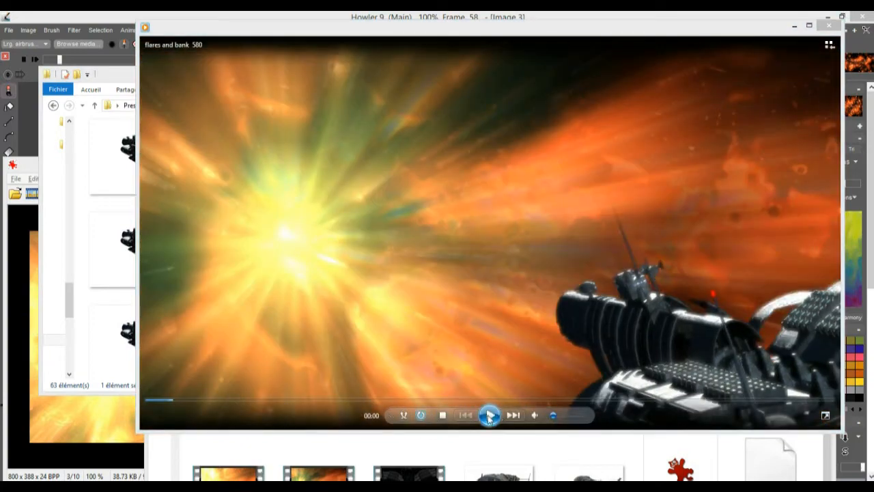
left_click(490, 415)
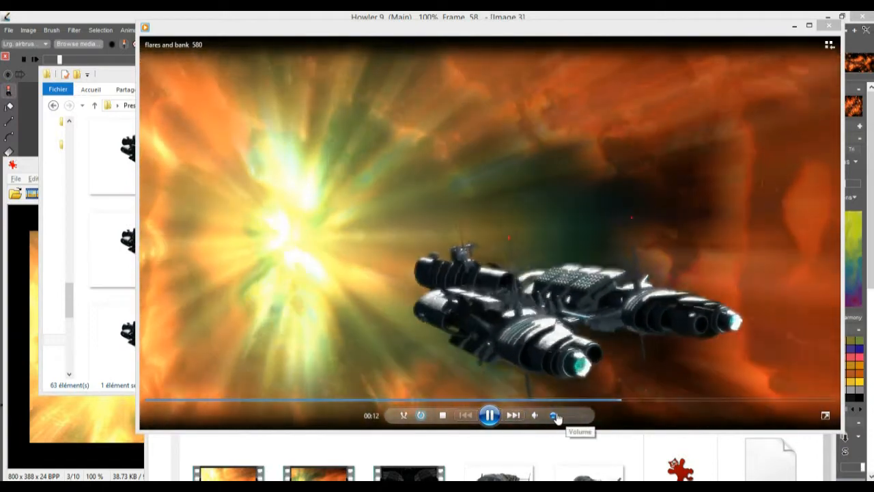
left_click(495, 416)
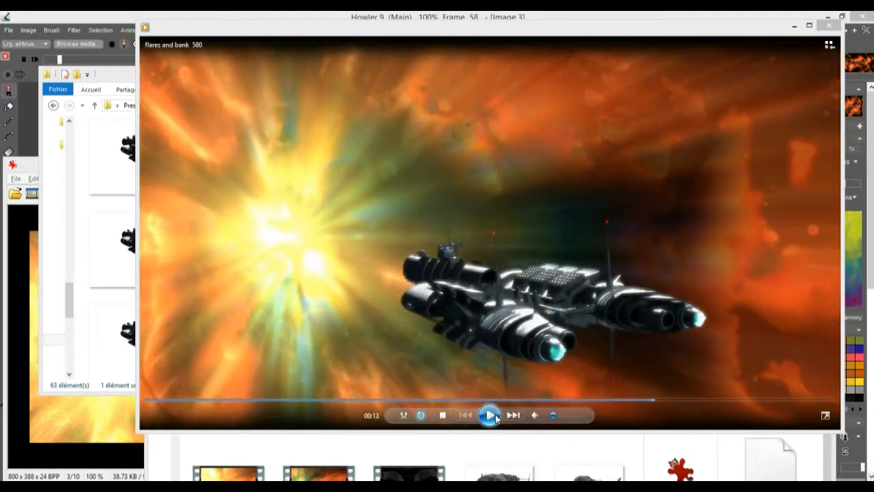
left_click(831, 26)
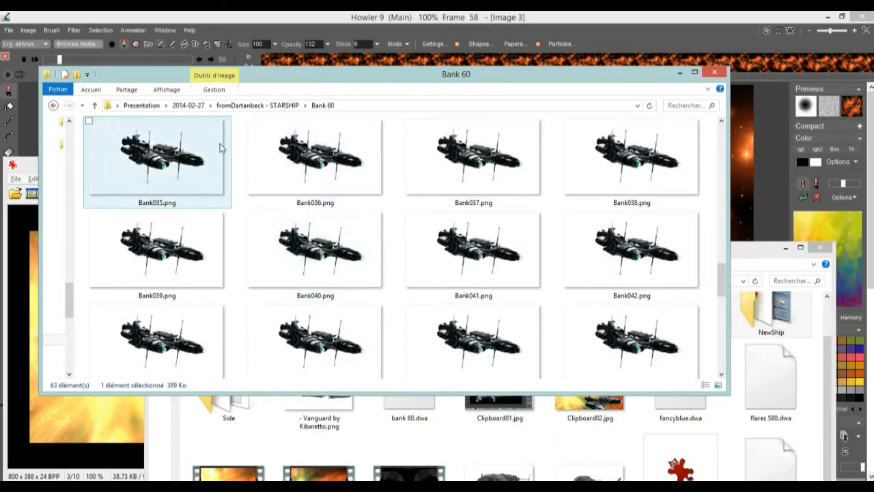
Clear the folder windows and the Clipboard02.jpg image viewer out of the way and switch to Howler.
left_click(362, 133)
left_click_drag(373, 71, 460, 399)
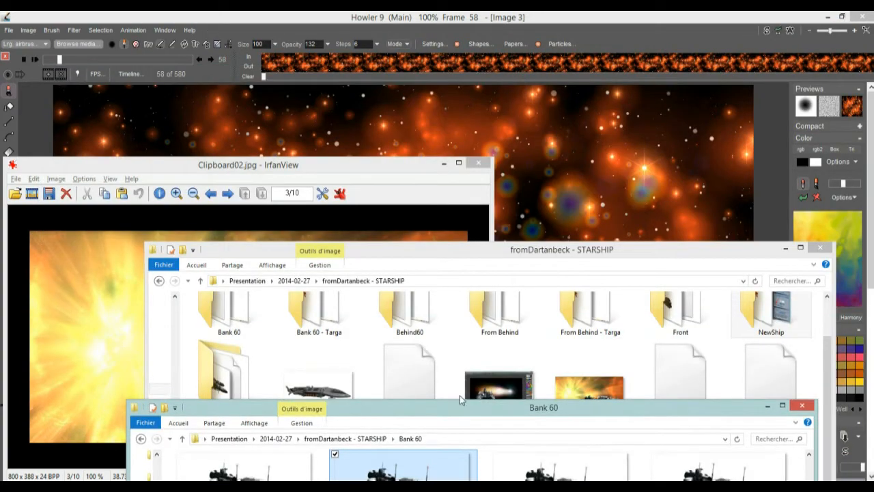
left_click(320, 168)
left_click(443, 163)
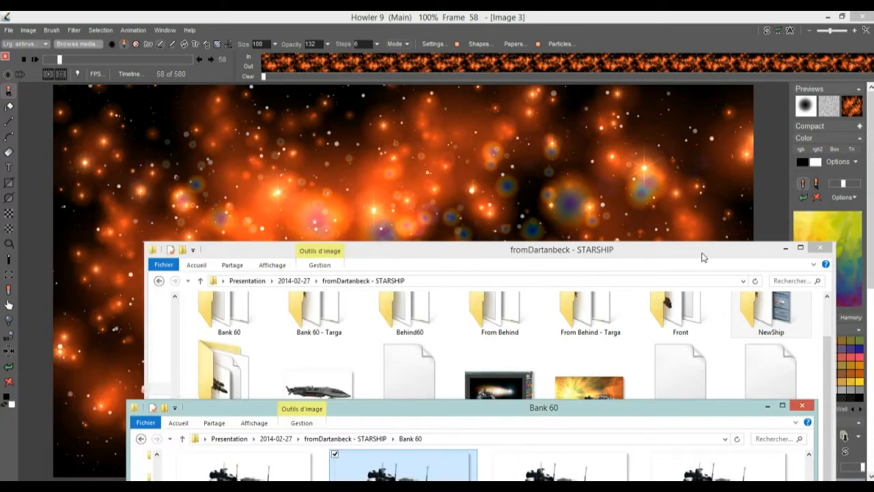
left_click_drag(775, 255, 615, 465)
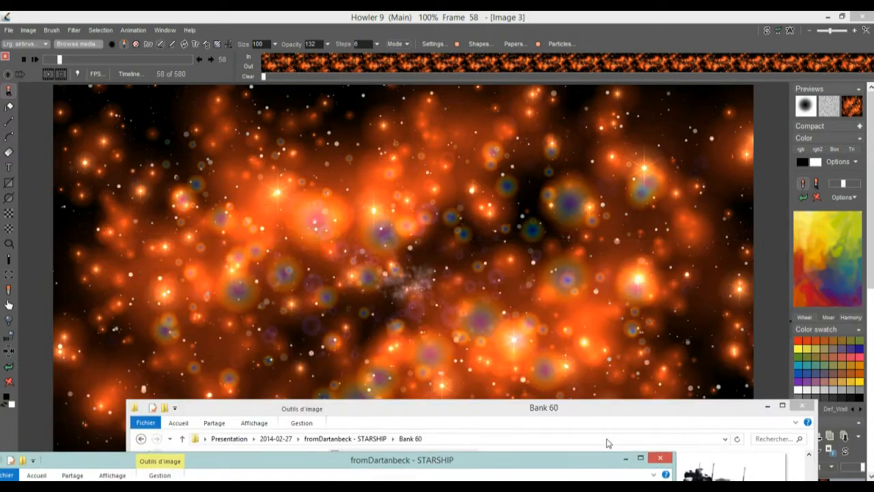
left_click(601, 21)
mouse_move(59, 60)
left_mouse_down()
mouse_move(211, 64)
mouse_move(76, 69)
mouse_move(191, 65)
mouse_move(60, 59)
left_mouse_up()
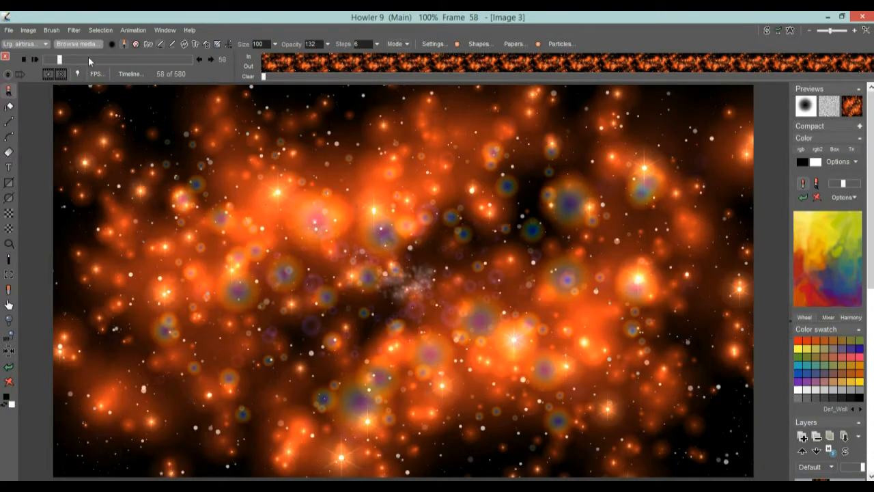
Create a new blank image using the 640 x 360 - 360p size preset.
left_click(10, 31)
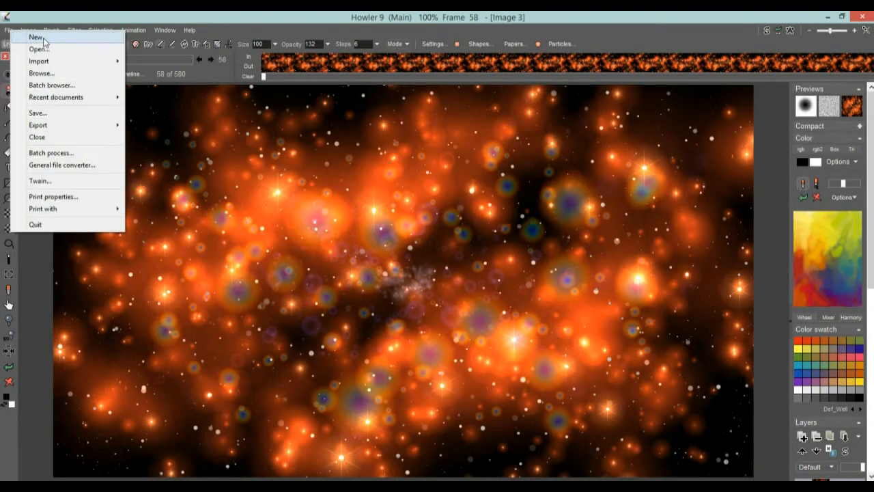
left_click(29, 37)
left_click(374, 308)
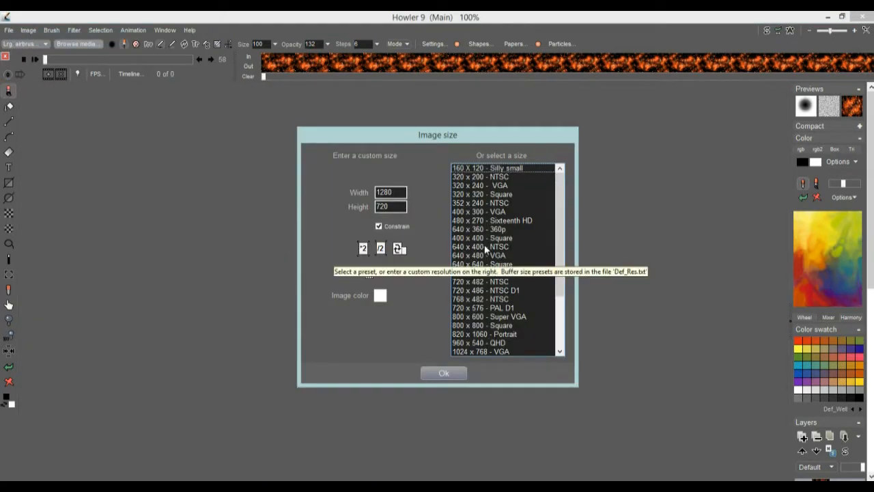
left_click(480, 231)
left_click(456, 372)
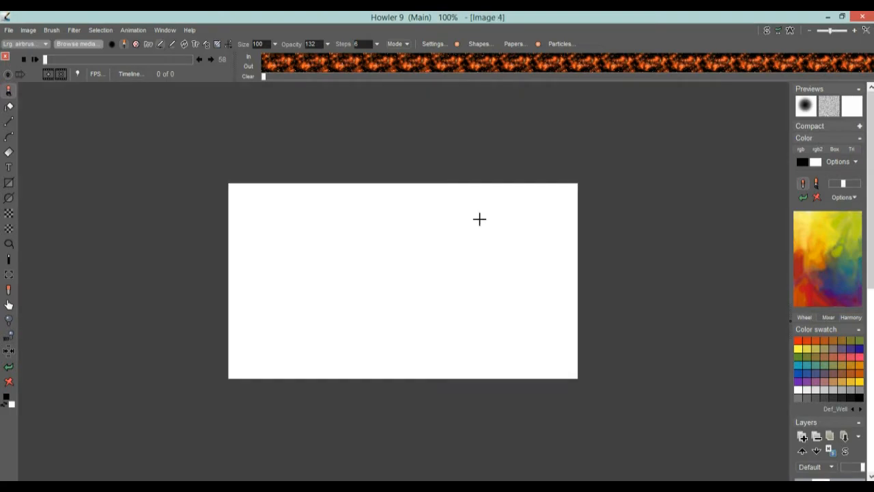
left_click_drag(252, 287, 364, 245)
left_click(132, 33)
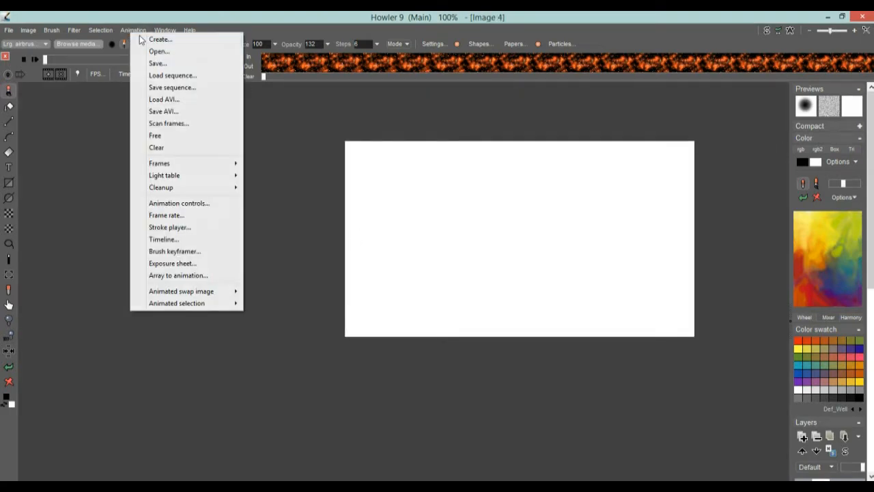
left_click(152, 40)
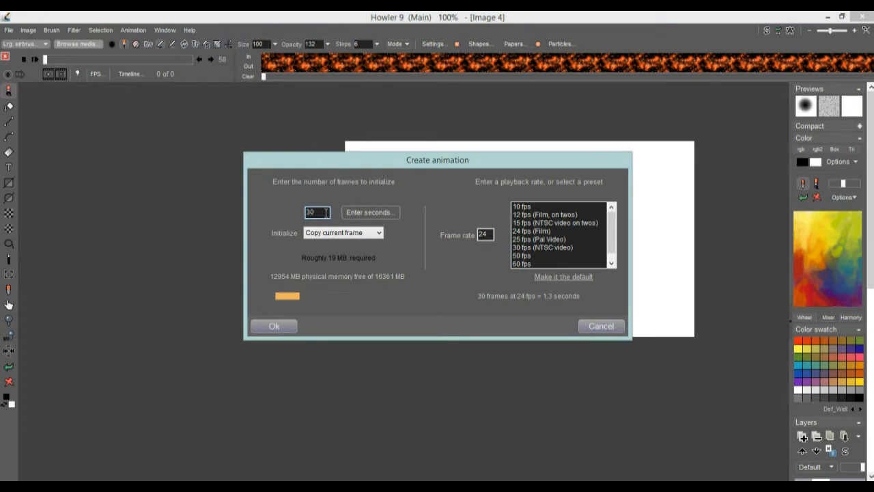
left_click(601, 326)
Hide the animation controls and open the animated Starry night filter with its full screen preview enabled.
left_click(6, 58)
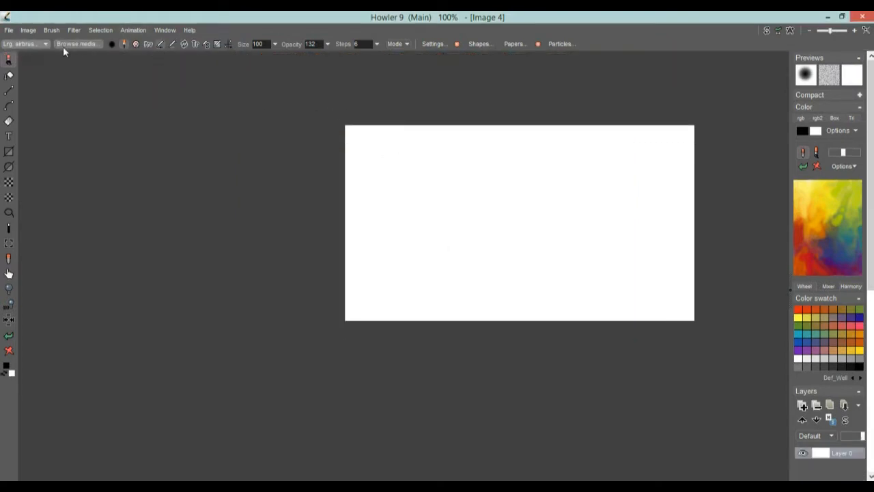
left_click(75, 31)
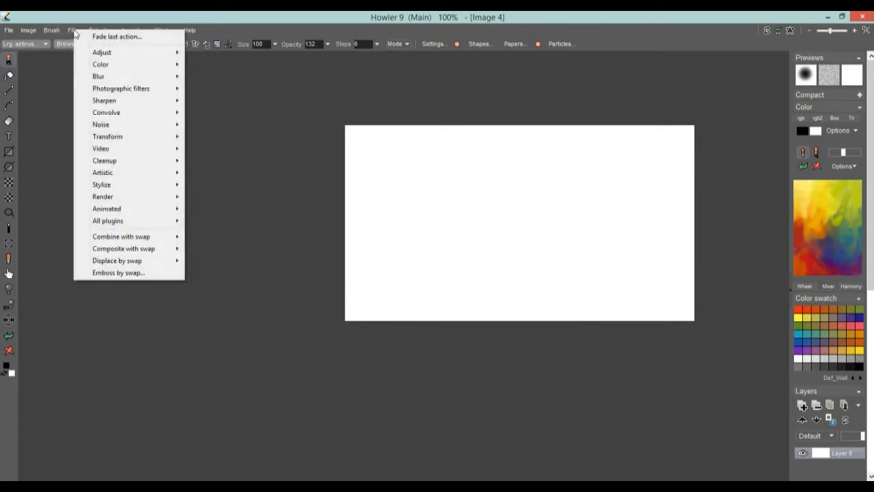
mouse_move(136, 210)
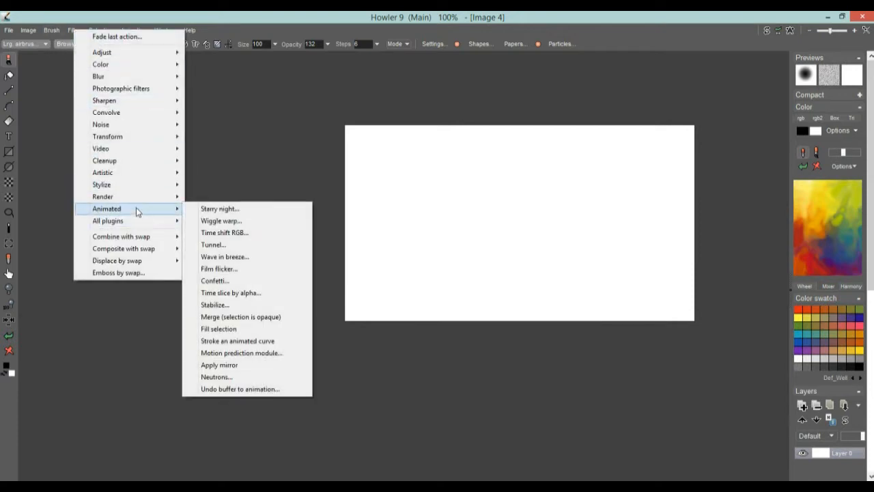
left_click(221, 211)
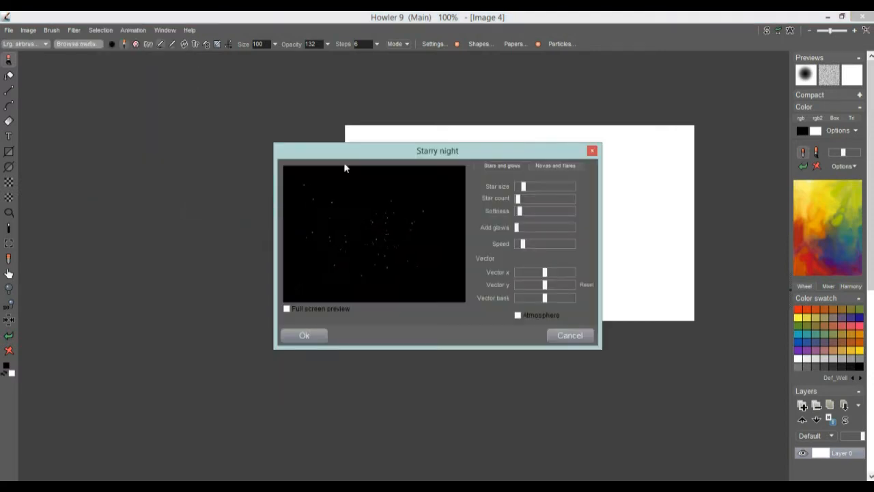
left_click_drag(343, 153, 106, 86)
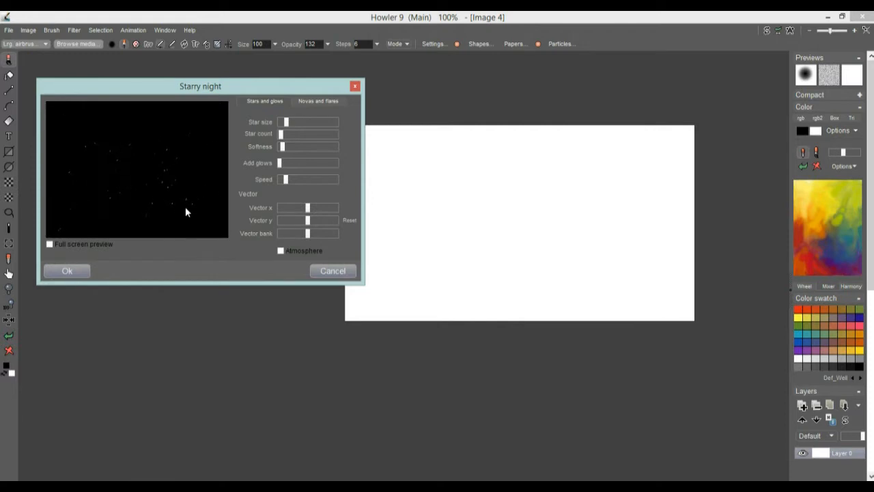
left_click(49, 245)
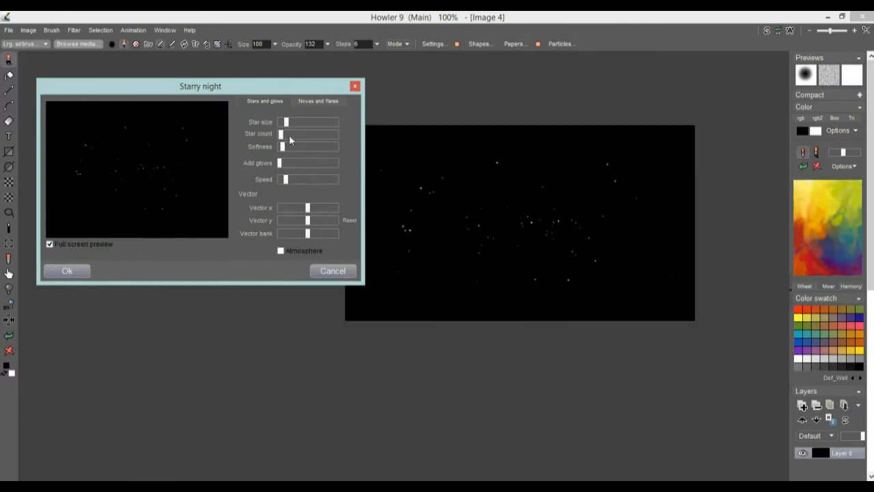
Increase the star size slightly and raise the star count to about a quarter of its range in Starry night.
mouse_move(286, 121)
left_mouse_down()
mouse_move(323, 122)
mouse_move(286, 127)
left_mouse_up()
left_click_drag(127, 91, 132, 212)
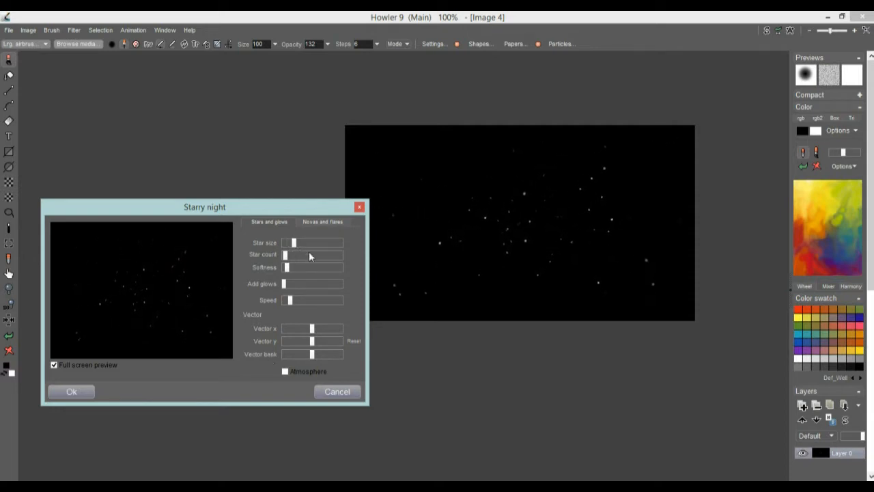
mouse_move(295, 256)
left_mouse_down()
mouse_move(317, 255)
mouse_move(301, 254)
left_mouse_up()
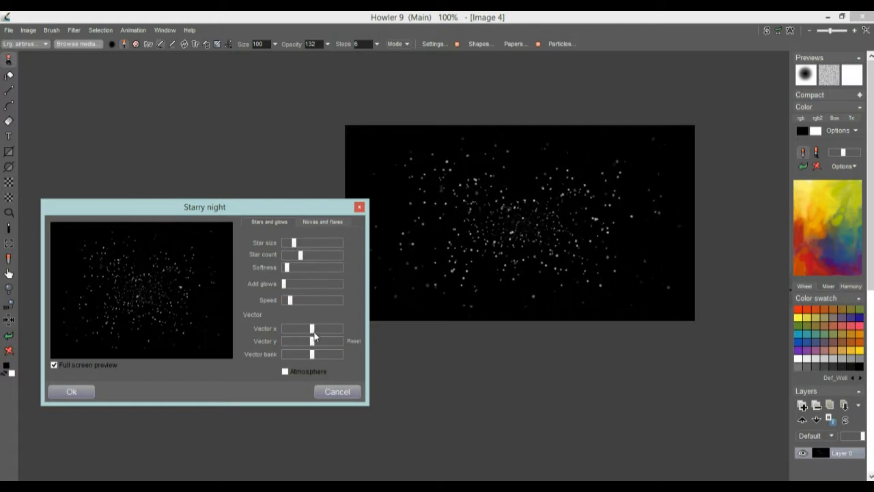
Shift the starfield's Vector x slightly above centre and raise its speed a little.
mouse_move(314, 327)
left_mouse_down()
mouse_move(325, 332)
mouse_move(314, 327)
left_mouse_up()
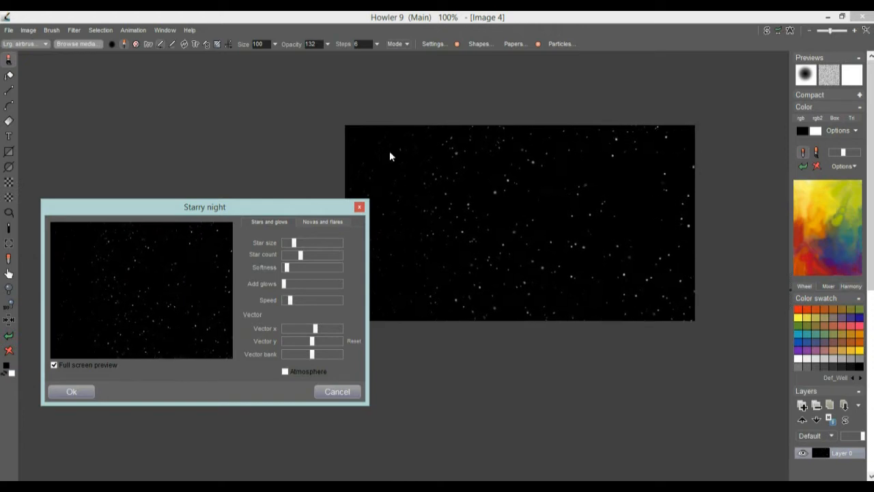
left_click_drag(324, 211, 278, 159)
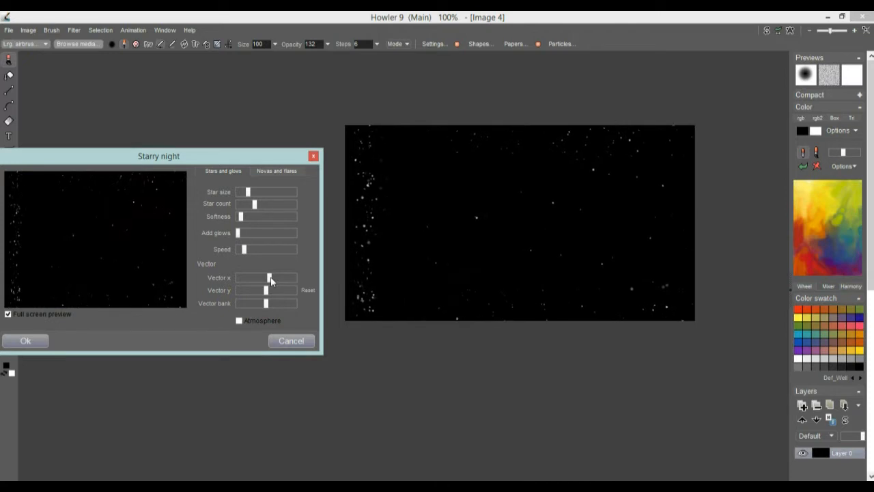
left_click_drag(270, 281, 271, 280)
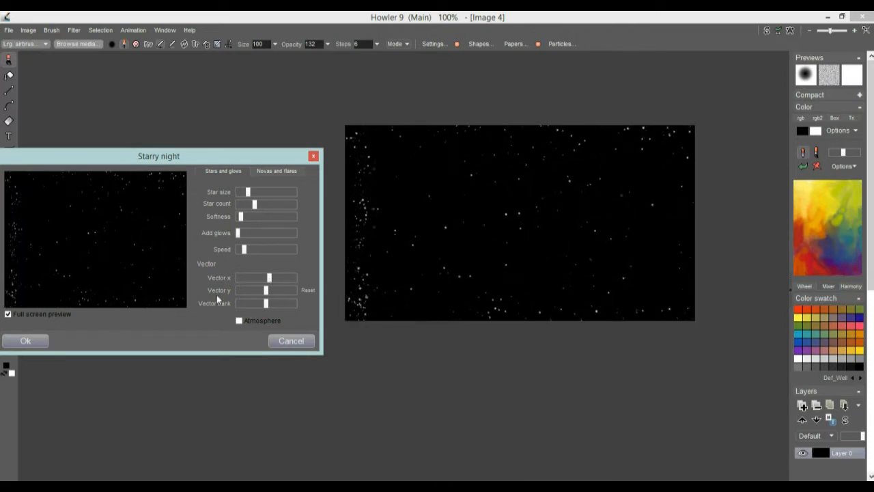
mouse_move(243, 248)
left_mouse_down()
mouse_move(268, 249)
mouse_move(254, 250)
left_mouse_up()
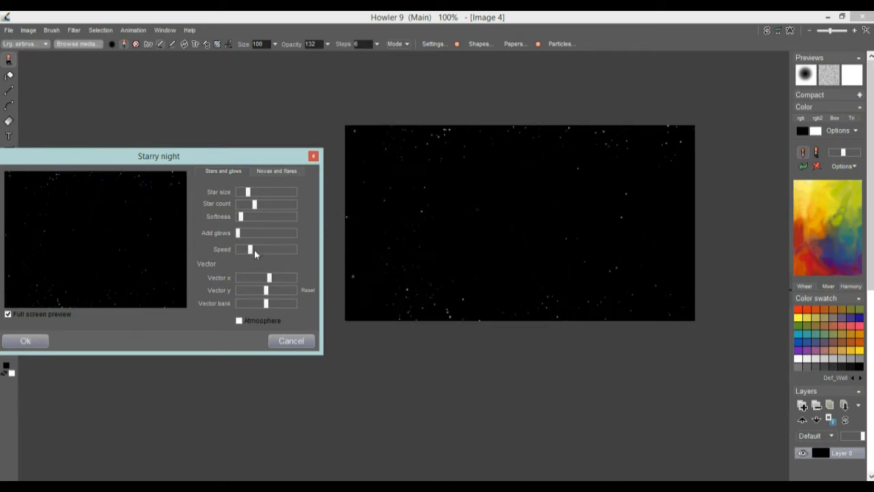
Enable Render novas for the starfield and increase the nova size slightly.
left_click(273, 171)
left_click_drag(254, 164, 276, 165)
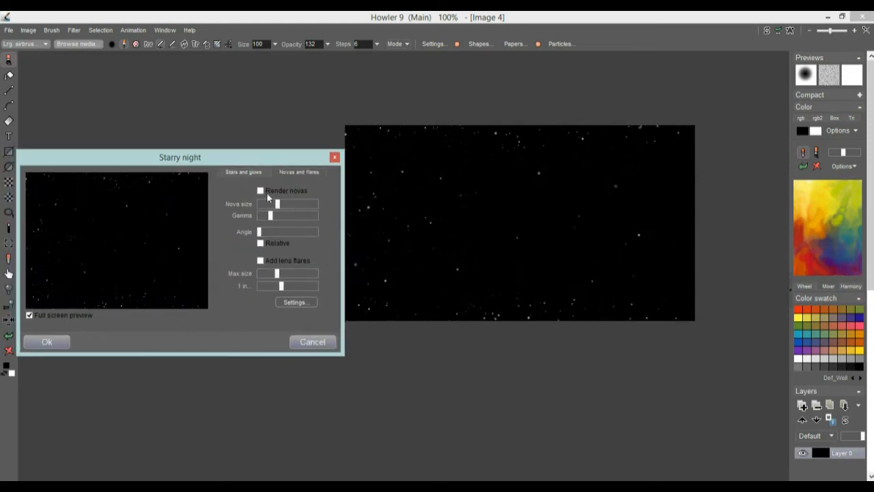
left_click(260, 192)
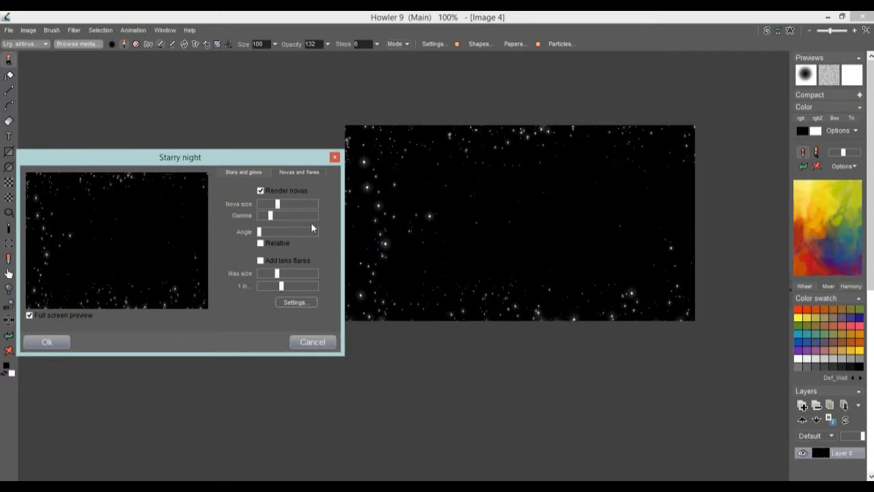
left_click_drag(279, 206, 283, 205)
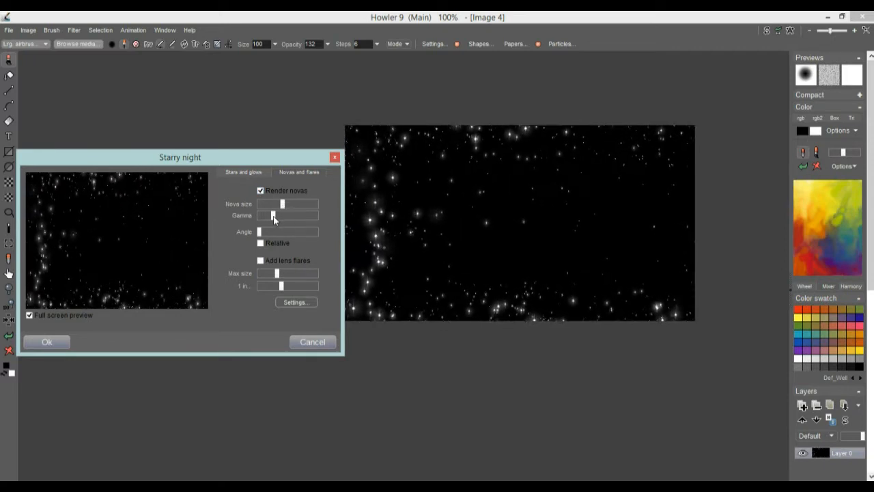
Turn off nova rendering, add lens flares to the starfield and choose the blue flare preset with the rainbow ring.
left_click(261, 192)
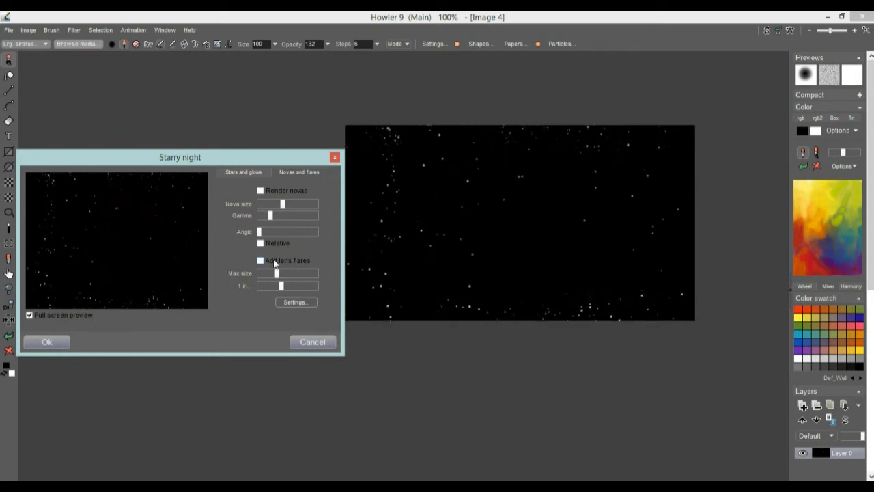
left_click(294, 302)
left_click_drag(210, 60, 567, 302)
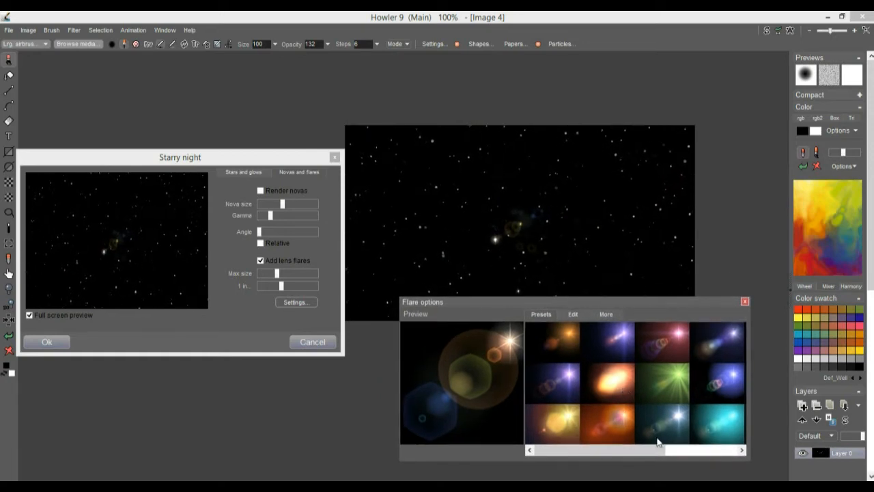
mouse_move(601, 451)
left_mouse_down()
mouse_move(652, 451)
mouse_move(610, 452)
left_mouse_up()
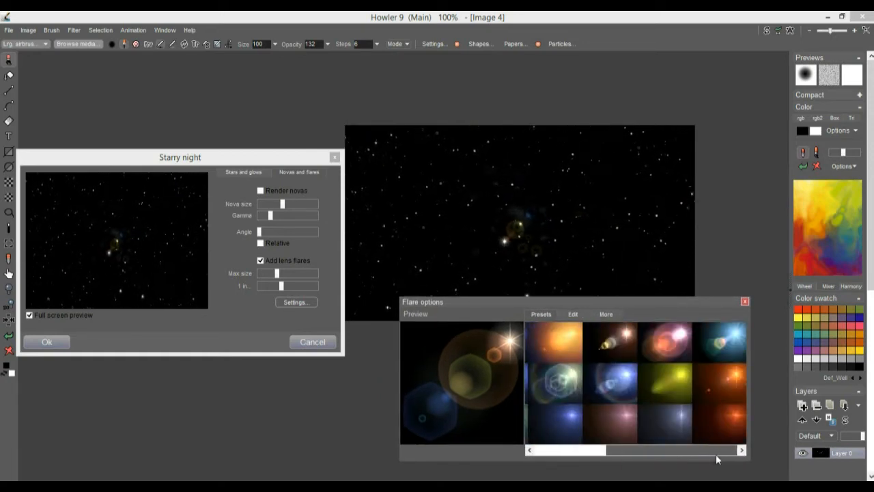
left_click(608, 388)
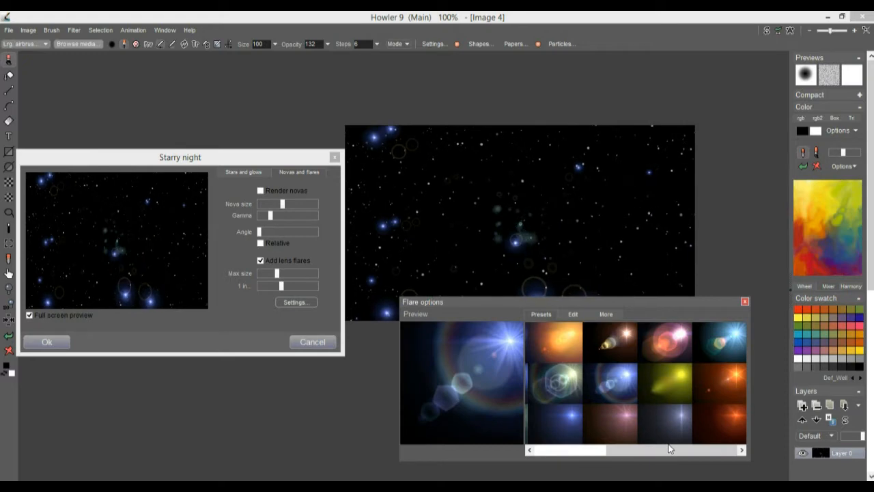
left_click(744, 302)
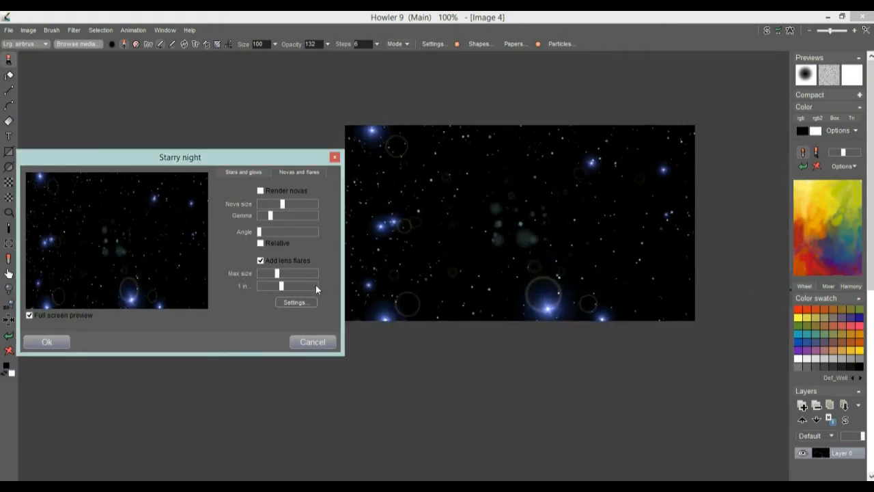
Raise the lens flares' maximum size to about mid-range and set their frequency to 1 in 21.
left_click_drag(276, 274, 286, 280)
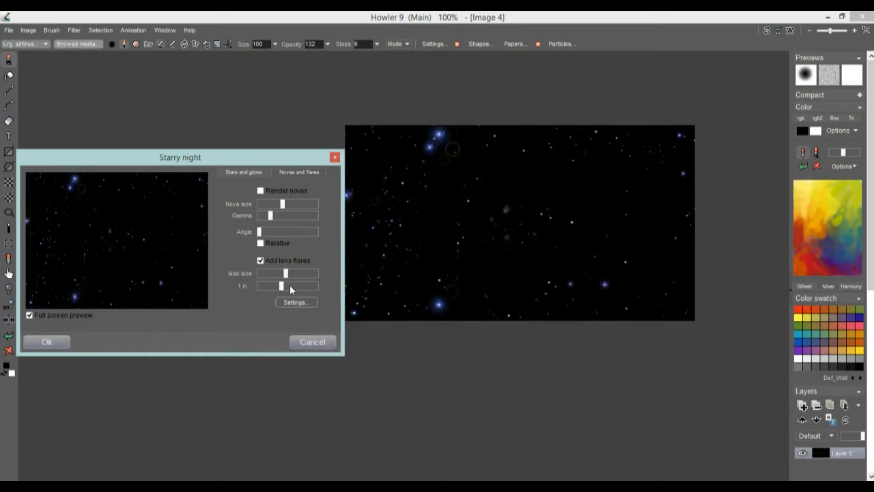
left_click_drag(281, 286, 311, 287)
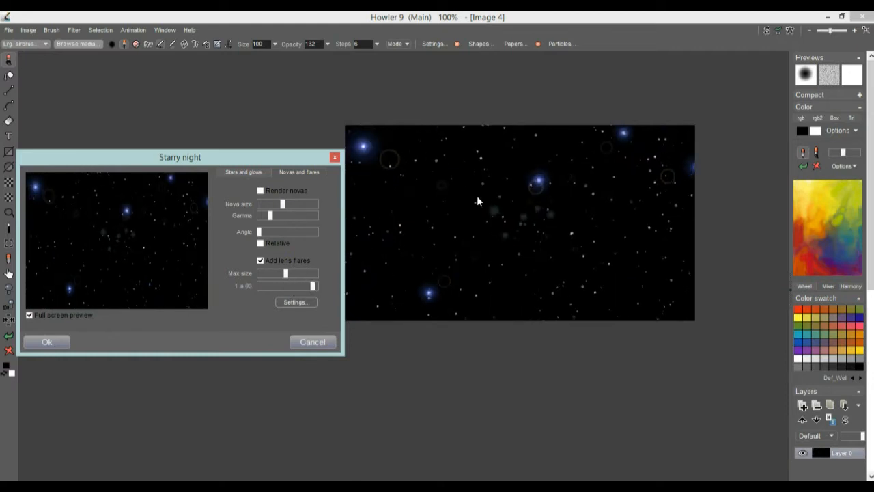
left_click_drag(312, 286, 270, 288)
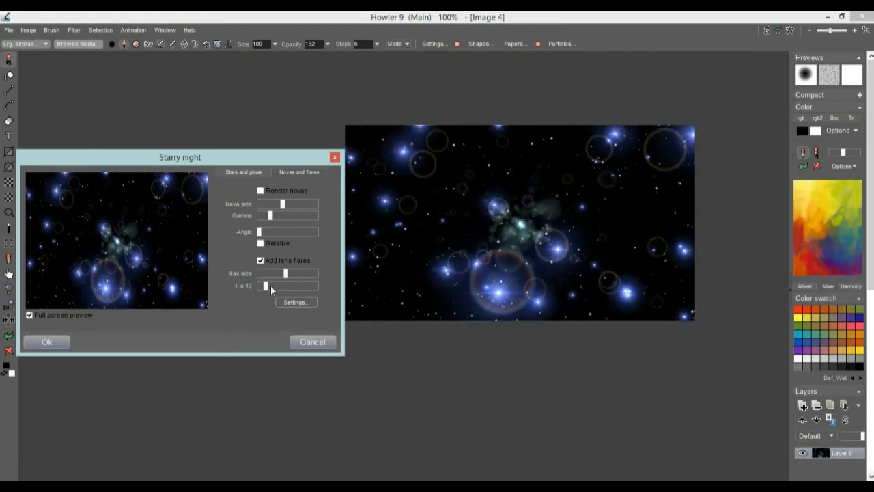
left_click_drag(269, 286, 271, 286)
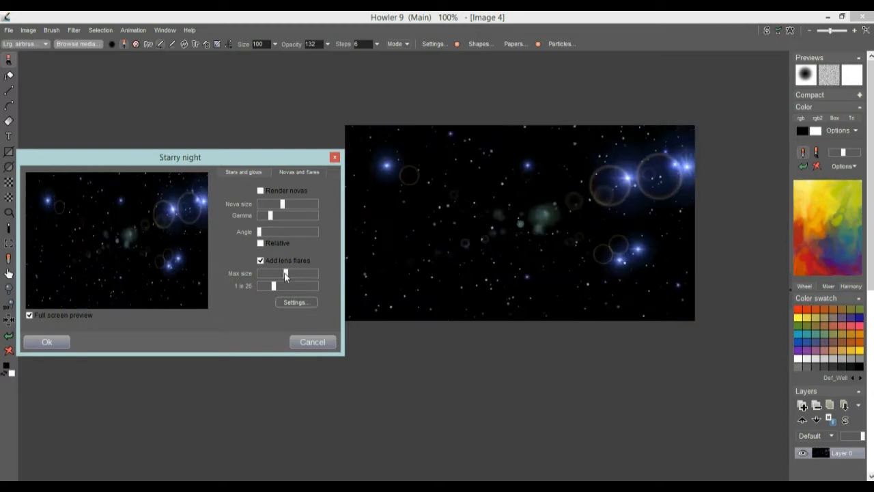
left_click_drag(275, 285, 271, 285)
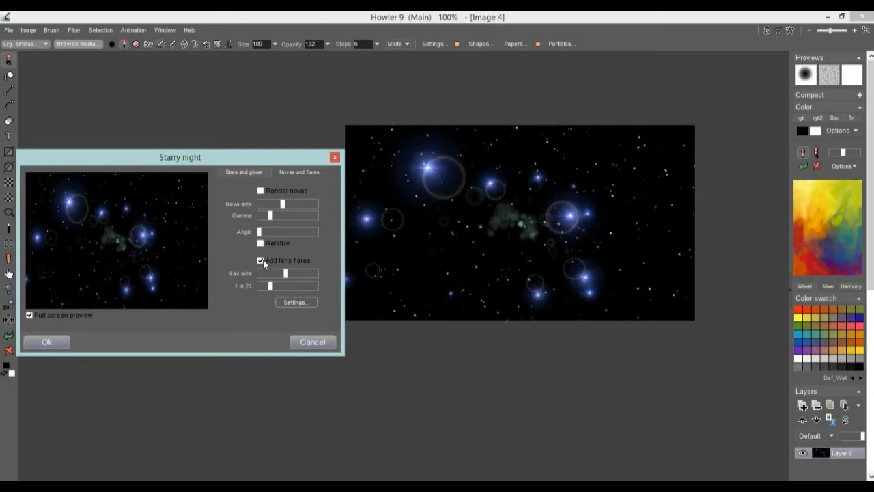
Compare other flare presets, choose the glowing orange one and fine-tune the flare frequency and size.
left_click(295, 301)
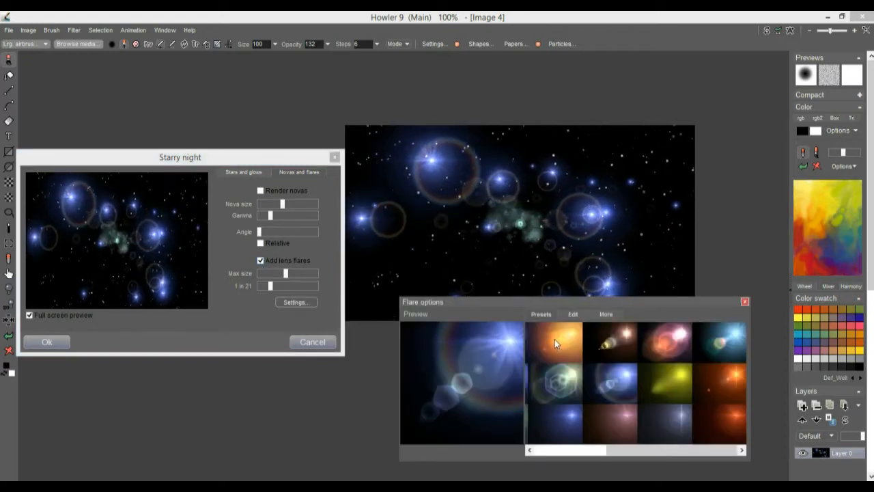
left_click(554, 339)
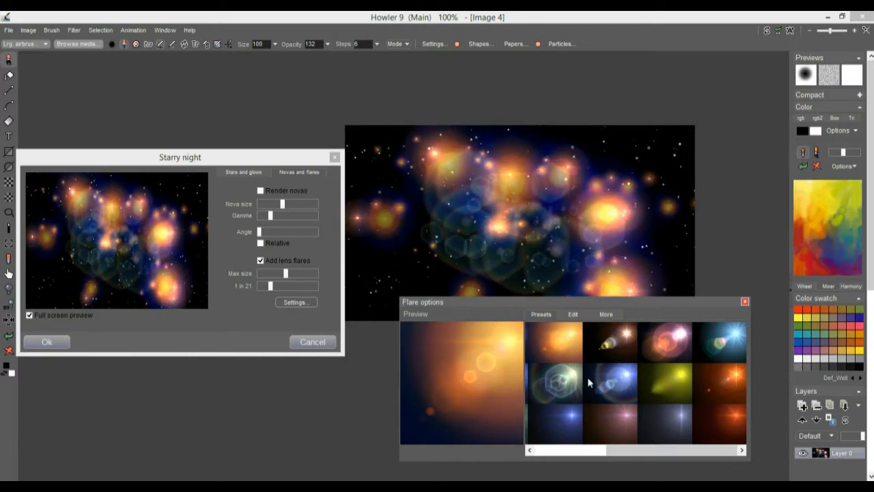
left_click(548, 388)
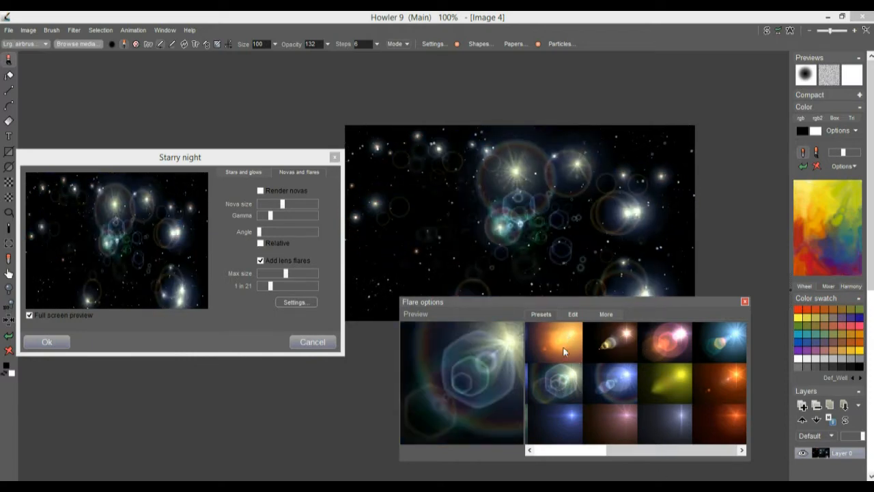
left_click(561, 338)
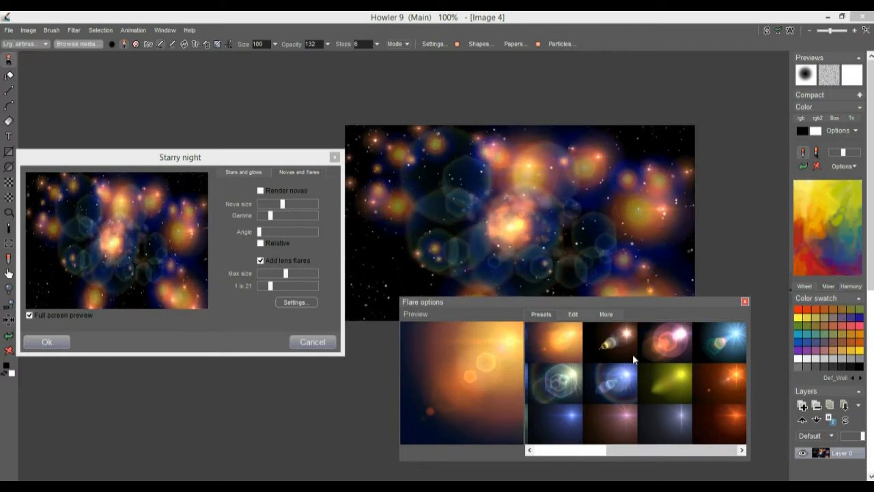
left_click_drag(639, 449, 600, 449)
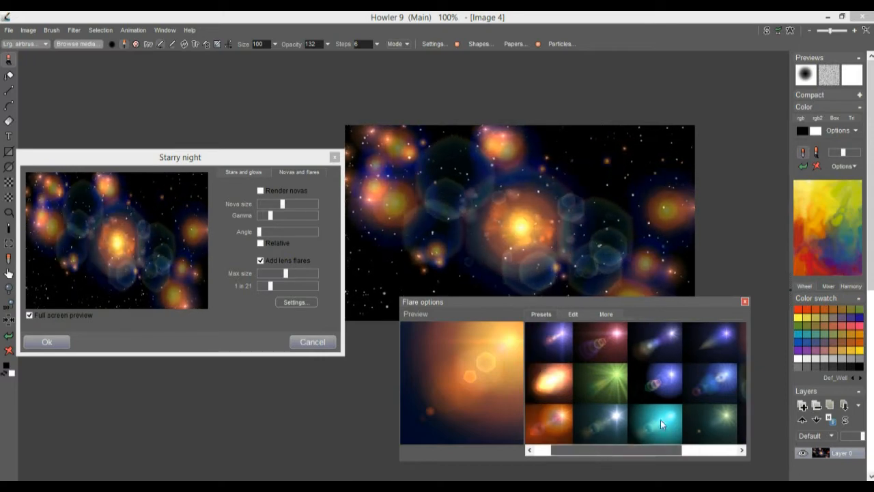
left_click(745, 301)
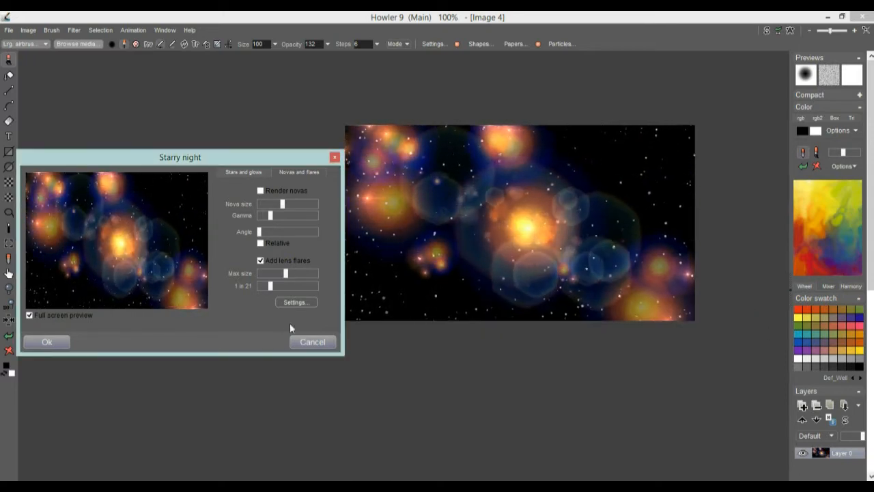
left_click_drag(271, 285, 286, 274)
Set the star count to just over a third of its range, shift Vector x slightly above centre and apply Starry night.
left_click(243, 172)
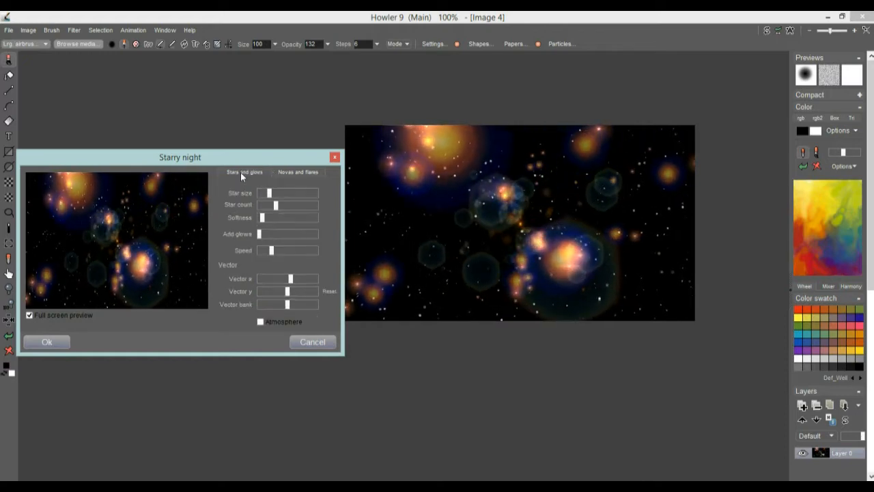
left_click_drag(291, 278, 290, 279)
left_click_drag(283, 205, 293, 203)
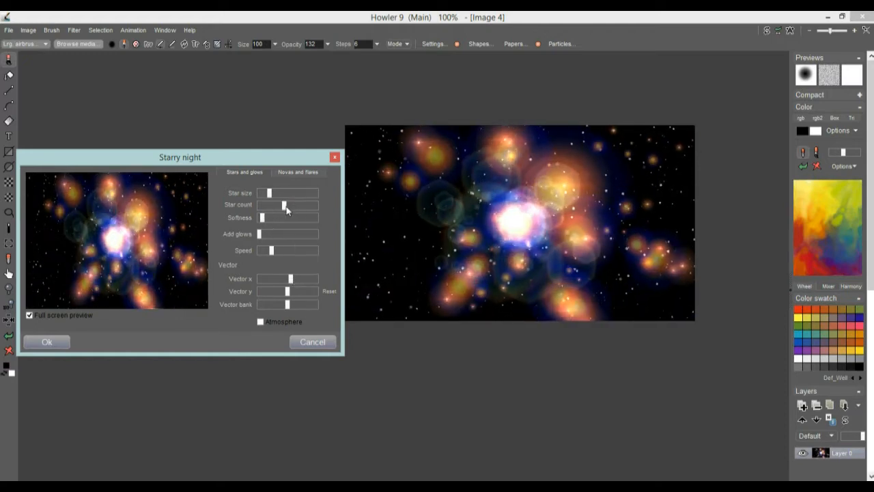
left_click_drag(293, 279, 290, 279)
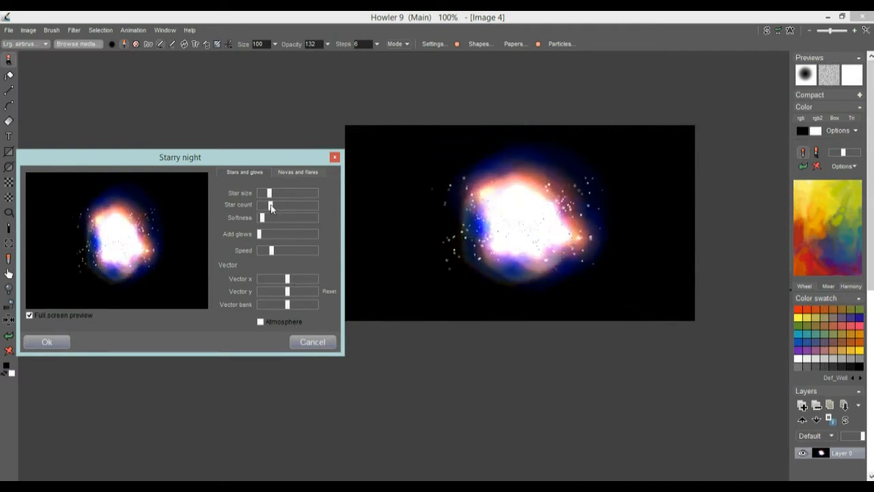
left_click(291, 280)
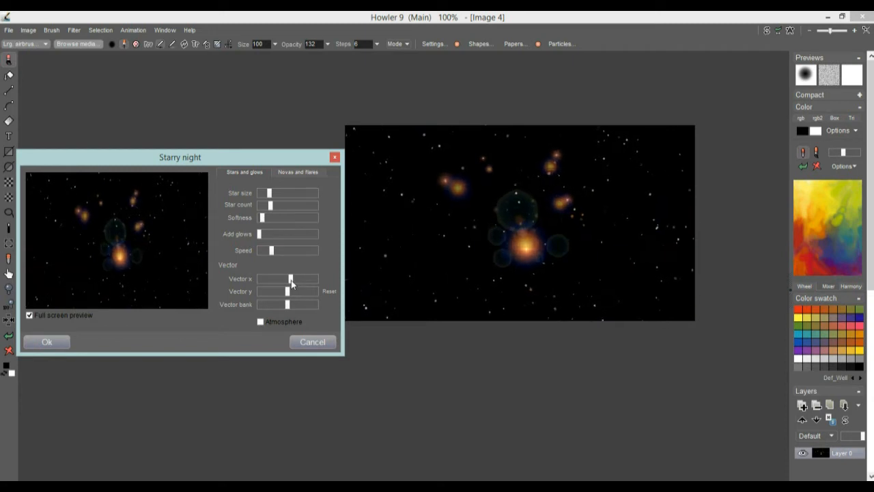
left_click_drag(292, 280, 295, 280)
left_click_drag(271, 205, 283, 206)
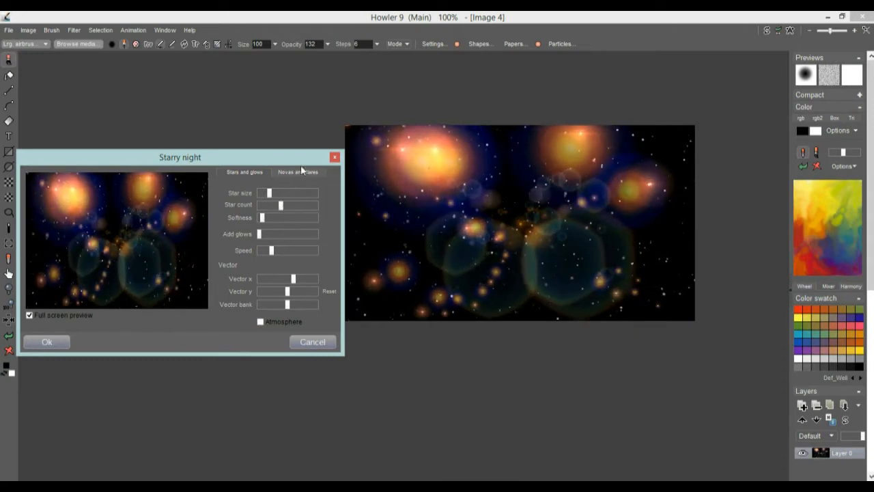
left_click(45, 344)
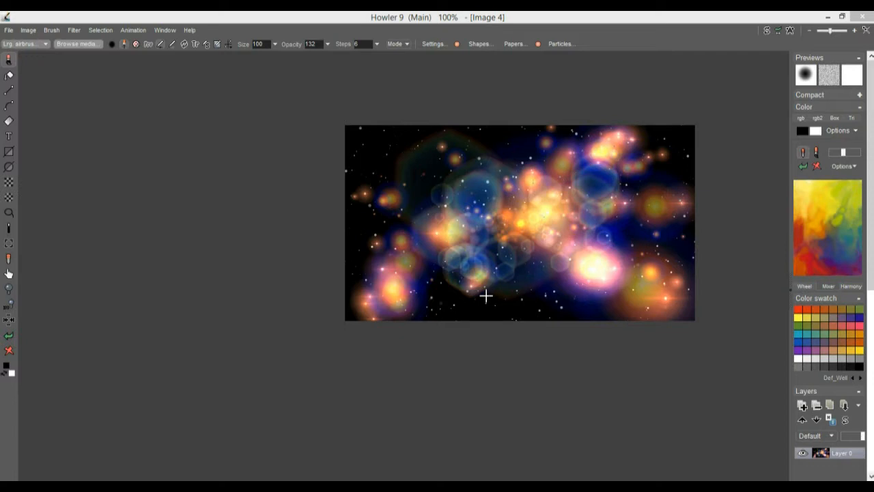
Create an 88-frame animation at 24 fps, initialized with copies of the current frame.
left_click(135, 31)
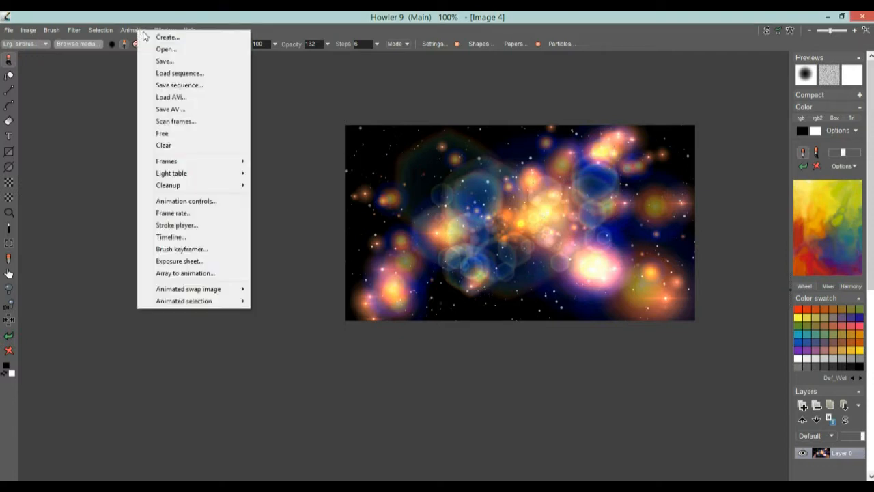
left_click(178, 38)
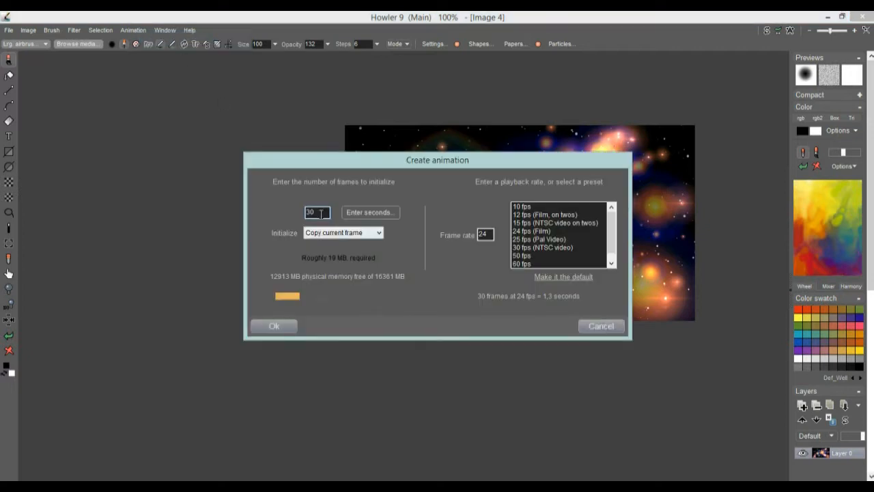
type("88")
left_click(276, 326)
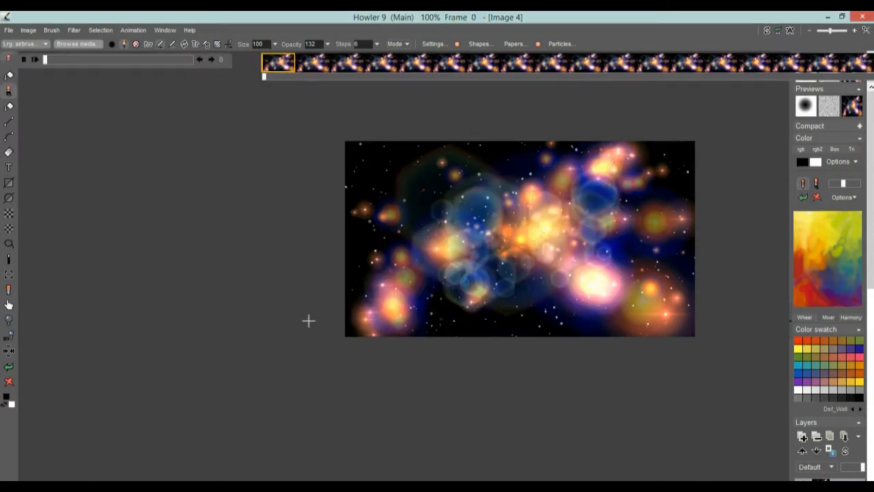
Reopen the animated Starry night filter for the new animation and reduce Vector x slightly, keeping it just above centre.
left_click(73, 30)
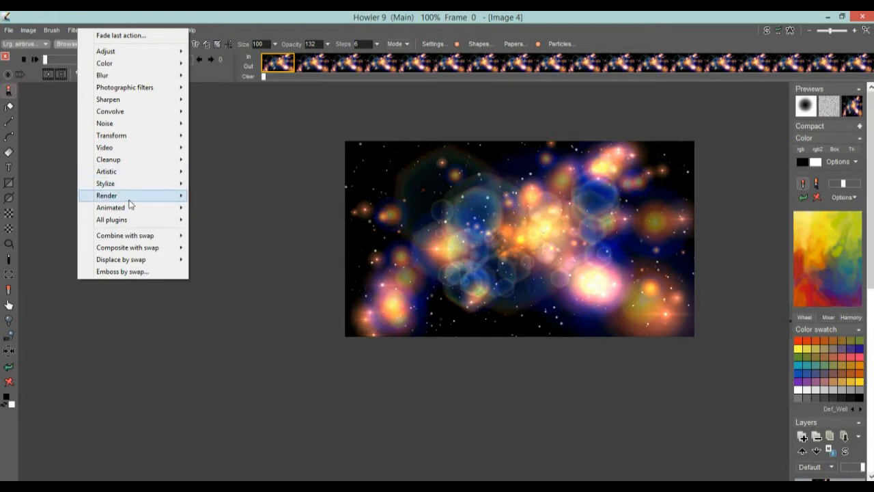
mouse_move(135, 208)
left_click(247, 209)
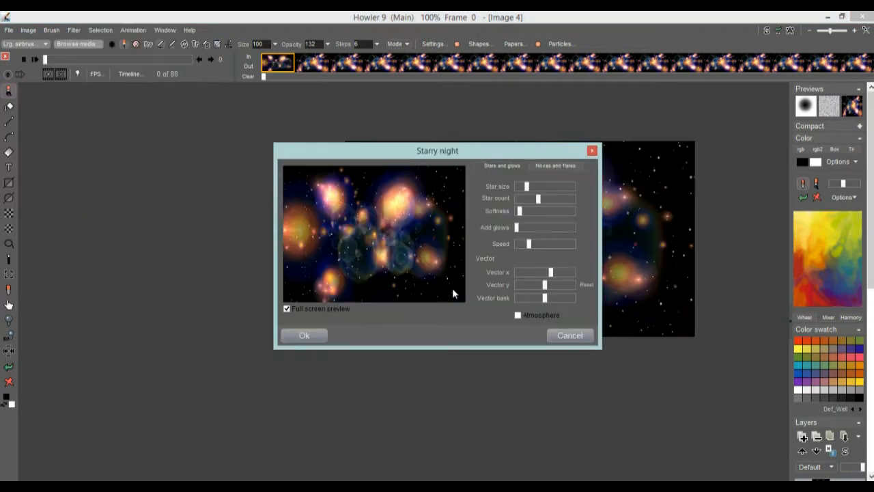
left_click_drag(366, 157, 180, 137)
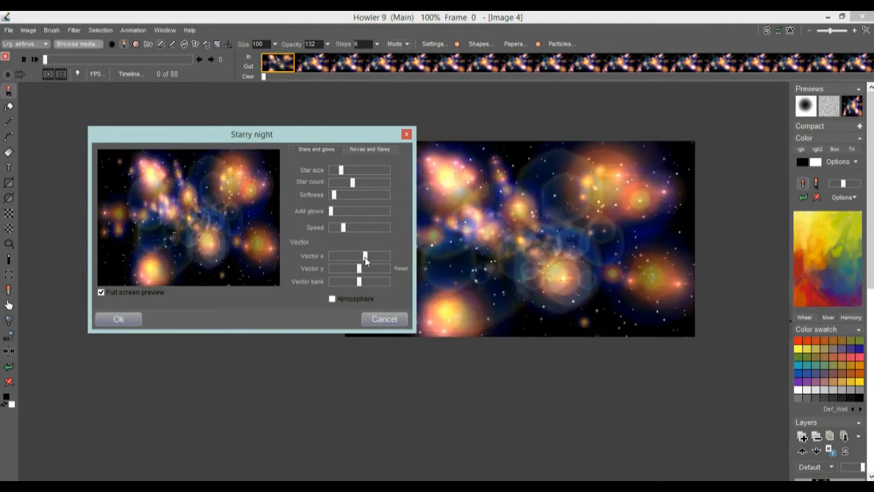
left_click_drag(365, 258, 364, 258)
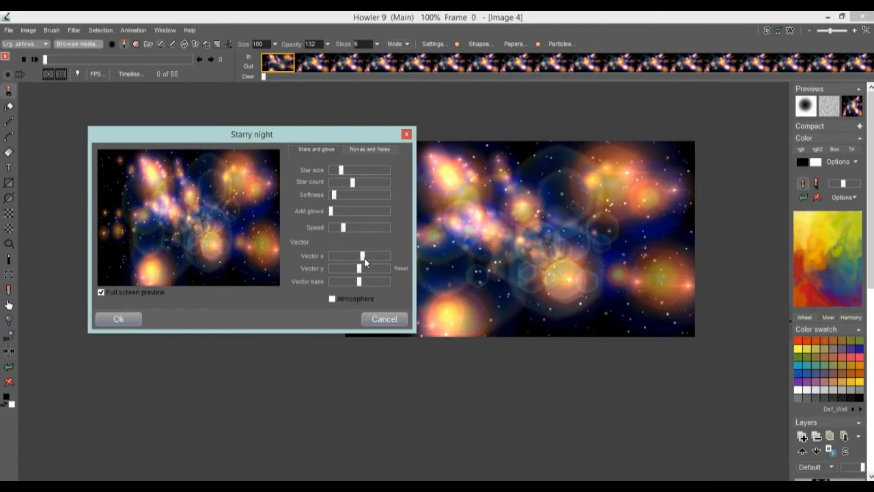
Set the lens flare frequency to 1 in 29 and render Starry night across the animation.
left_click(362, 148)
left_click_drag(341, 263, 347, 267)
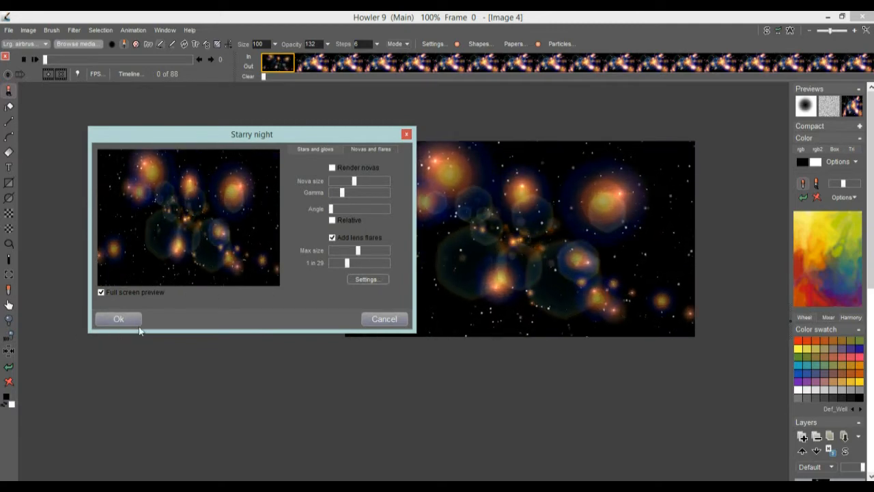
left_click(308, 148)
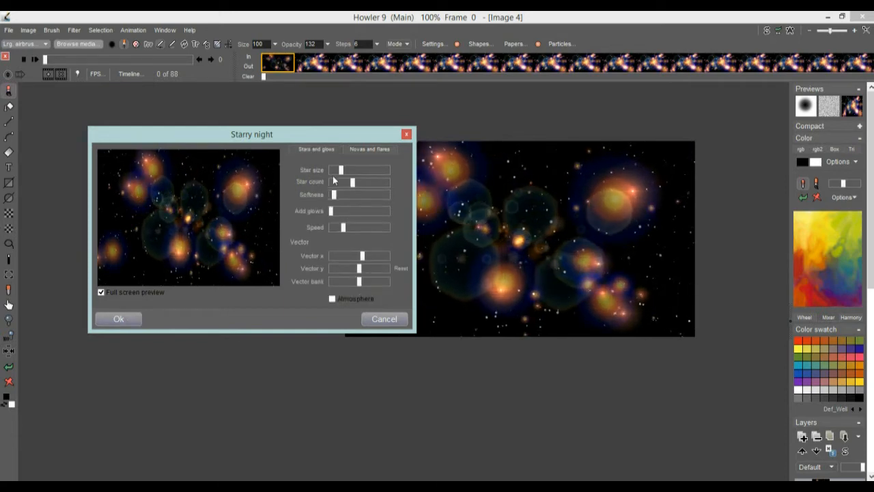
left_click(117, 319)
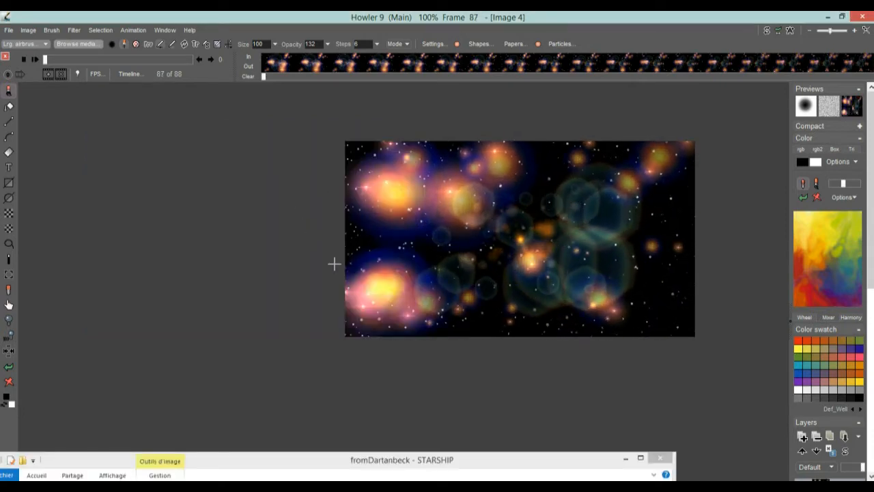
Save the rendered starfield animation as flares2-88 in DWA format in the fromDartanbeck - STARSHIP folder.
left_click(271, 18)
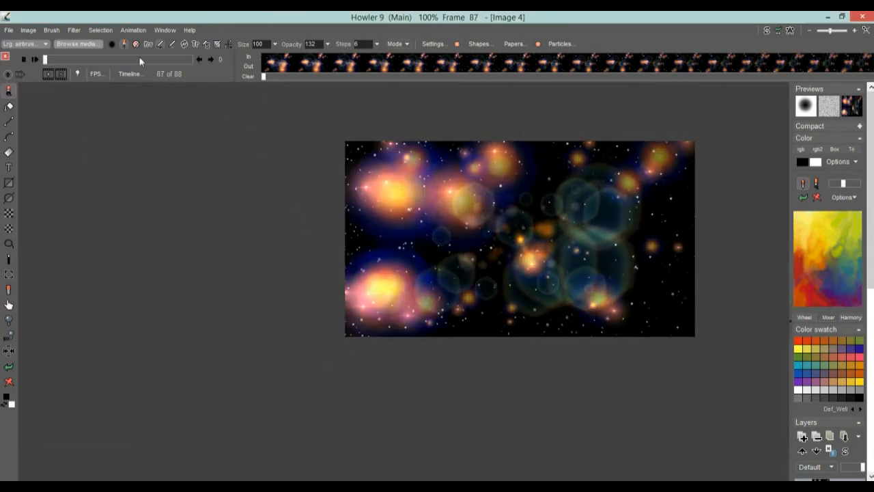
left_click(136, 31)
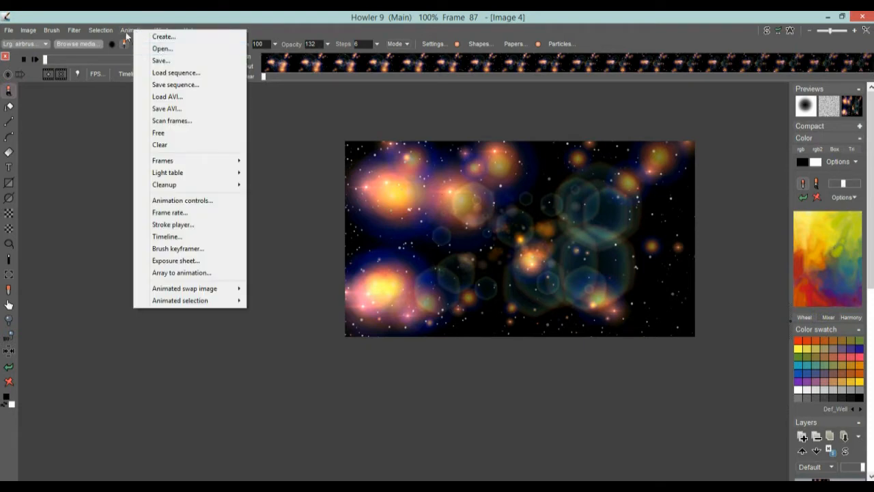
left_click(159, 64)
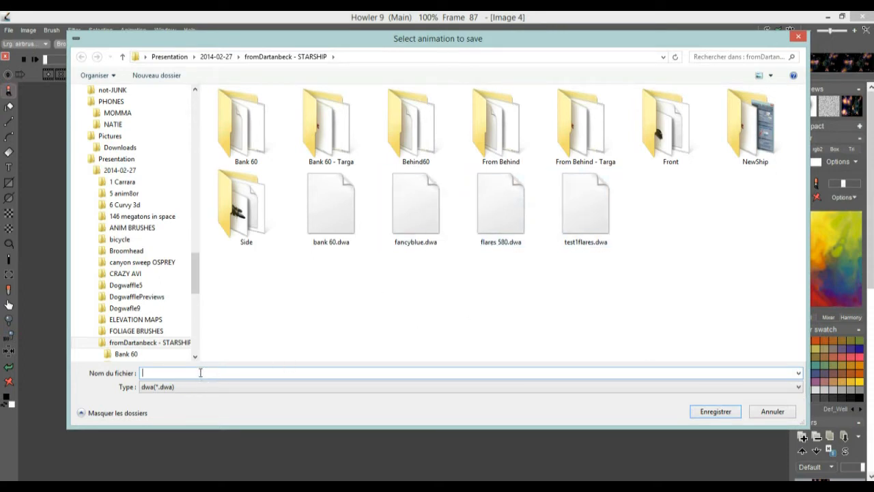
type("flares2-88")
key("Return")
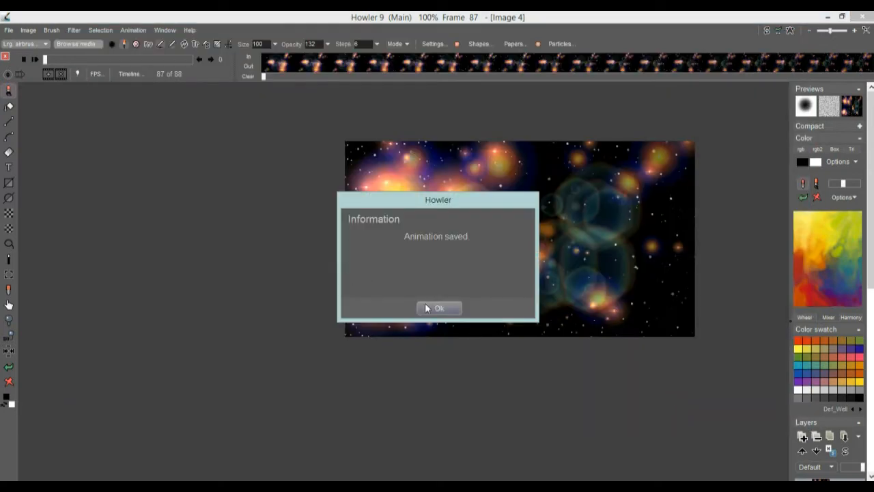
left_click(434, 307)
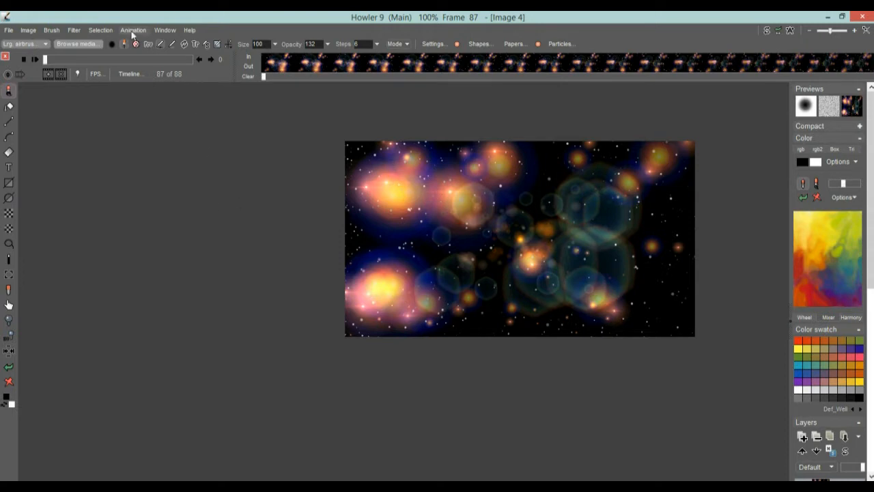
Load flares2-88.dwa as the animated swap image.
left_click(132, 31)
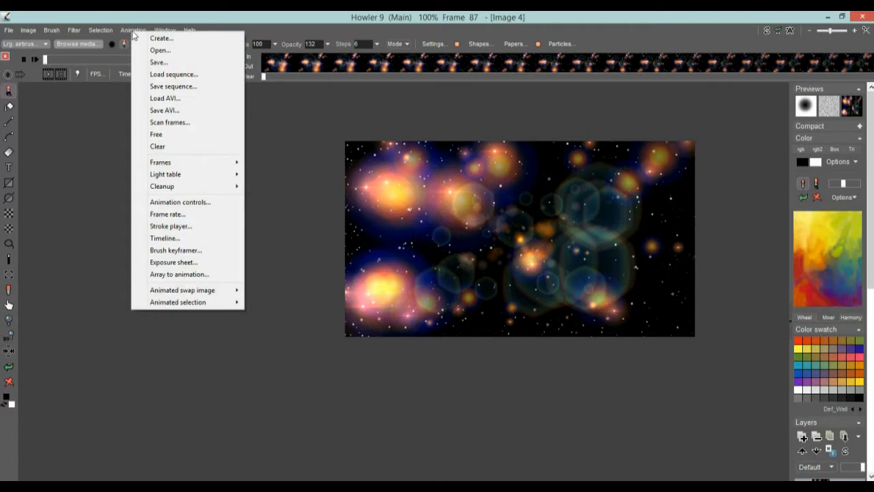
mouse_move(190, 294)
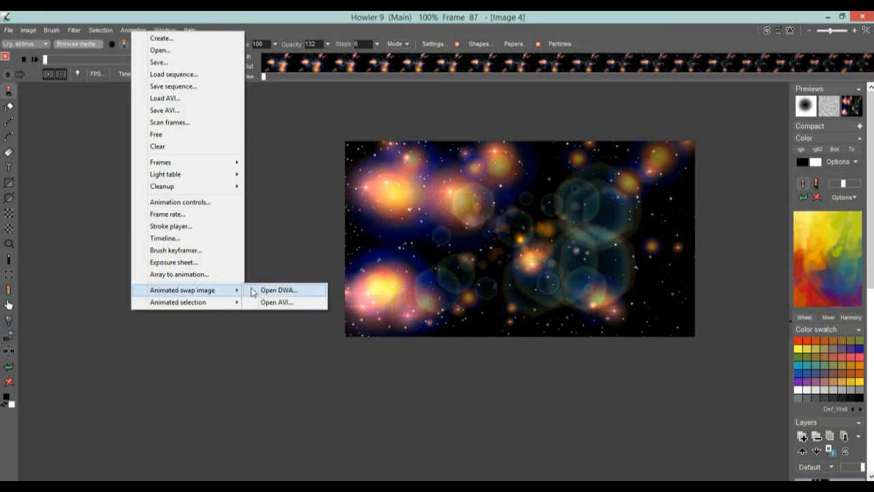
left_click(288, 292)
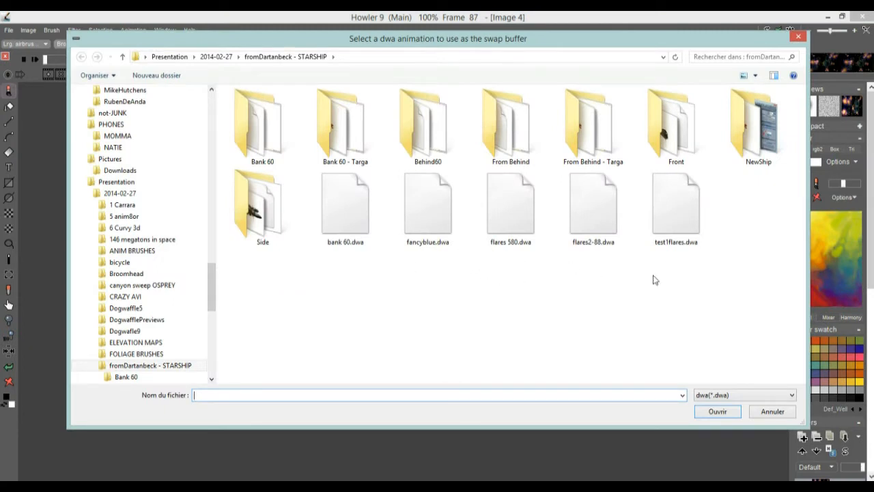
left_click(601, 209)
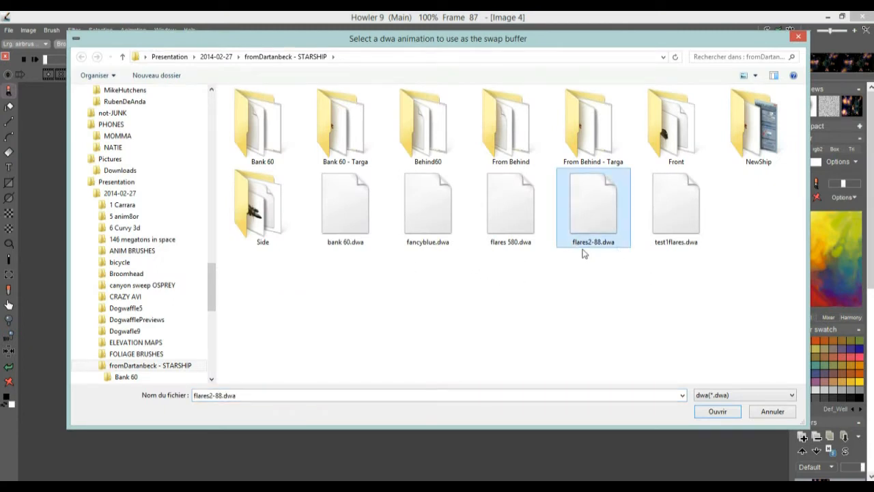
left_click(717, 411)
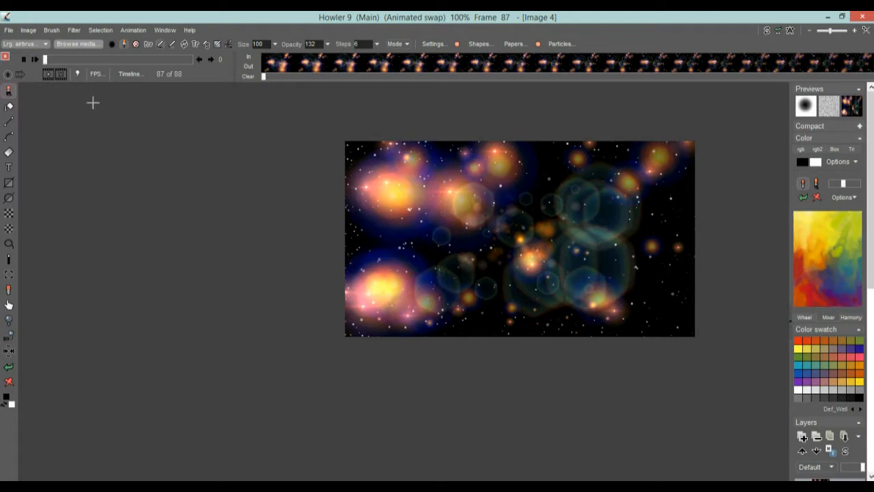
Try the Displace by swap filter on the animation's first frame, with Max at just under a fifth of its range.
left_click_drag(99, 63, 25, 63)
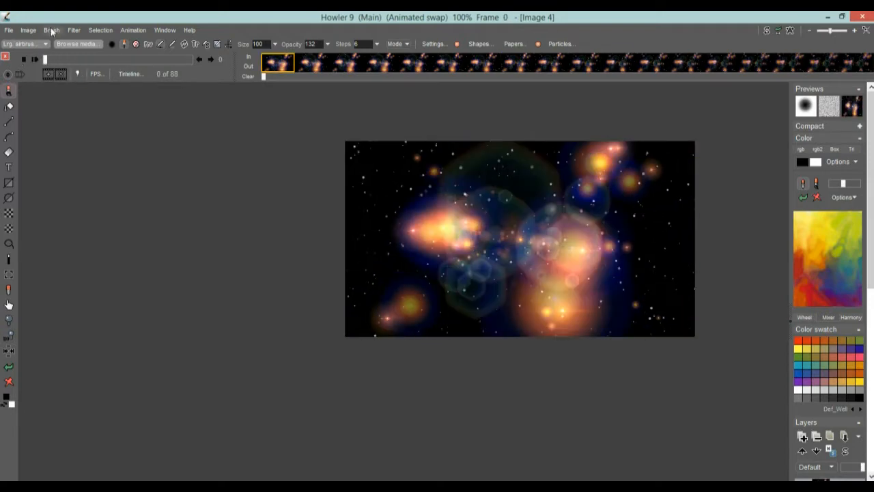
left_click(73, 31)
mouse_move(132, 224)
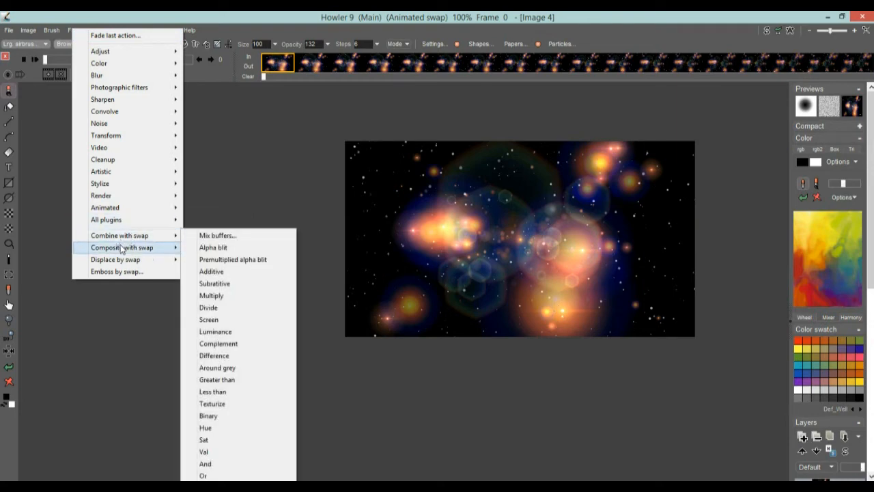
mouse_move(134, 261)
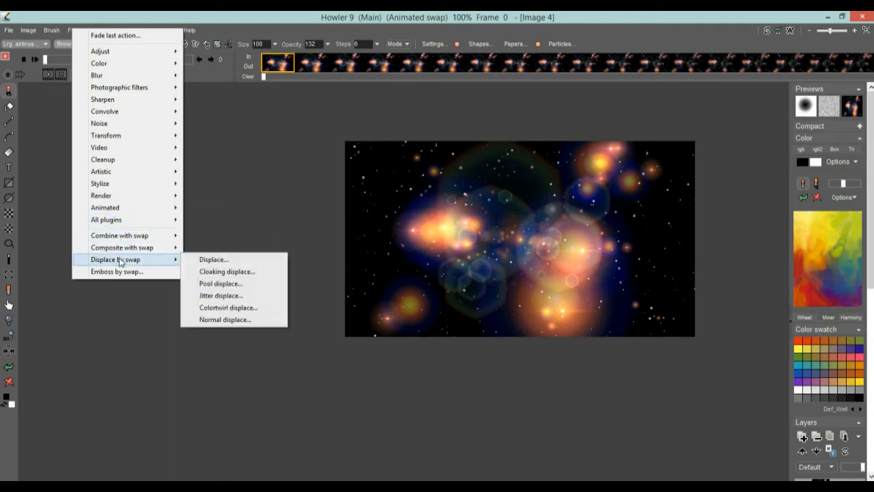
left_click(230, 260)
left_click_drag(419, 220, 206, 217)
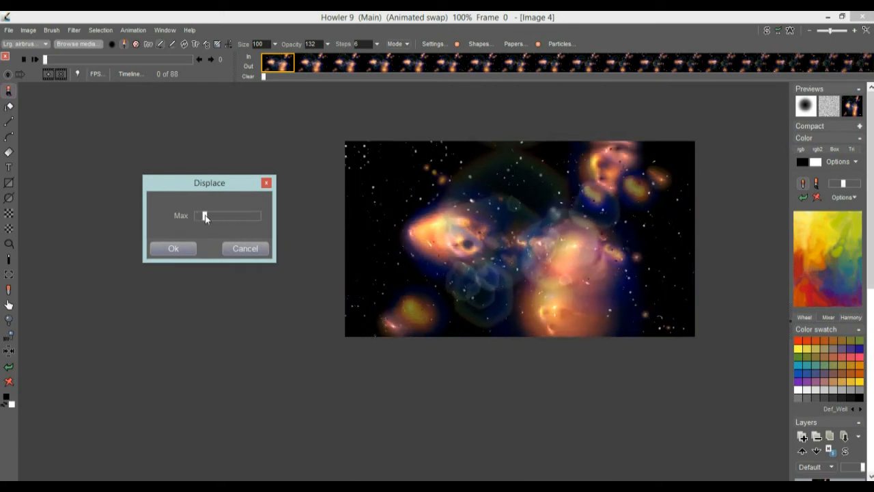
left_click_drag(198, 221, 207, 221)
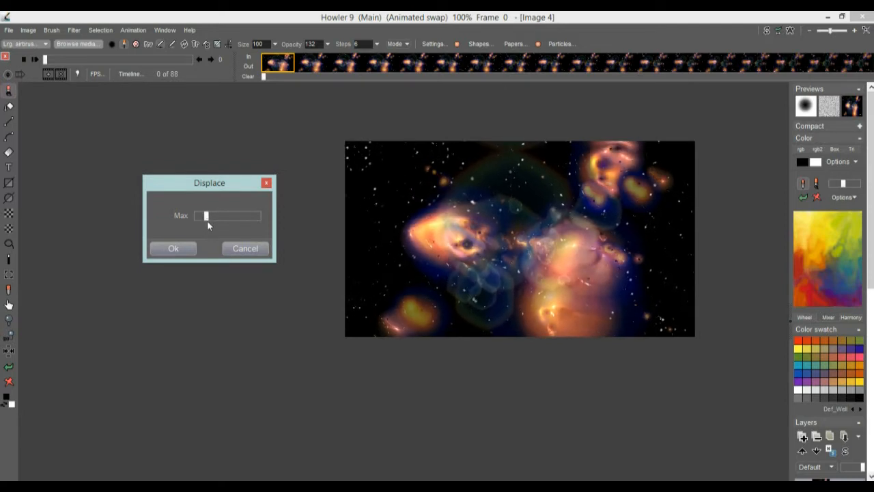
left_click(174, 248)
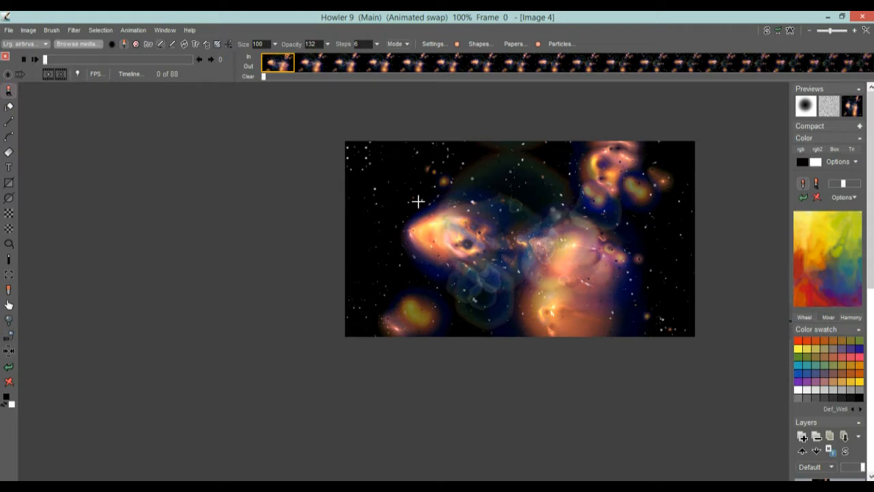
mouse_move(290, 67)
left_mouse_down()
mouse_move(425, 64)
mouse_move(287, 62)
left_mouse_up()
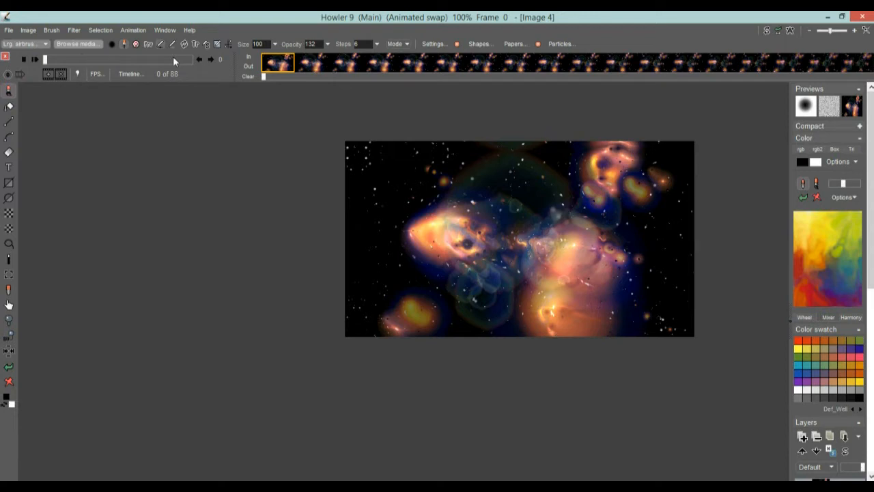
Open the Timeline editor and undo the displacement on the first frame.
left_click(127, 73)
left_click_drag(209, 96, 145, 141)
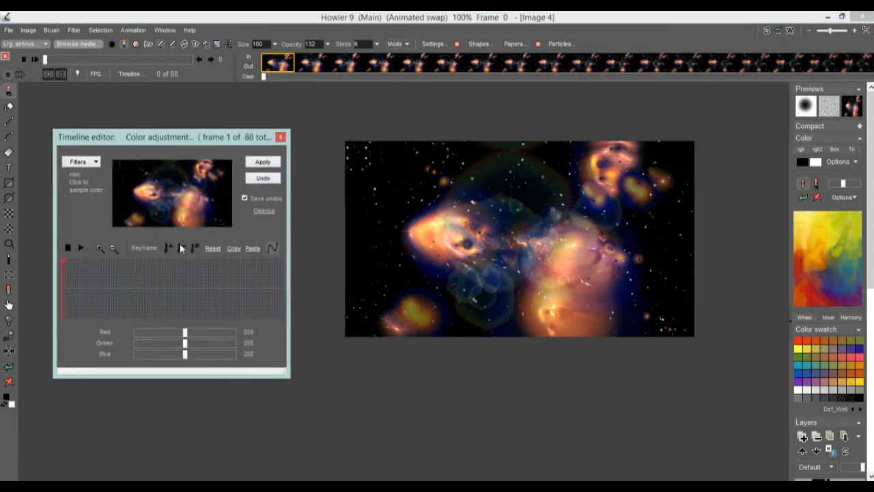
left_click(9, 368)
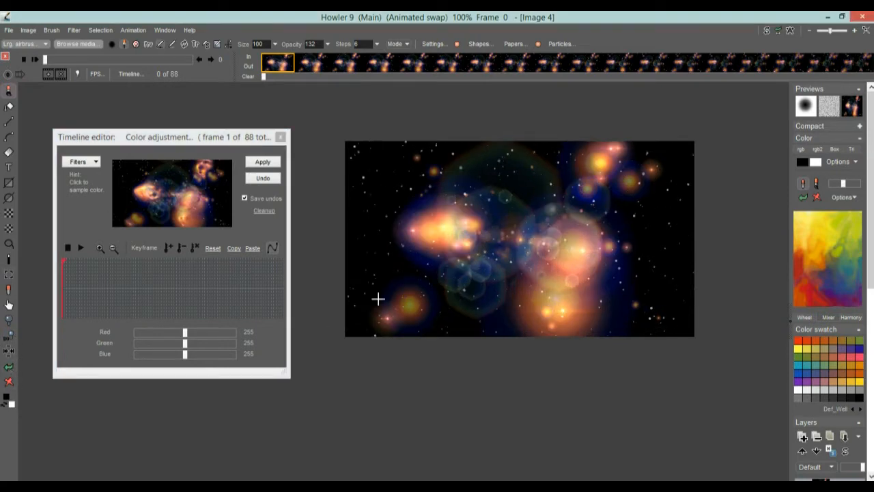
Apply a Gaussian blur of 4 with Dissolve at 255 to all 88 frames.
left_click(93, 164)
left_click_drag(238, 187, 237, 200)
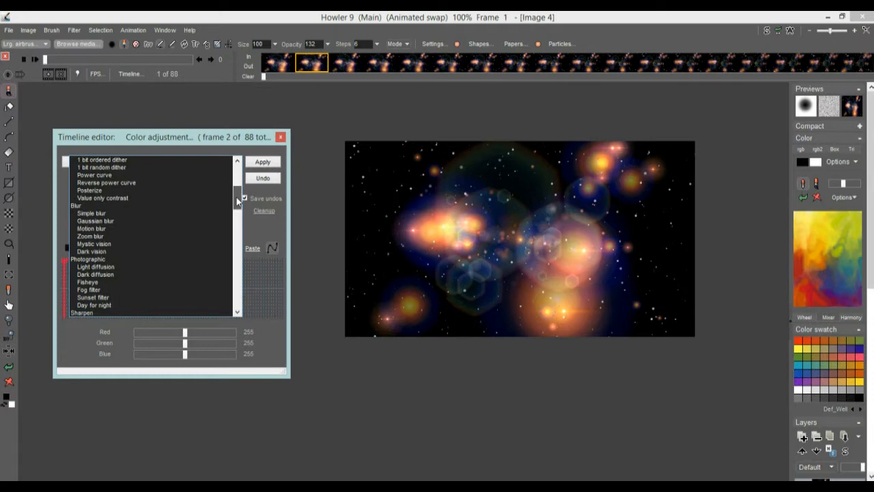
left_click(96, 222)
left_click_drag(183, 333, 138, 333)
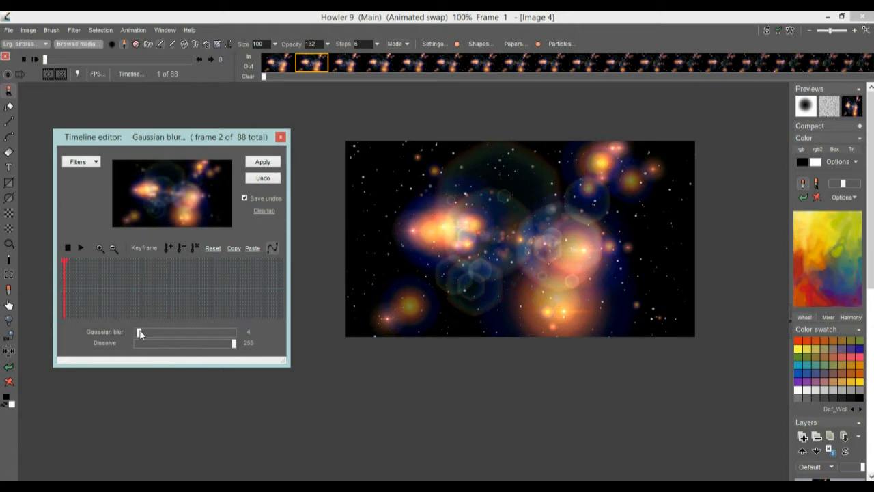
left_click(262, 162)
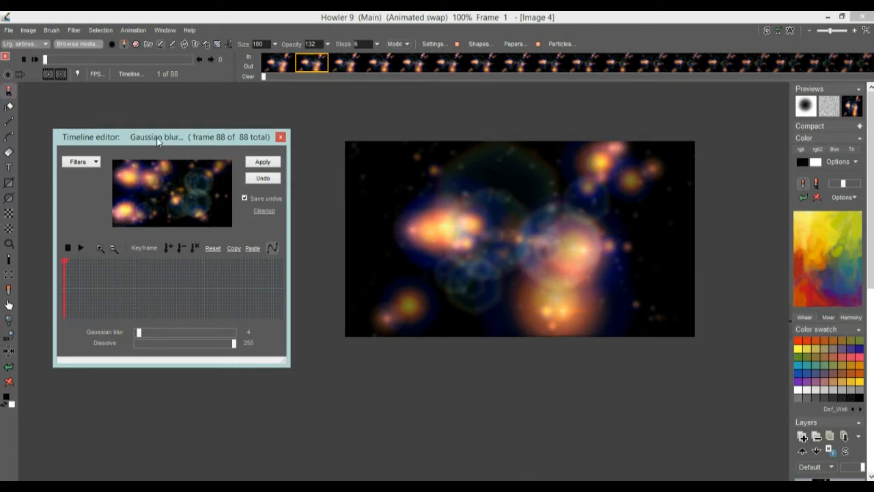
Apply the Displace by swap filter across the whole animation with Max displace at 21.
left_click_drag(157, 138, 168, 122)
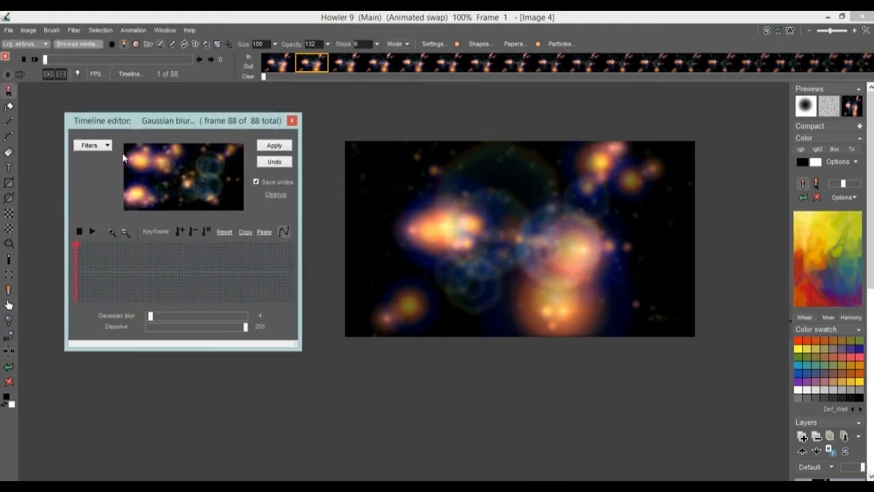
left_click(104, 147)
left_click_drag(252, 181, 256, 273)
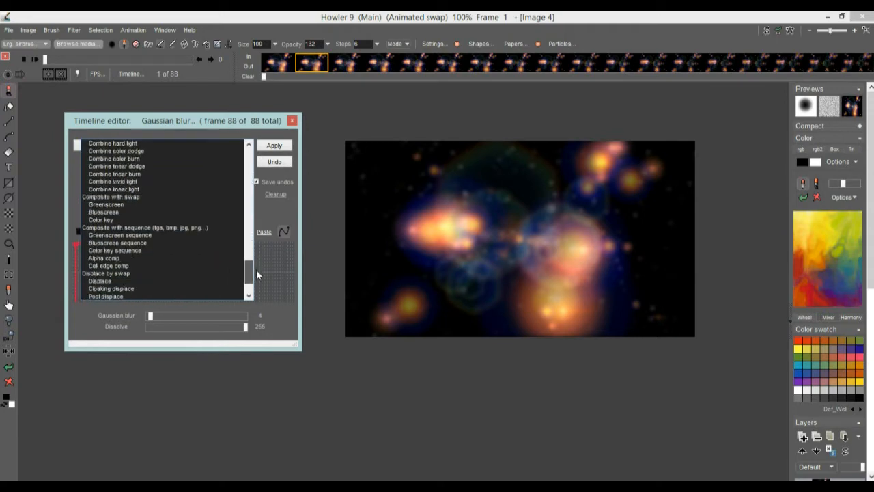
scroll(256, 270, "down", 2)
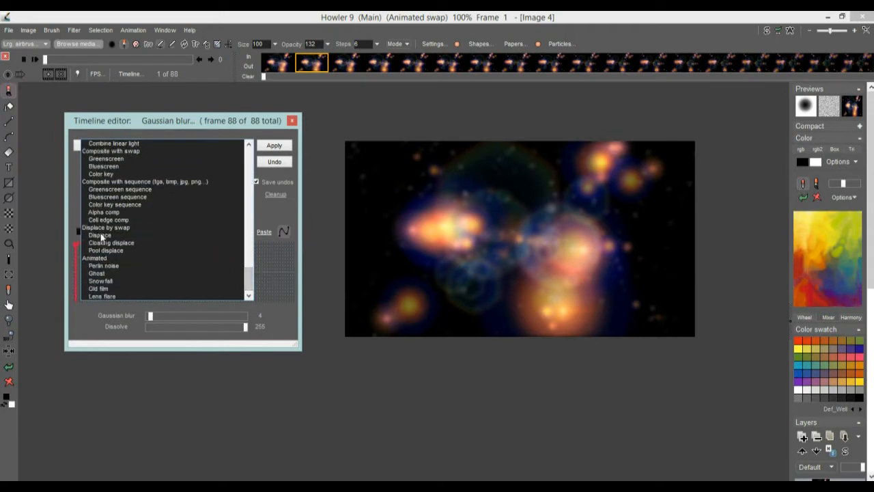
left_click(101, 234)
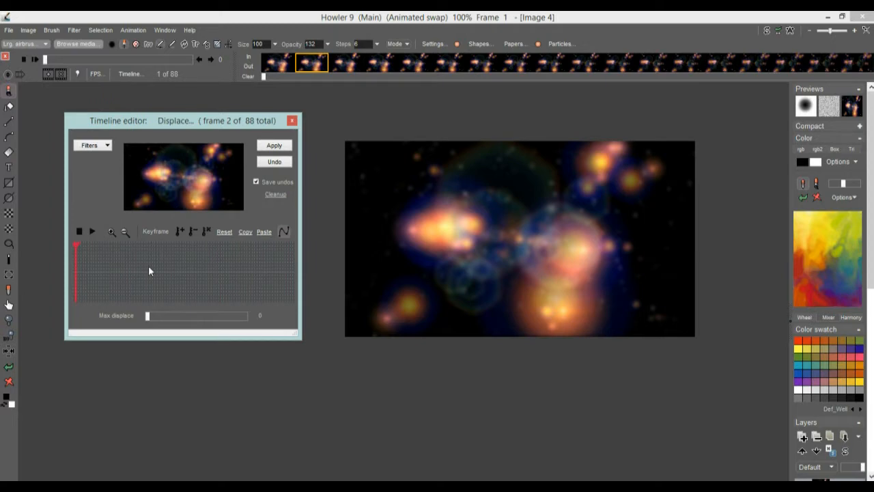
left_click_drag(88, 278, 178, 275)
mouse_move(149, 316)
left_mouse_down()
mouse_move(182, 315)
mouse_move(162, 316)
left_mouse_up()
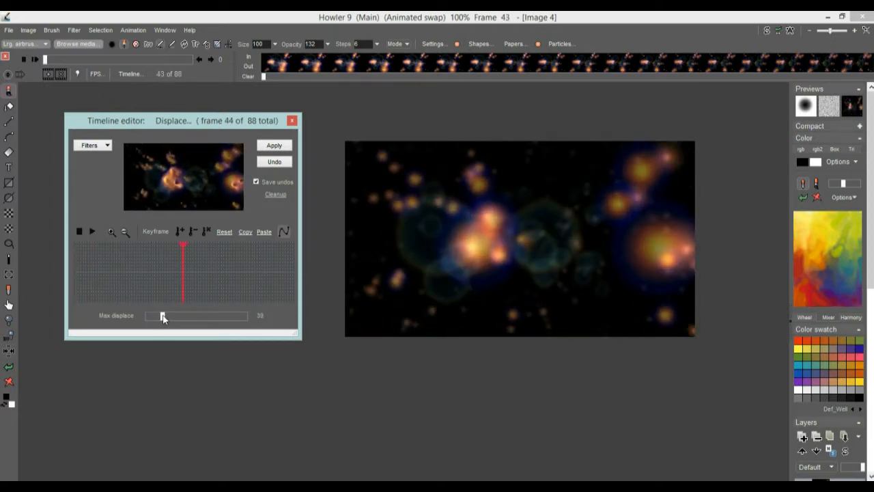
left_click_drag(87, 262, 114, 251)
left_click_drag(161, 317, 157, 318)
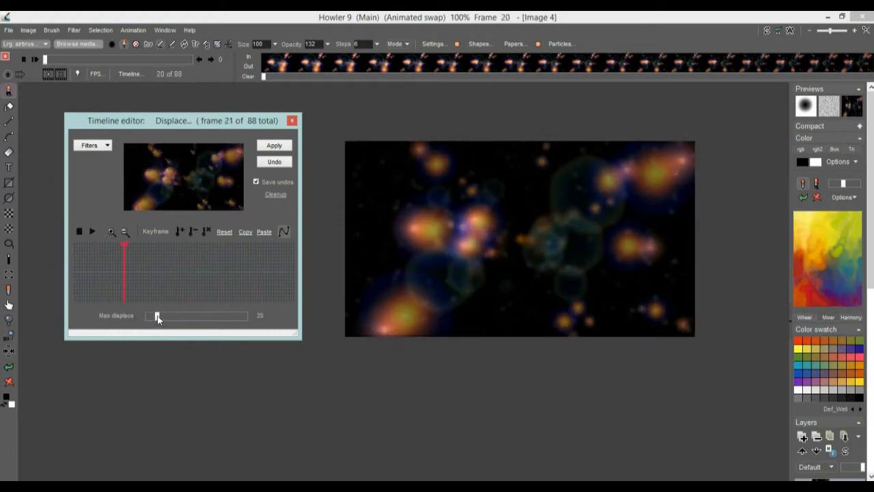
left_click(282, 148)
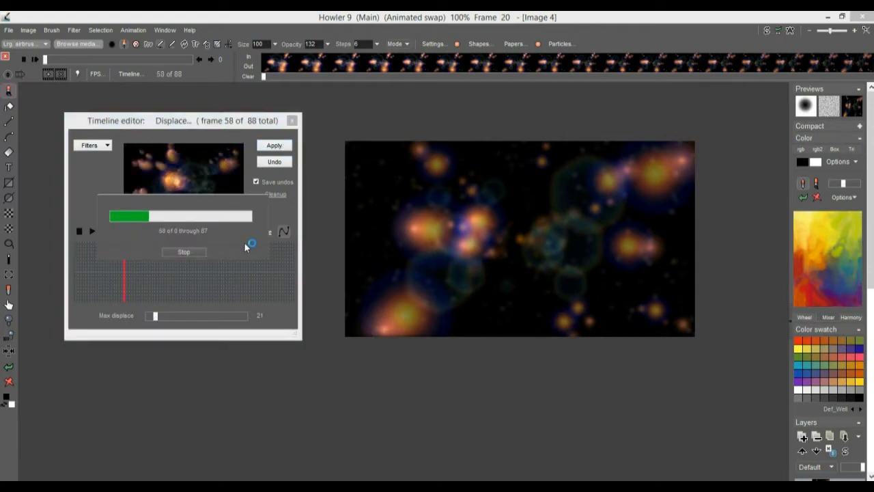
Apply a Zoom blur to the whole animation with Center X 18, Center Y 46, Factor 64 and Quality 100.
left_click_drag(181, 284, 150, 259)
left_click(98, 148)
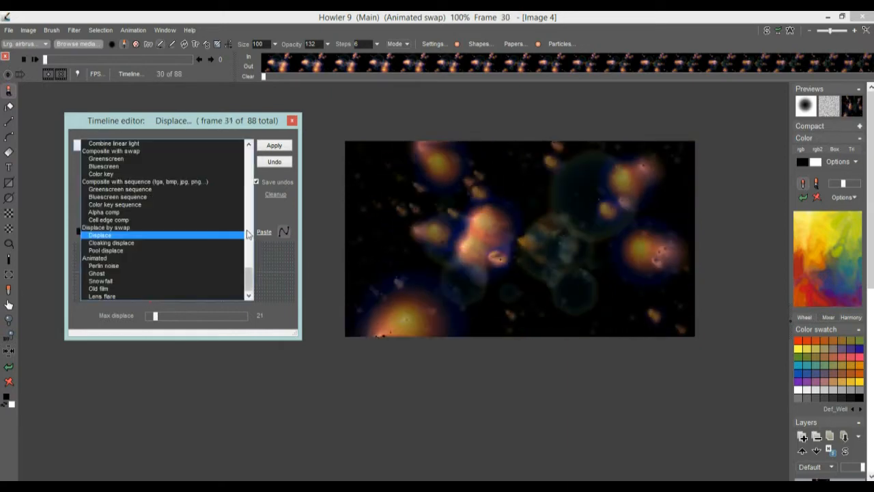
left_click_drag(253, 272, 255, 181)
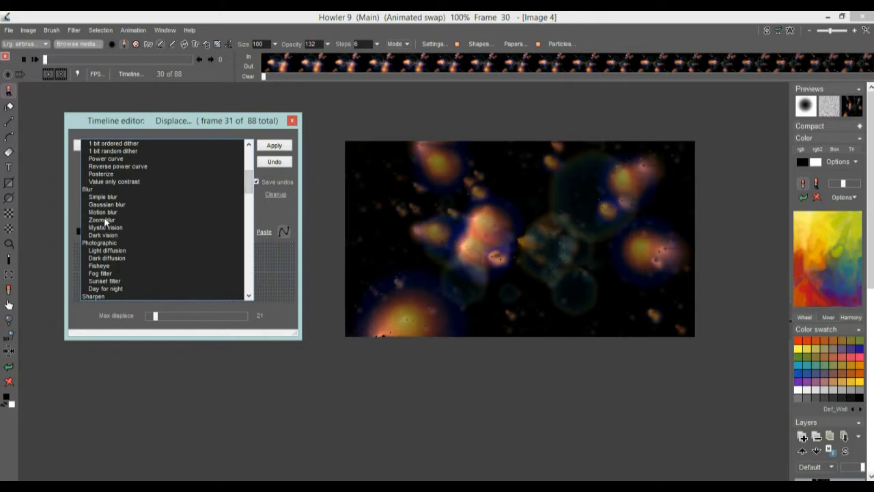
left_click(102, 219)
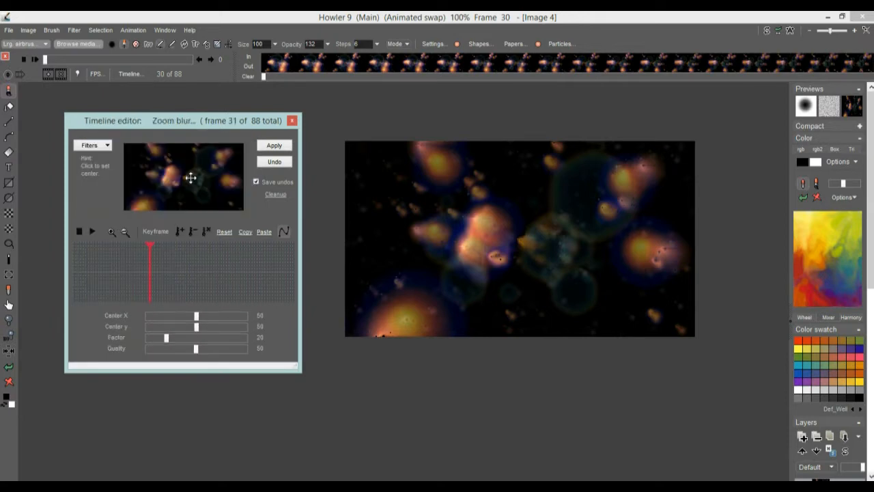
left_click(155, 173)
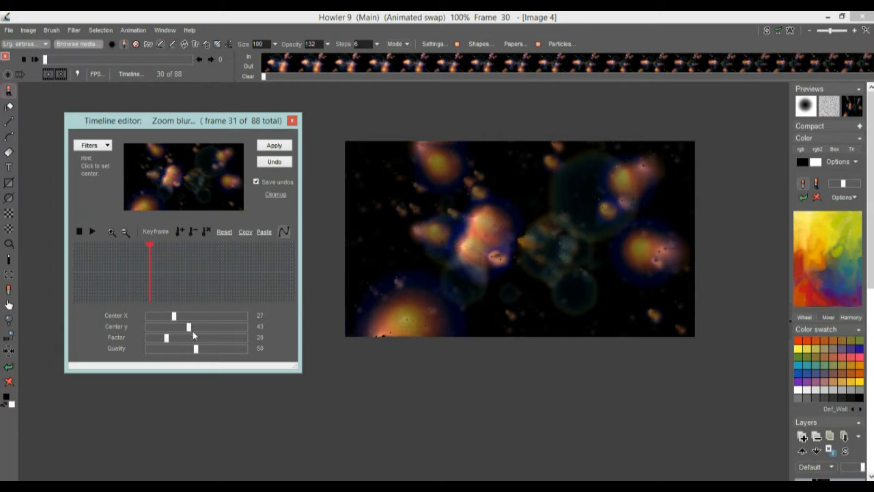
left_click_drag(166, 338, 217, 339)
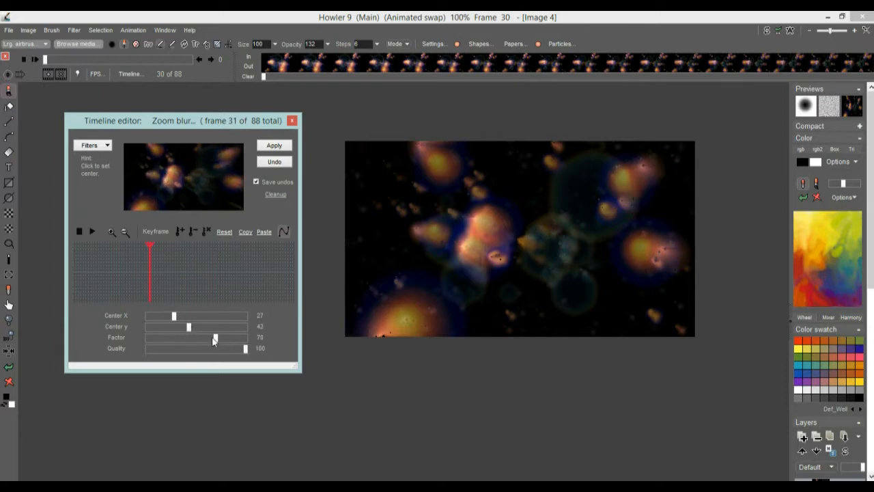
left_click(147, 176)
left_click_drag(147, 176, 156, 183)
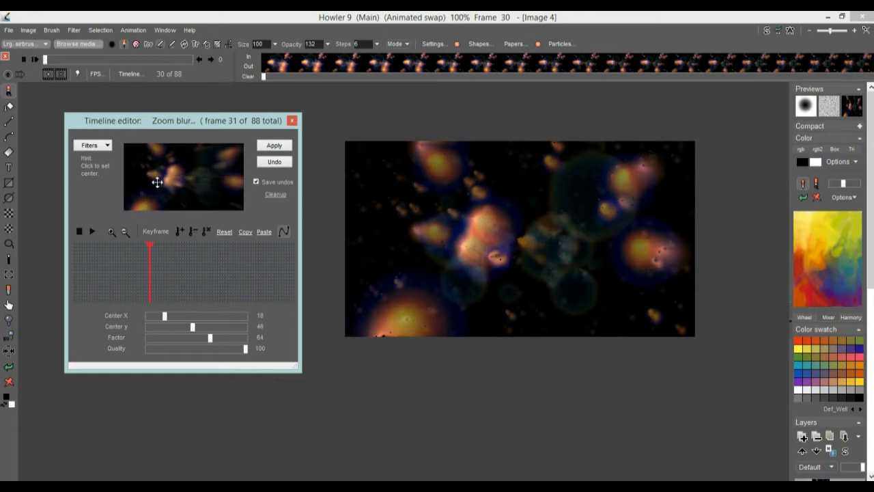
left_click(273, 146)
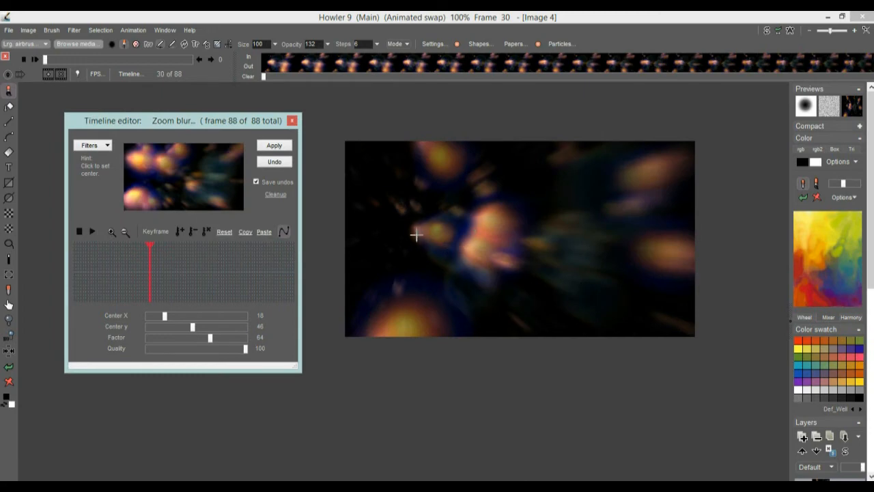
Apply the Mystic vision filter to all frames with Center X 19, Center Y 49, Factor 20 and Quality 50.
left_click(102, 146)
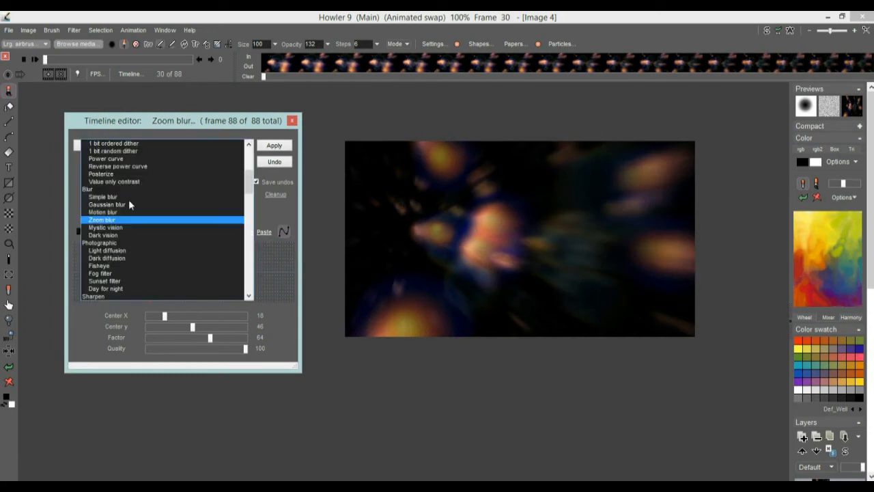
left_click(109, 227)
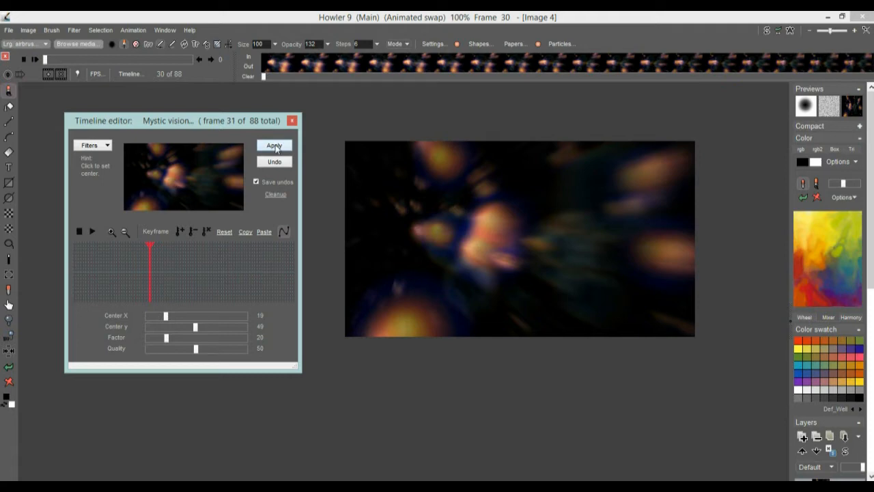
left_click(274, 146)
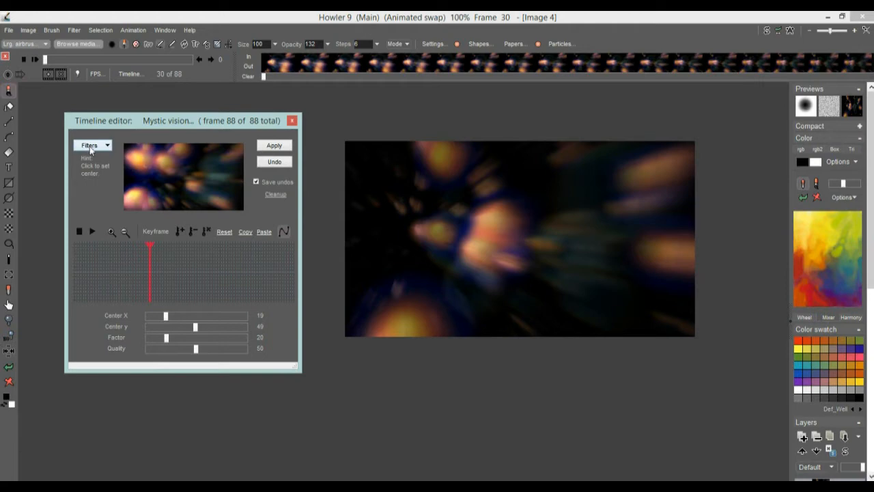
Expand the dynamic range of the image and apply it to the animation.
left_click(27, 31)
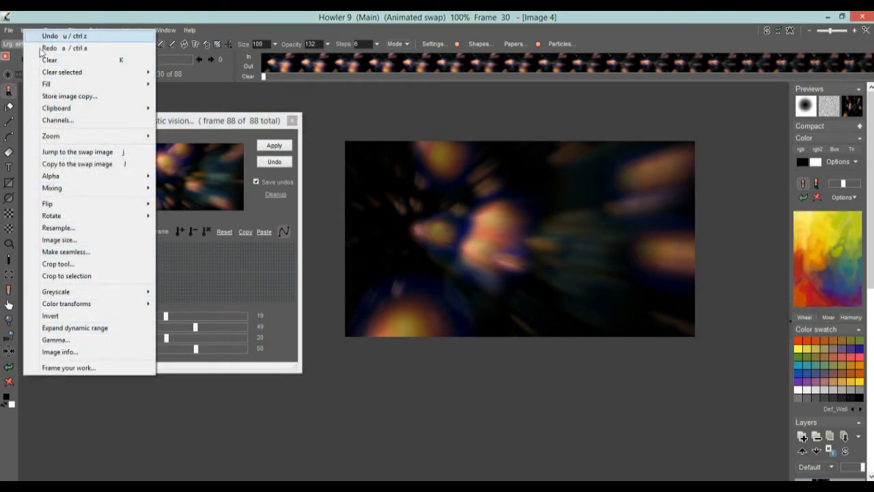
left_click(75, 328)
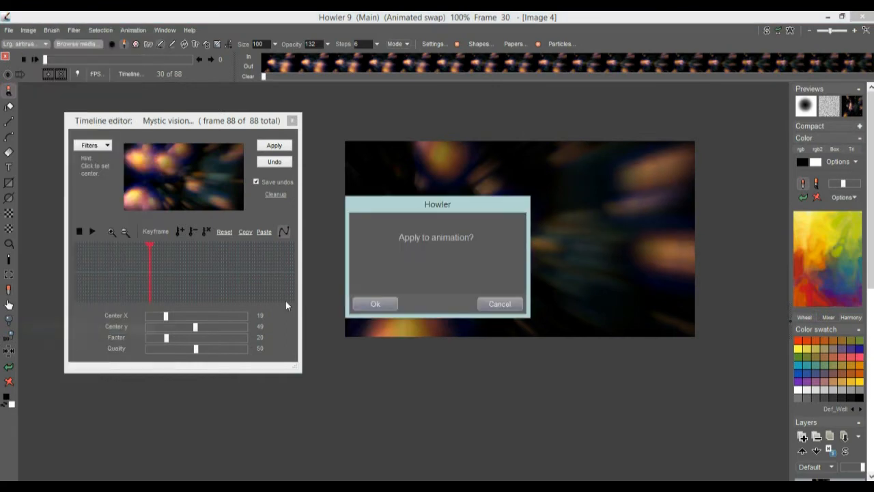
left_click(370, 301)
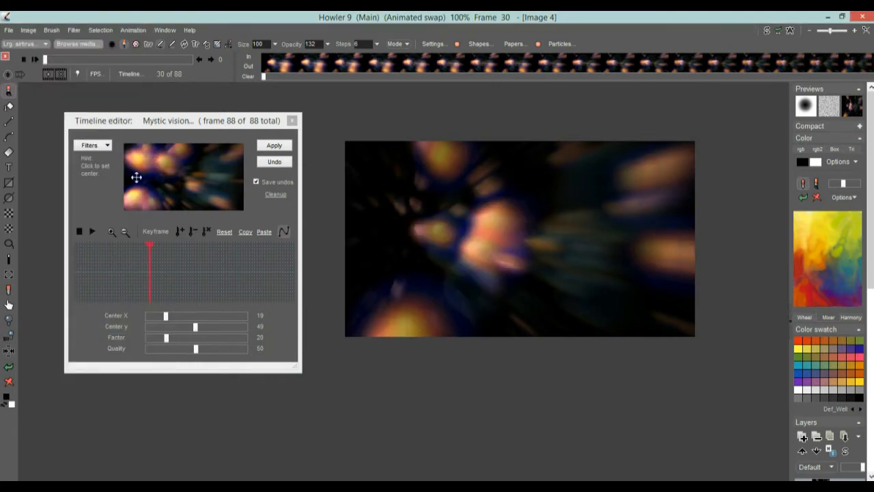
Brighten all frames with a Value adjustment, setting Value to 165 and leaving Brightness, Contrast and Gamma near 100.
left_click(103, 145)
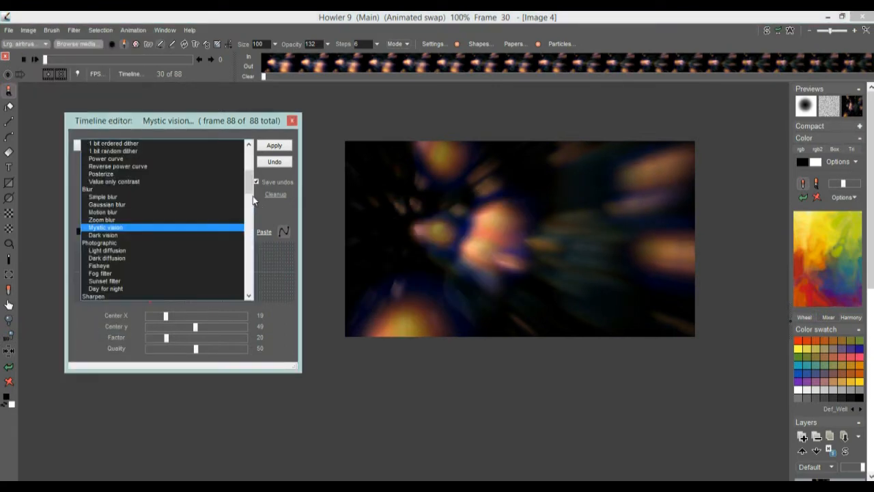
left_click_drag(253, 193, 251, 157)
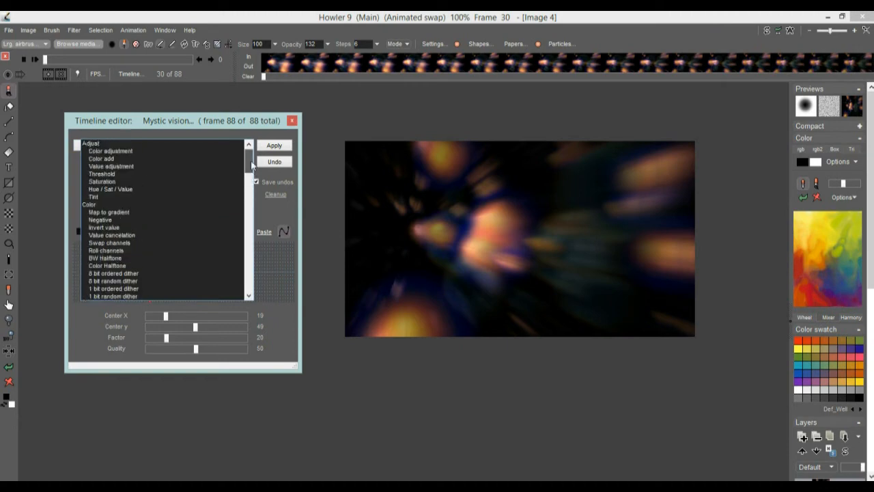
left_click(111, 166)
mouse_move(198, 351)
left_mouse_down()
mouse_move(206, 349)
mouse_move(192, 350)
mouse_move(210, 316)
mouse_move(229, 317)
mouse_move(195, 350)
left_mouse_up()
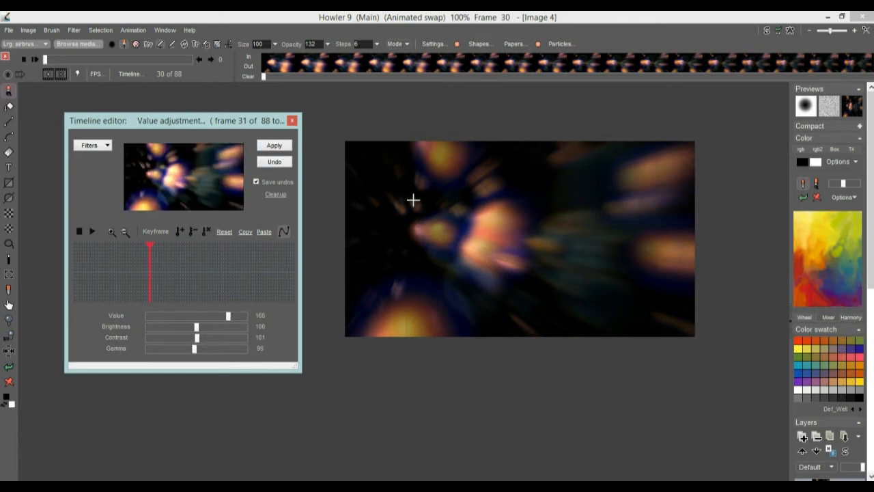
left_click(275, 146)
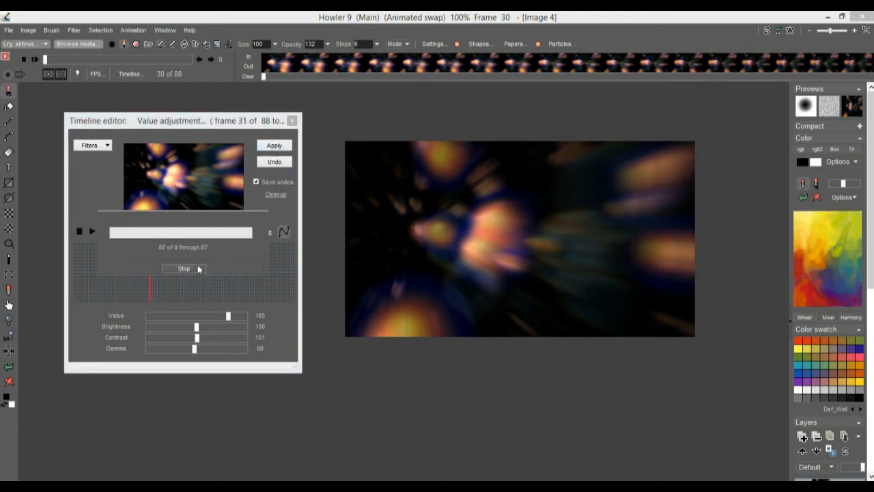
Try the Pool displace filter with Max displace 9 and Squirrel factor 12, previewing it on frame 49.
left_click(91, 146)
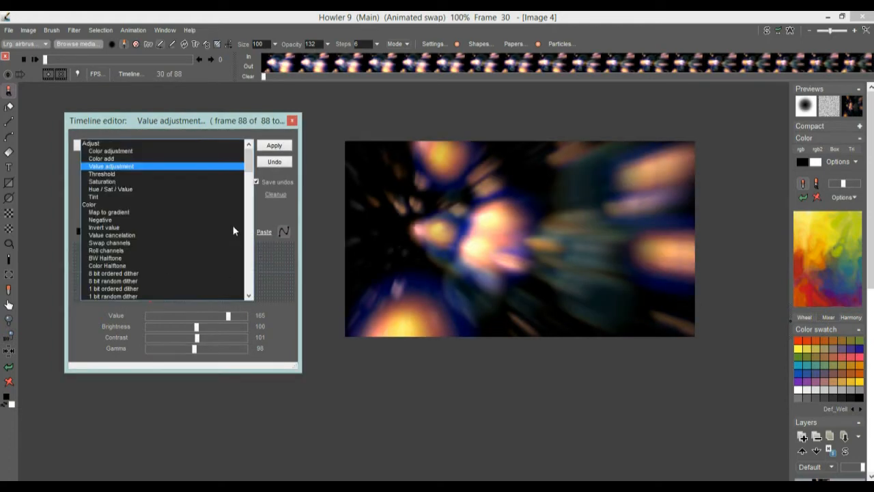
left_click_drag(250, 168, 254, 280)
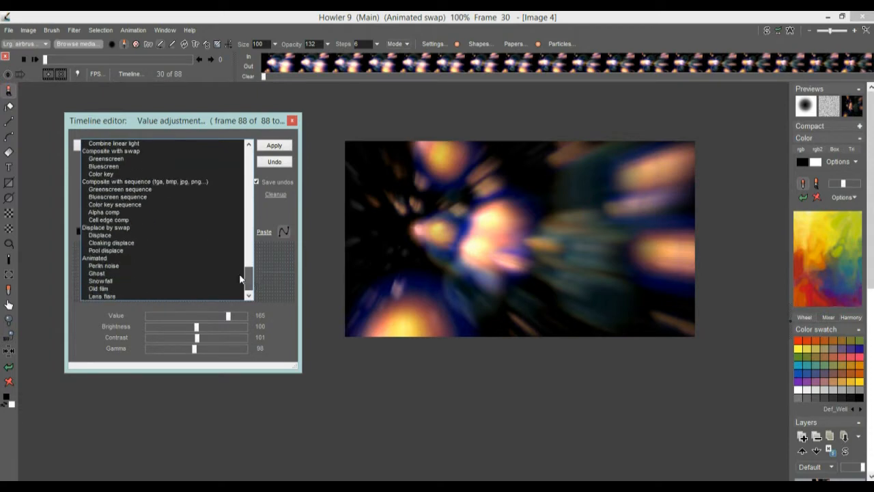
left_click(104, 250)
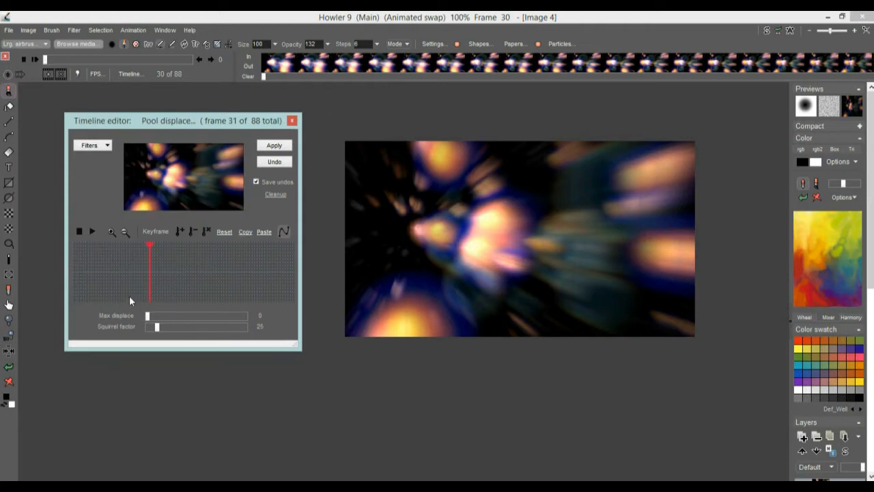
left_click_drag(161, 327, 195, 273)
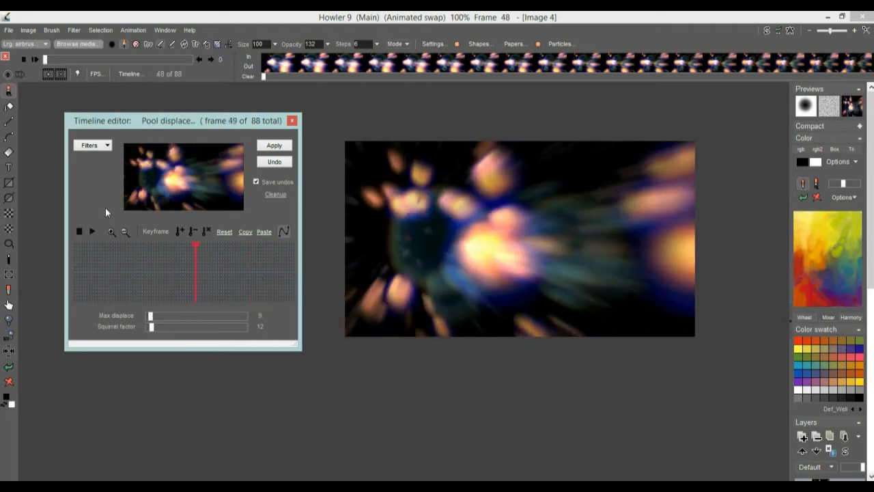
Apply the Displace by swap filter to the whole animation with Max displace at 26.
left_click(97, 146)
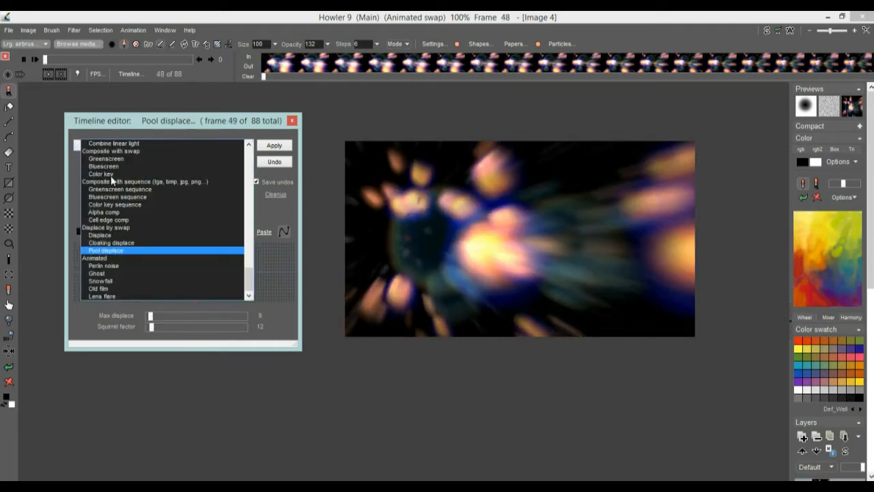
left_click(99, 235)
mouse_move(163, 317)
left_mouse_down()
mouse_move(170, 317)
mouse_move(148, 318)
mouse_move(158, 321)
left_mouse_up()
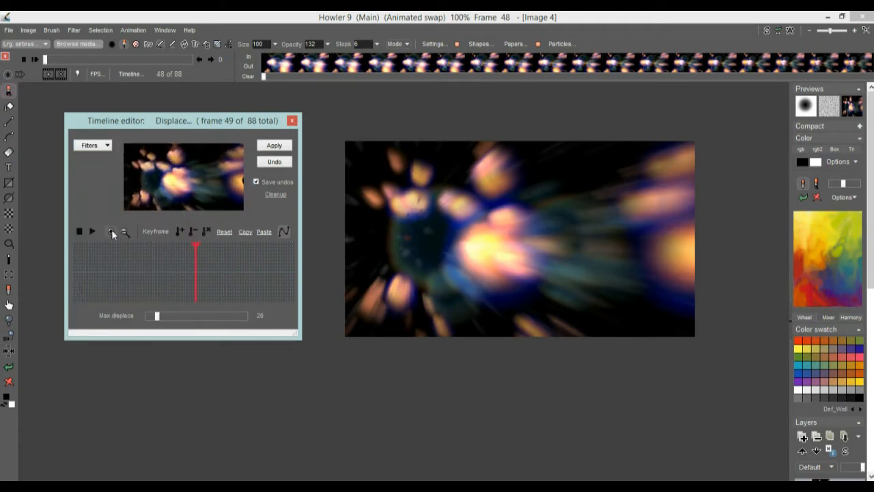
left_click(280, 146)
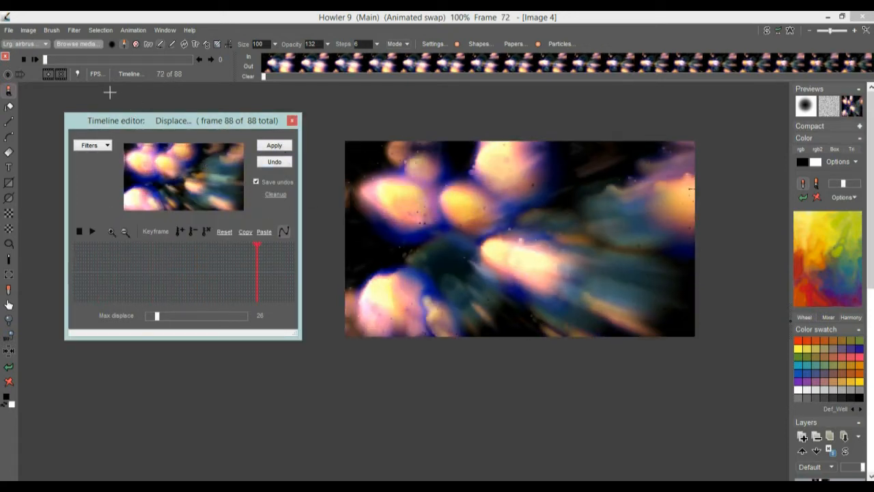
left_click(103, 148)
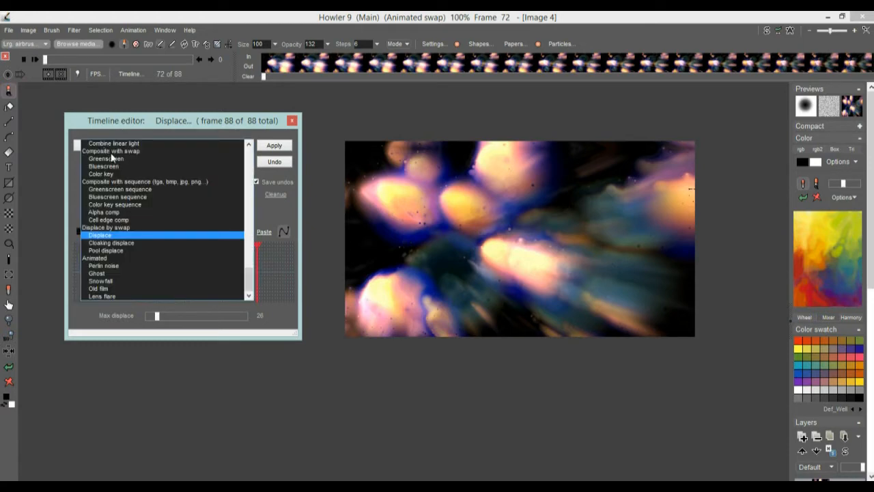
left_click_drag(248, 280, 250, 187)
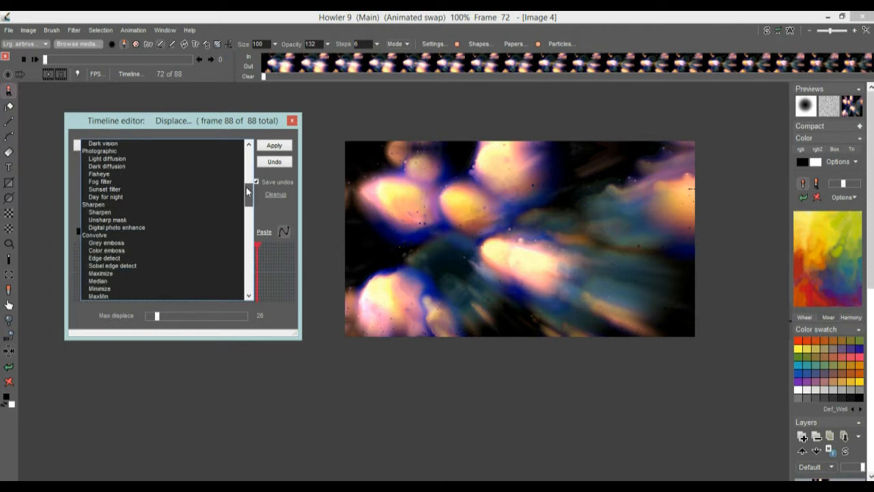
left_click(111, 167)
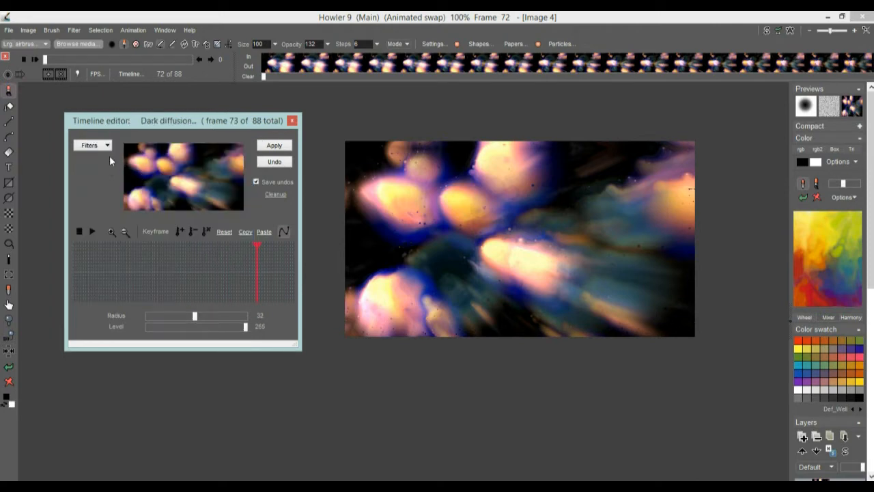
Choose the Dark vision filter and set its Factor to 57 and Quality to 85.
left_click(103, 146)
scroll(109, 172, "up", 1)
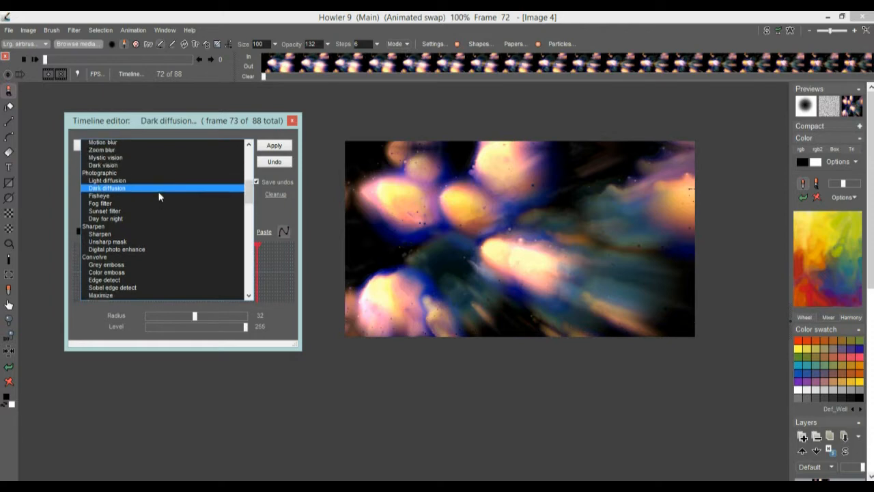
left_click(109, 166)
left_click(130, 162)
left_click_drag(129, 161, 154, 181)
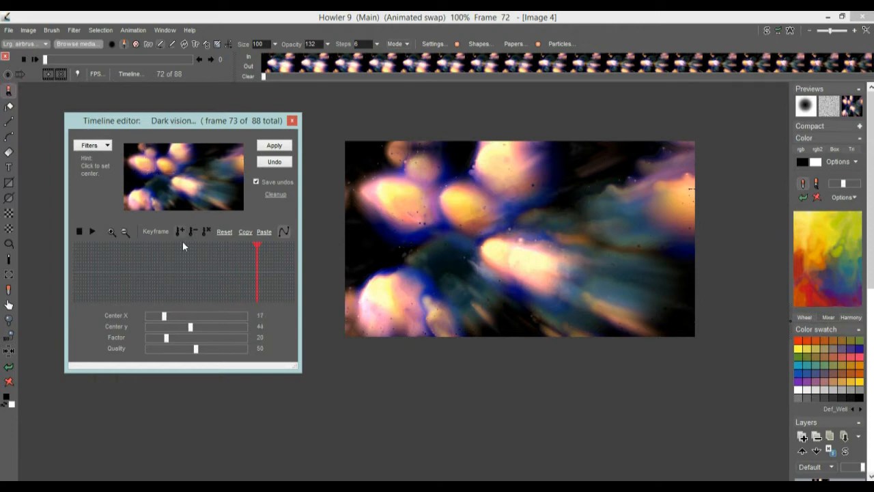
left_click(199, 338)
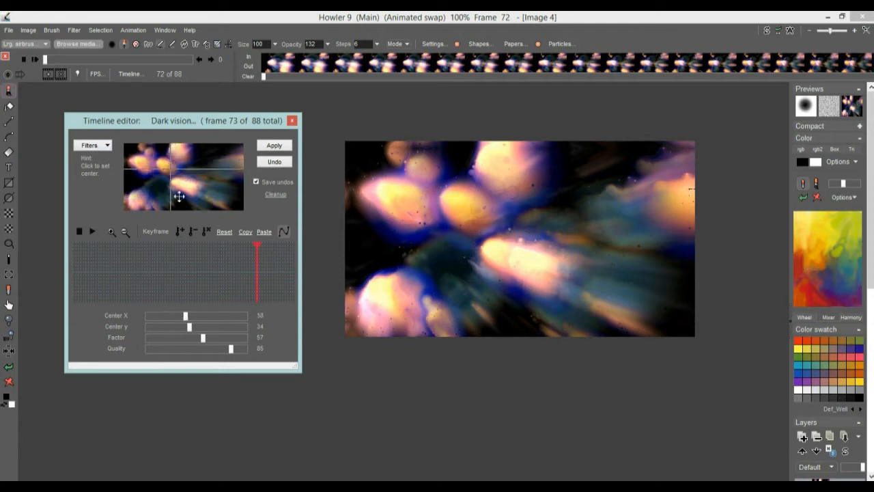
Set the Dark vision center to X 14, Y 45, raise Quality to 100 and apply the filter to all frames.
left_click(145, 174)
left_click(142, 172)
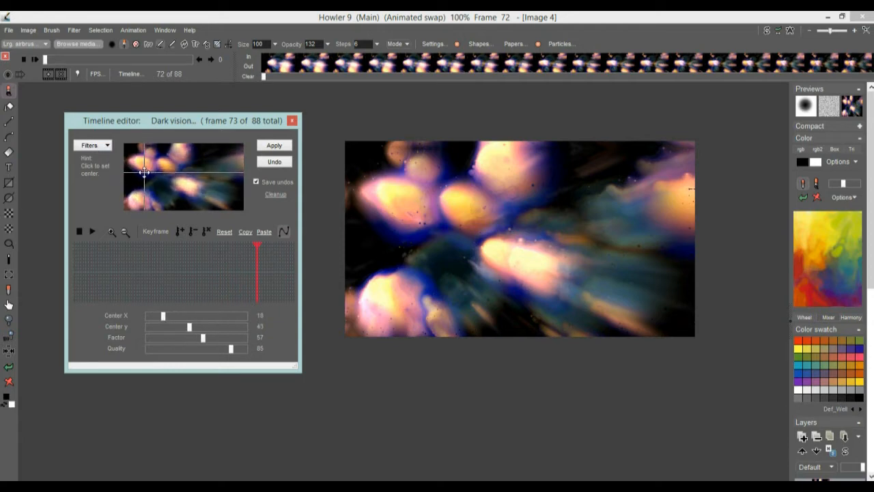
left_click(142, 173)
left_click(139, 172)
left_click(140, 174)
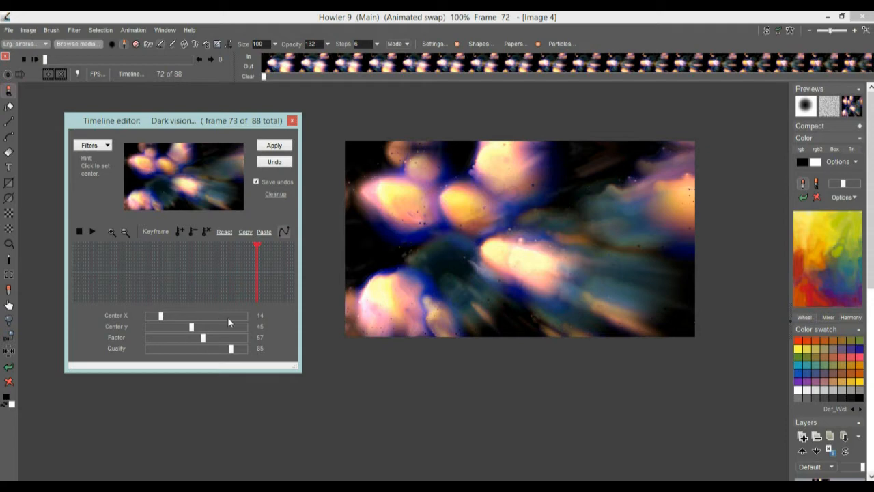
mouse_move(214, 338)
left_mouse_down()
mouse_move(149, 338)
mouse_move(206, 342)
left_mouse_up()
left_click(282, 146)
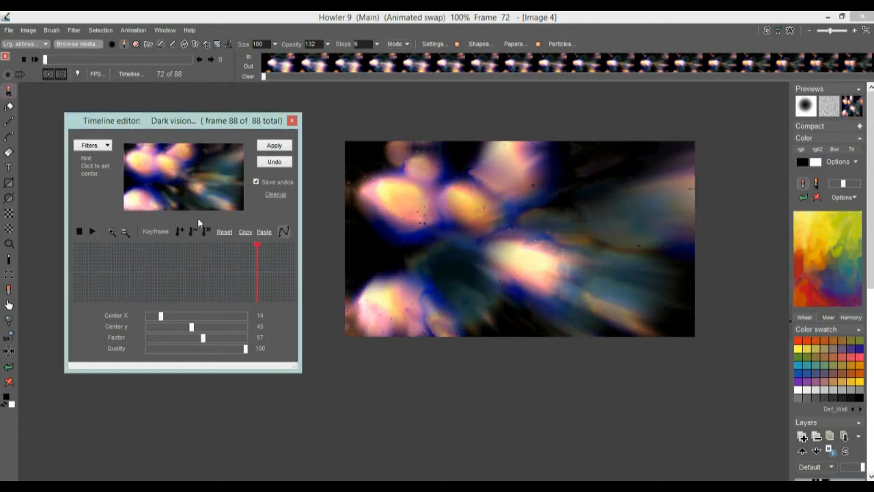
Scrub to frame 11 and play back the processed animation.
mouse_move(70, 58)
left_mouse_down()
mouse_move(207, 62)
mouse_move(63, 62)
left_mouse_up()
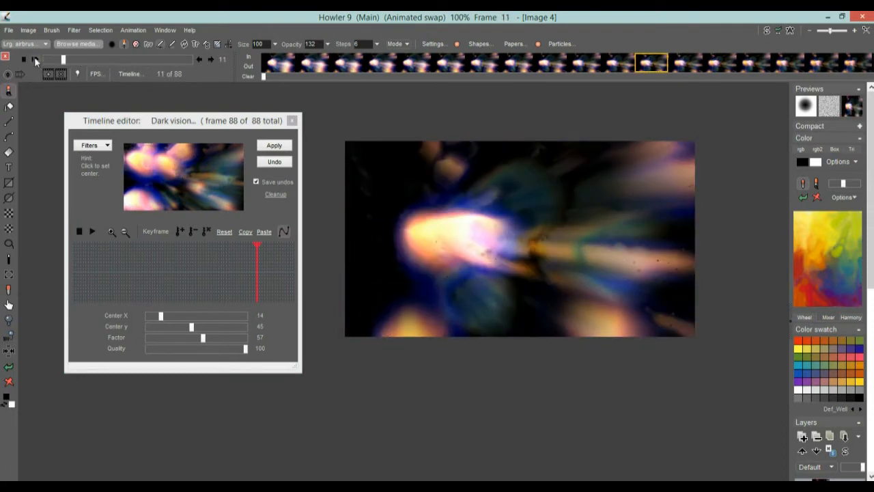
left_click(34, 59)
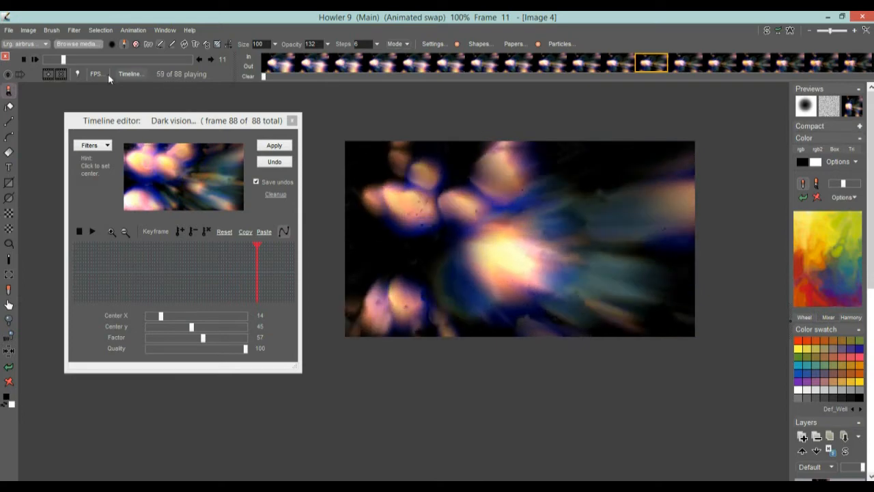
Scrub through the processed animation to frames 24, 77 and 7 to examine the Dark vision result.
left_click_drag(64, 61, 86, 62)
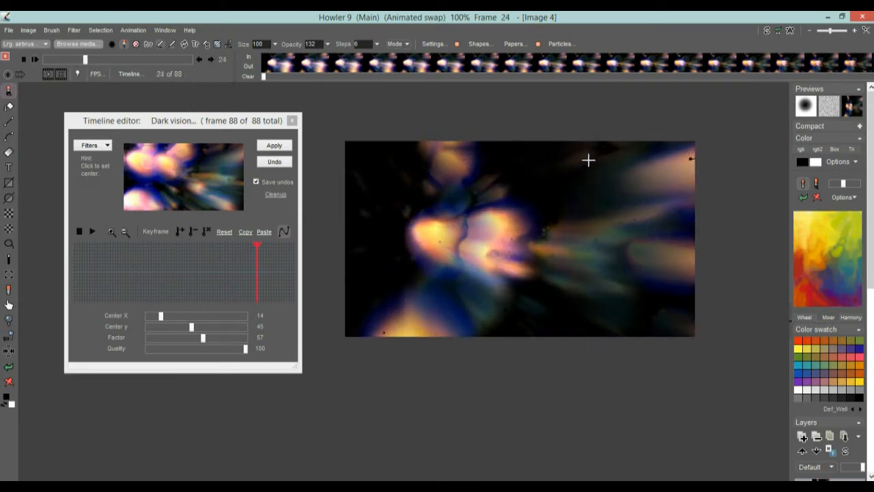
left_click_drag(85, 61, 175, 65)
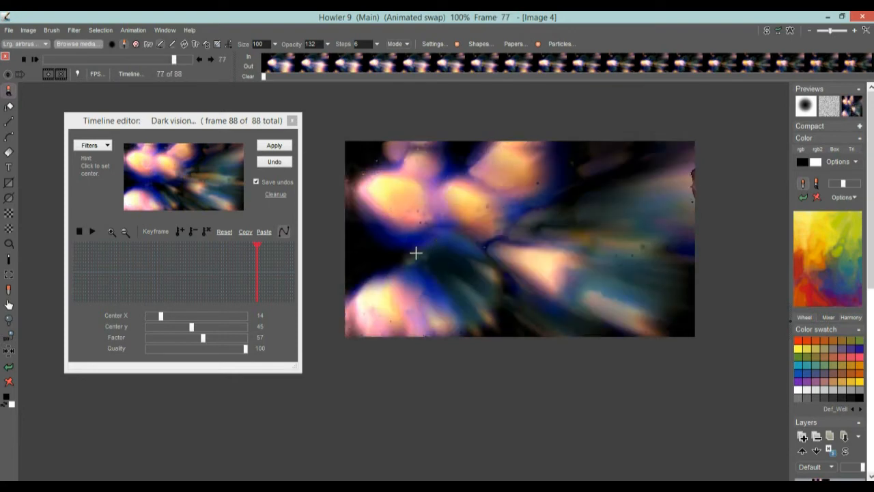
mouse_move(65, 60)
left_mouse_down()
mouse_move(177, 56)
mouse_move(57, 59)
left_mouse_up()
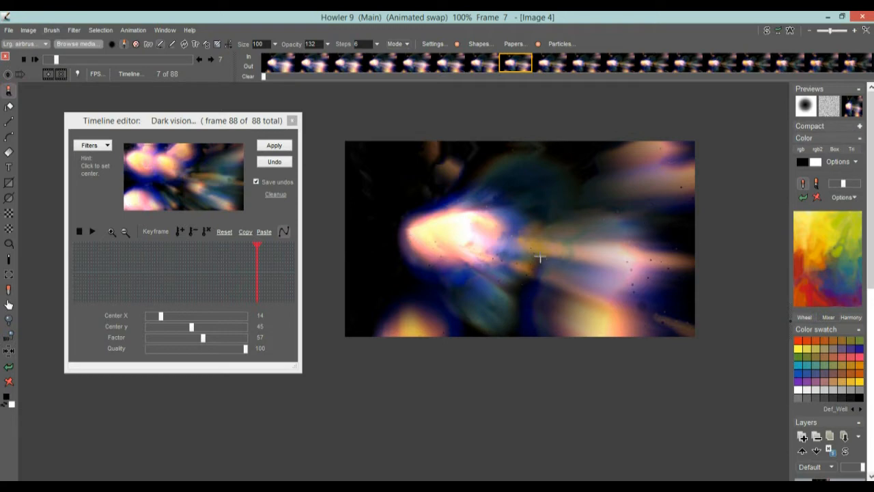
Choose the Bluescreen filter for compositing with the swap animation, set Low clip to 38 and preview frame 69.
left_click(101, 145)
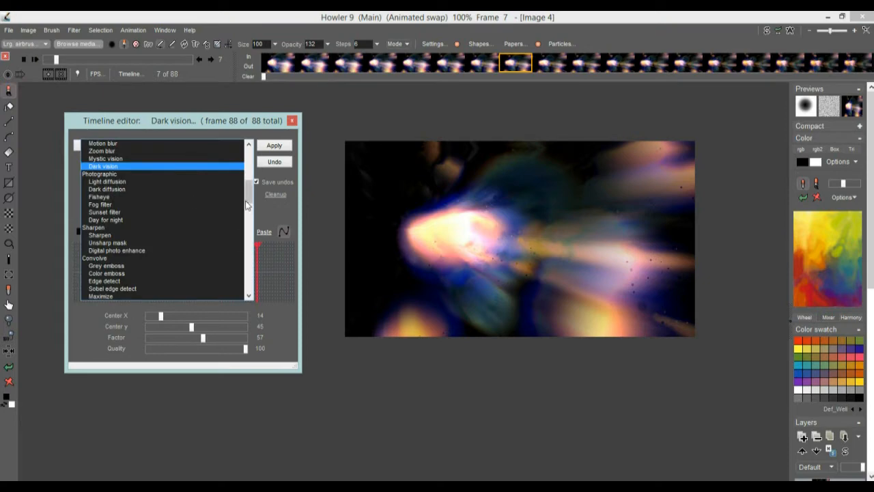
scroll(251, 193, "up", 3)
scroll(251, 192, "up", 1)
mouse_move(251, 193)
left_mouse_down()
mouse_move(254, 176)
mouse_move(249, 277)
left_mouse_up()
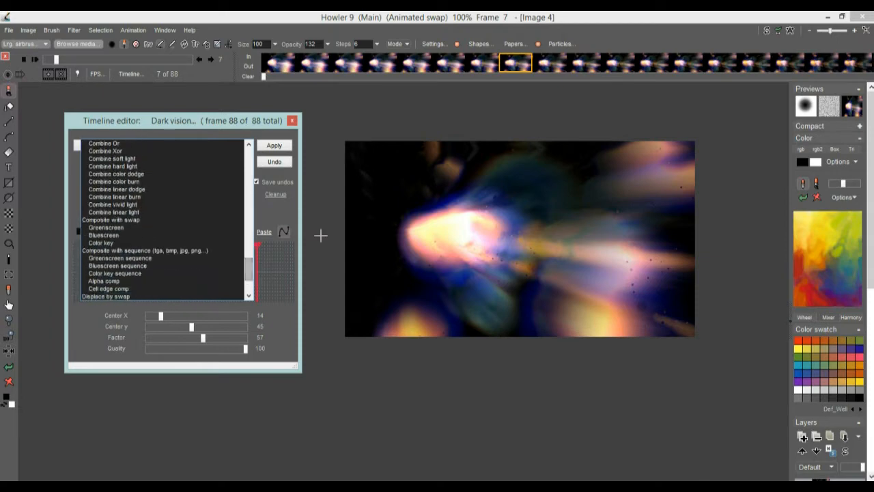
left_click(99, 235)
mouse_move(173, 317)
left_mouse_down()
mouse_move(146, 313)
mouse_move(162, 312)
left_mouse_up()
left_click_drag(129, 271, 247, 273)
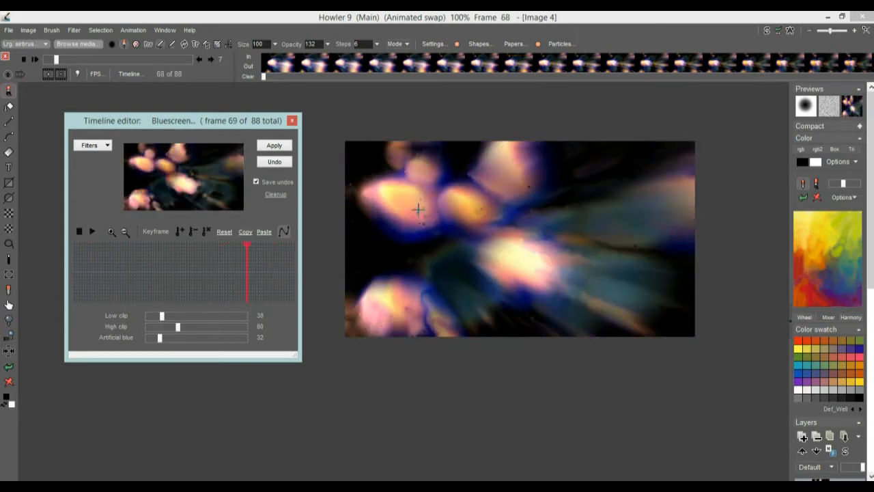
Set the Bluescreen Low clip to 14, High clip to 55 and Artificial blue to 53, and apply the filter to all frames.
scroll(471, 252, "up", 3)
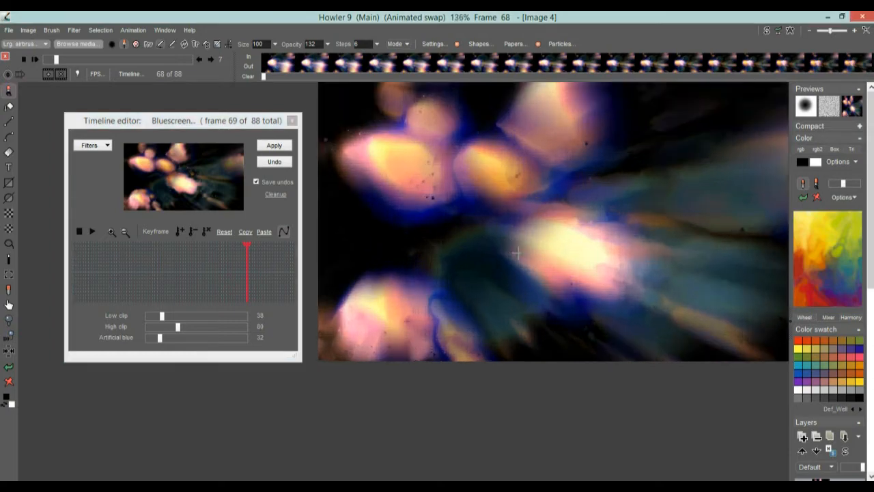
left_click_drag(526, 179, 406, 328)
scroll(554, 266, "up", 2)
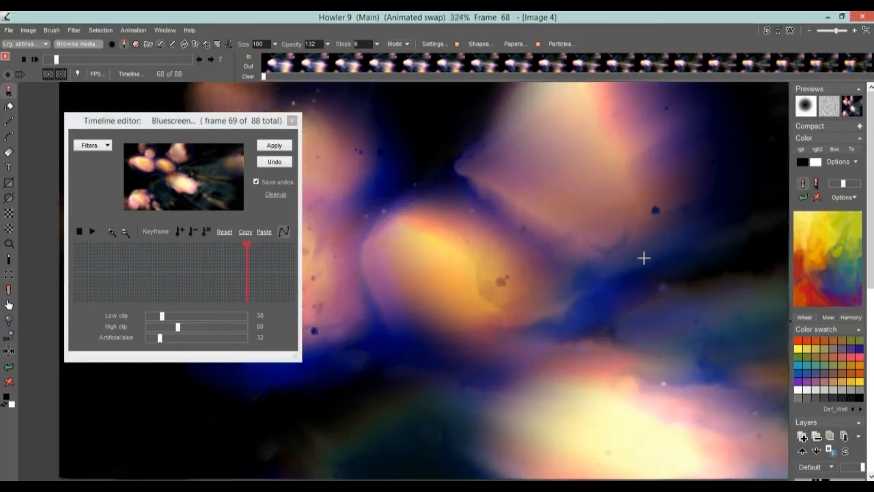
left_click_drag(643, 258, 493, 261)
left_click_drag(219, 239, 247, 260)
mouse_move(162, 318)
left_mouse_down()
mouse_move(147, 318)
mouse_move(228, 328)
mouse_move(157, 329)
mouse_move(169, 327)
left_mouse_up()
left_click_drag(139, 270, 183, 284)
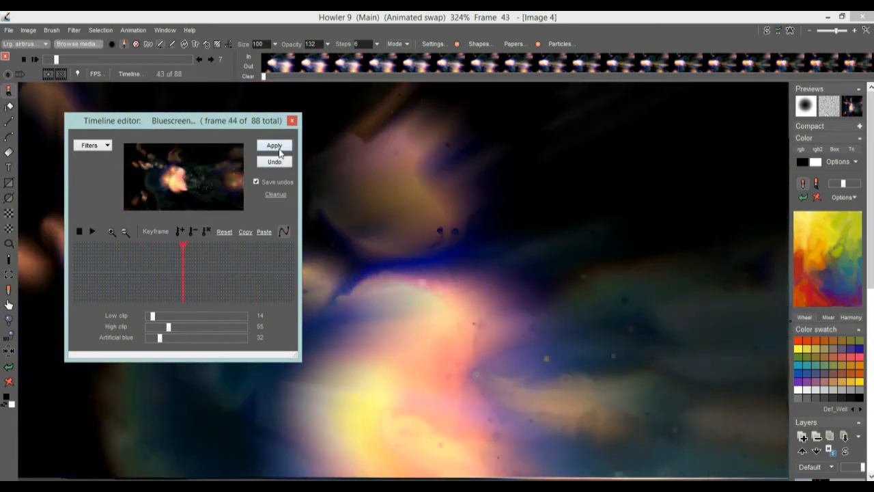
mouse_move(165, 338)
left_mouse_down()
mouse_move(179, 337)
mouse_move(170, 339)
left_mouse_up()
left_click(274, 146)
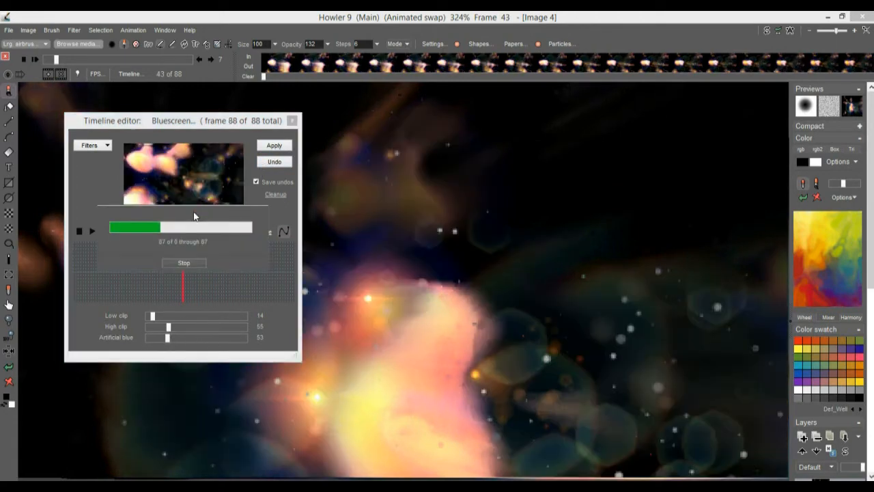
Try the Displace by swap filter with Max displace at 32, previewing it at frame 60.
left_click(106, 146)
left_click_drag(251, 269, 249, 278)
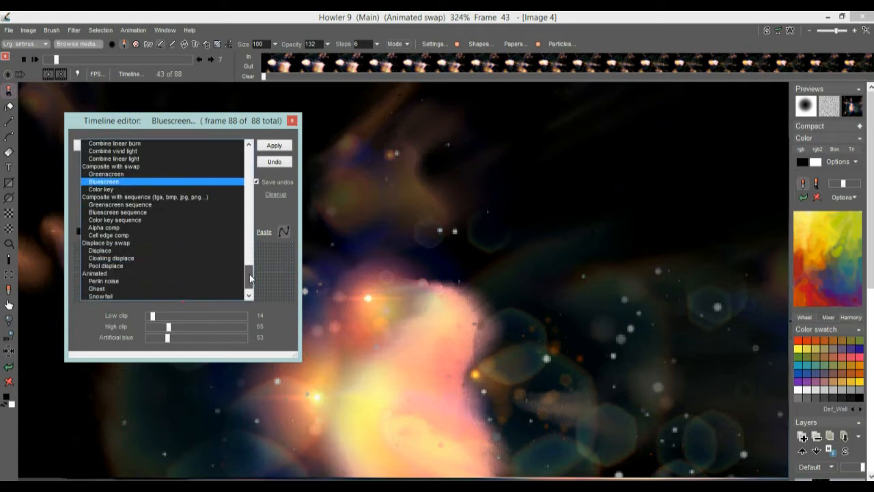
left_click(100, 250)
left_click_drag(147, 316, 160, 317)
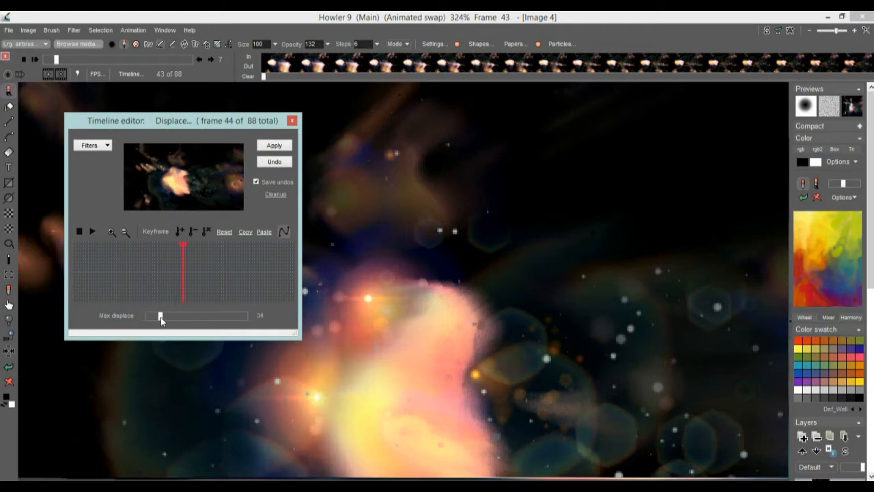
left_click_drag(179, 270, 224, 280)
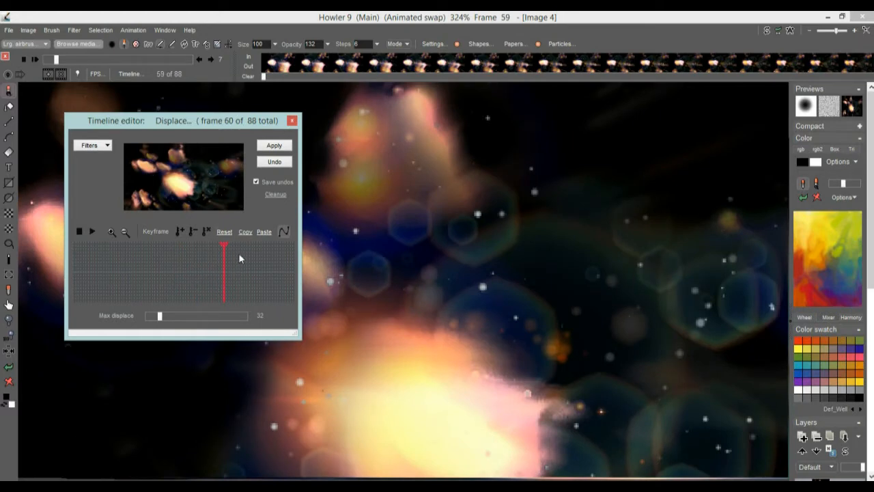
scroll(519, 267, "down", 3)
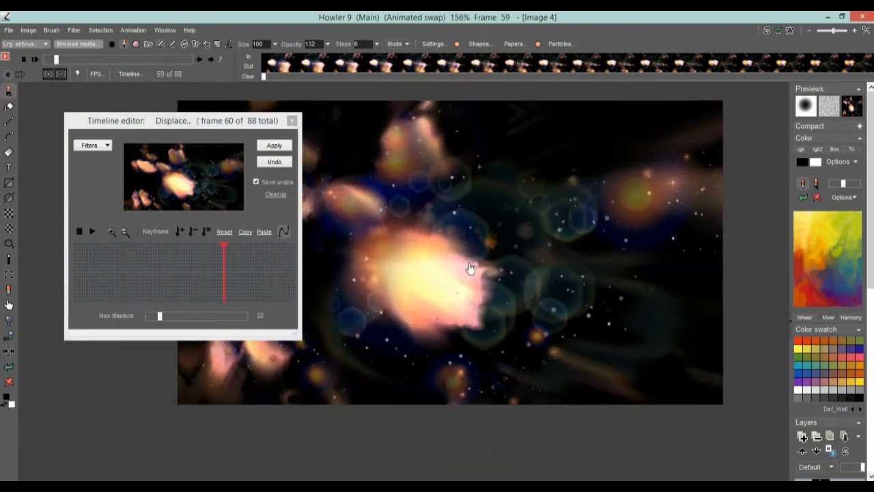
left_click_drag(469, 267, 491, 297)
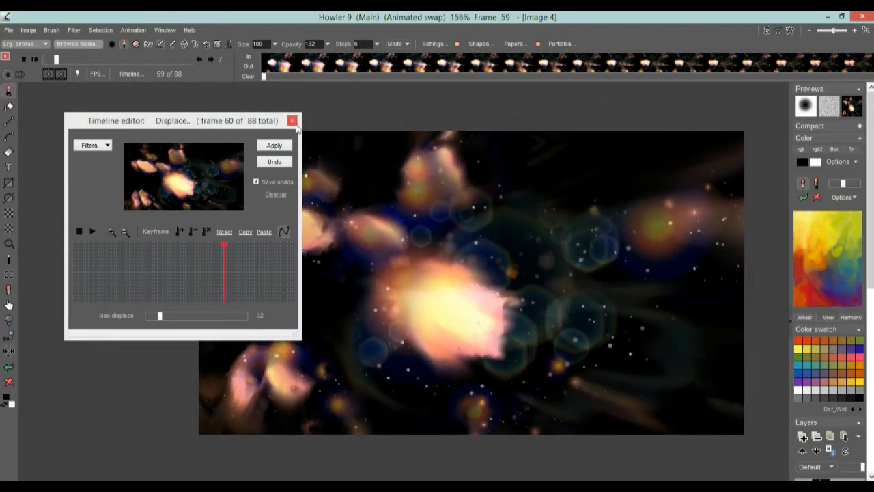
Try the Mystic vision filter on frame 60 in the preview.
left_click(90, 144)
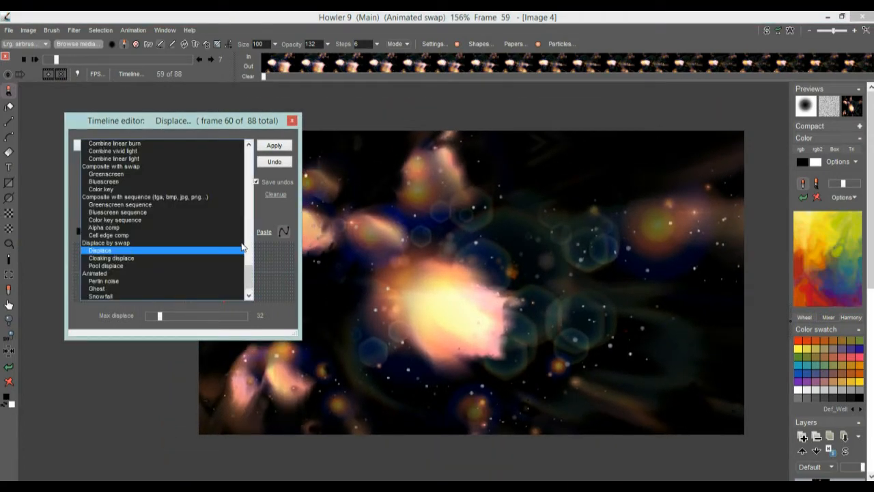
left_click_drag(250, 275, 251, 188)
left_click(106, 197)
left_click(147, 177)
Choose the animated Lens flare filter, center the flare on the bright cloud at frame 10 and set its Level to 119.
left_click(98, 145)
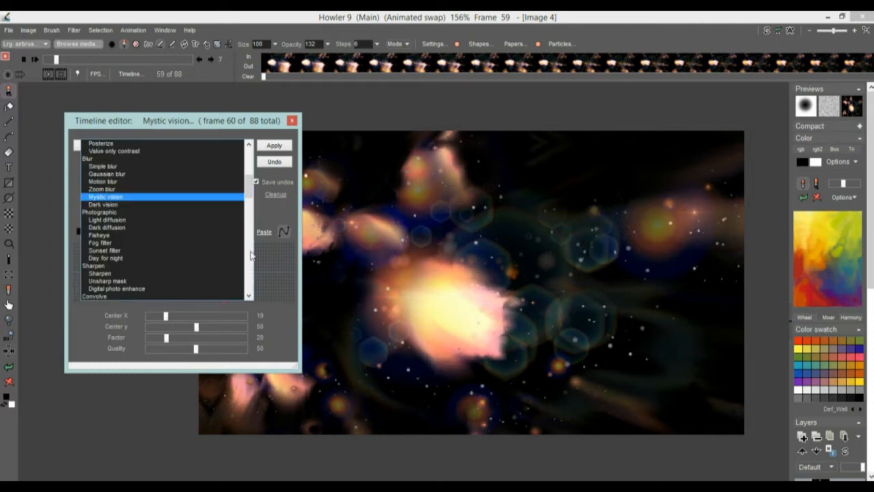
left_click_drag(249, 187, 252, 291)
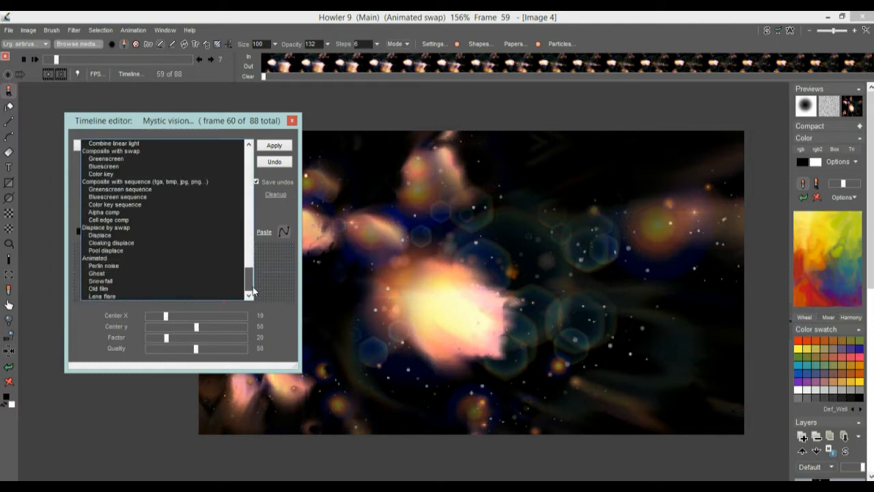
left_click(97, 296)
left_click(229, 190)
left_click_drag(228, 189, 153, 177)
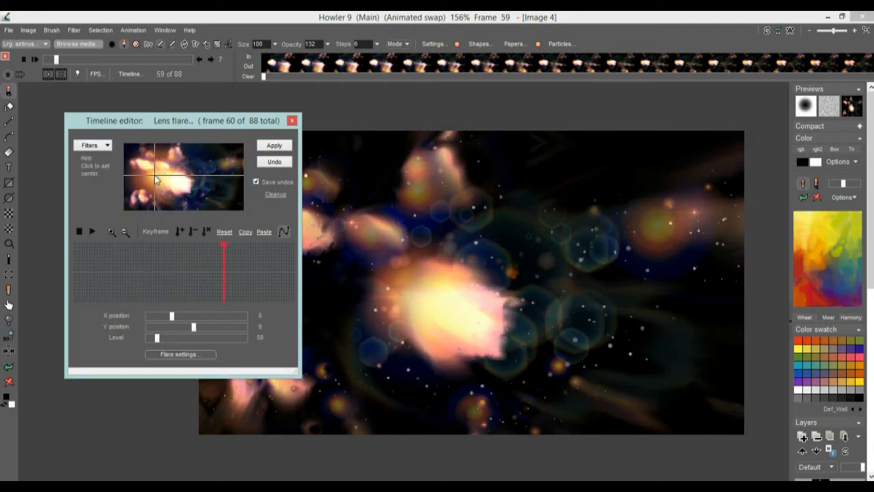
mouse_move(135, 284)
left_mouse_down()
mouse_move(148, 269)
mouse_move(247, 275)
mouse_move(207, 284)
mouse_move(113, 271)
mouse_move(189, 275)
mouse_move(95, 276)
left_mouse_up()
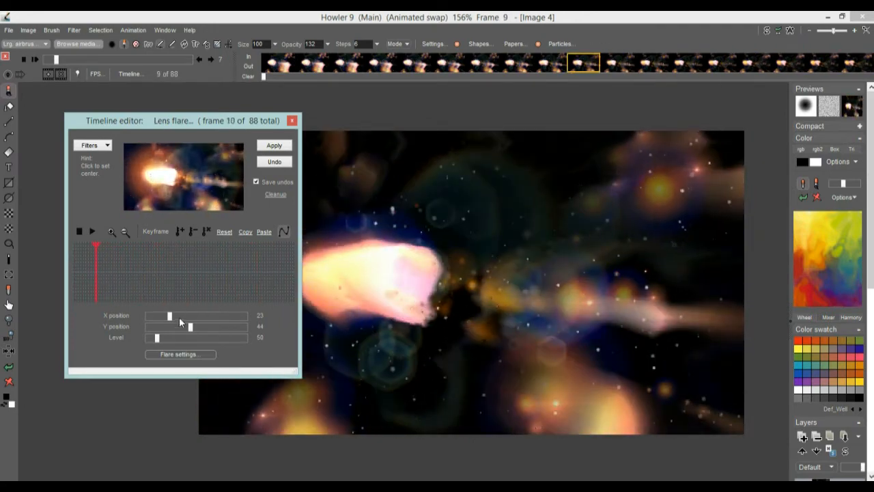
mouse_move(166, 339)
left_mouse_down()
mouse_move(196, 339)
mouse_move(170, 337)
left_mouse_up()
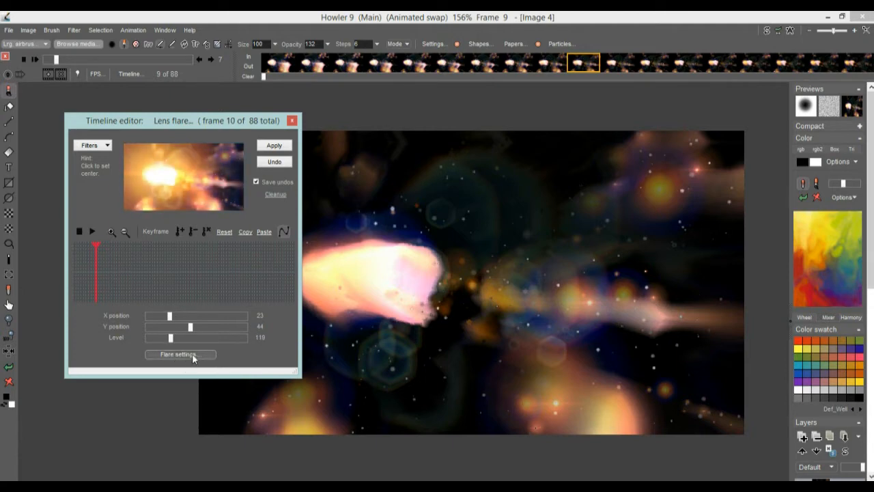
Select the green starburst preset in the flare settings and move the Flare options window clear of the timeline editor.
left_click(194, 355)
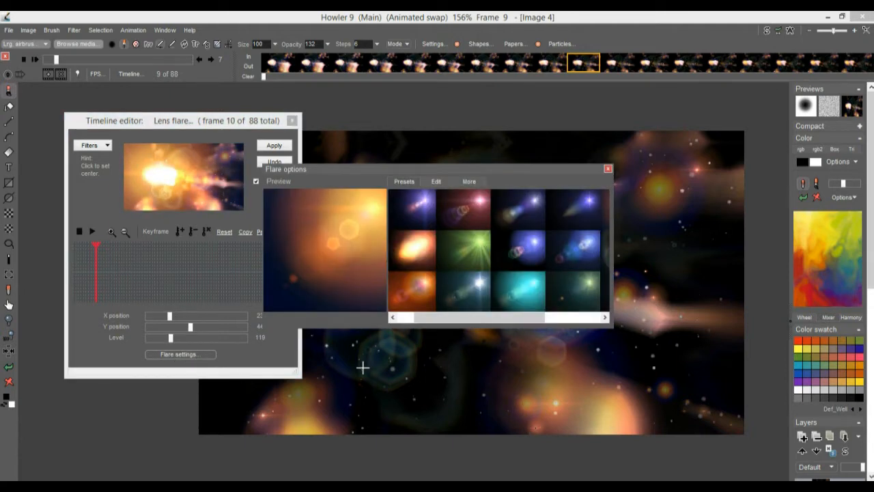
left_click(465, 289)
left_click(486, 245)
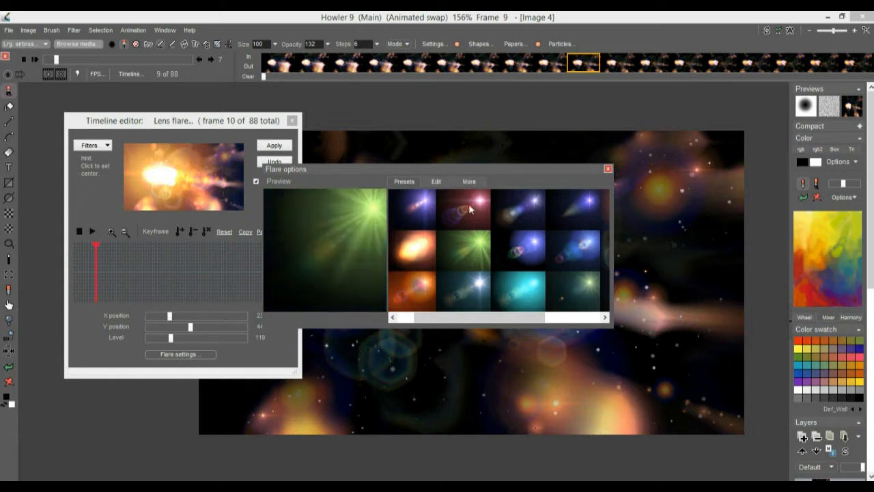
left_click_drag(424, 170, 628, 301)
Keyframe the flare at frame 2 with X position 19, Y position 48 and Level 125.
left_click_drag(205, 174, 149, 177)
left_click_drag(98, 269, 117, 272)
mouse_move(173, 345)
left_mouse_down()
mouse_move(164, 335)
mouse_move(179, 340)
mouse_move(172, 340)
left_mouse_up()
left_click_drag(186, 181, 155, 179)
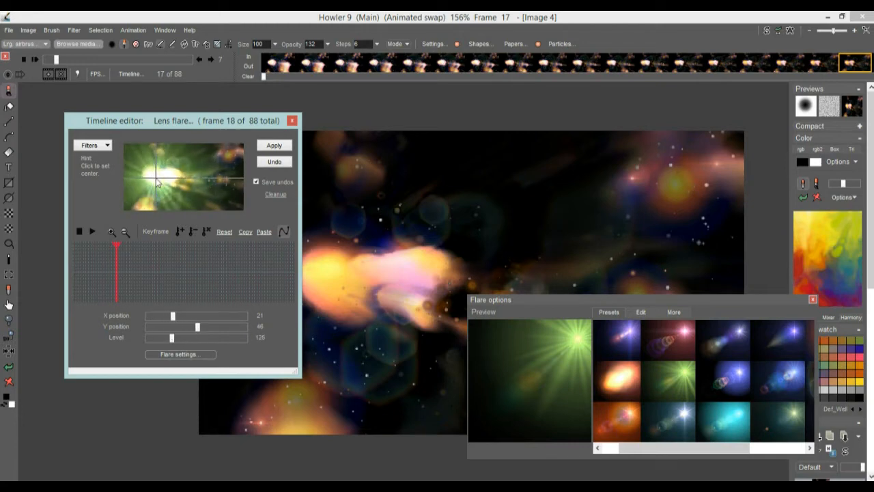
left_click(113, 276)
mouse_move(112, 273)
left_mouse_down()
mouse_move(140, 276)
mouse_move(117, 276)
left_mouse_up()
left_click_drag(142, 180, 146, 180)
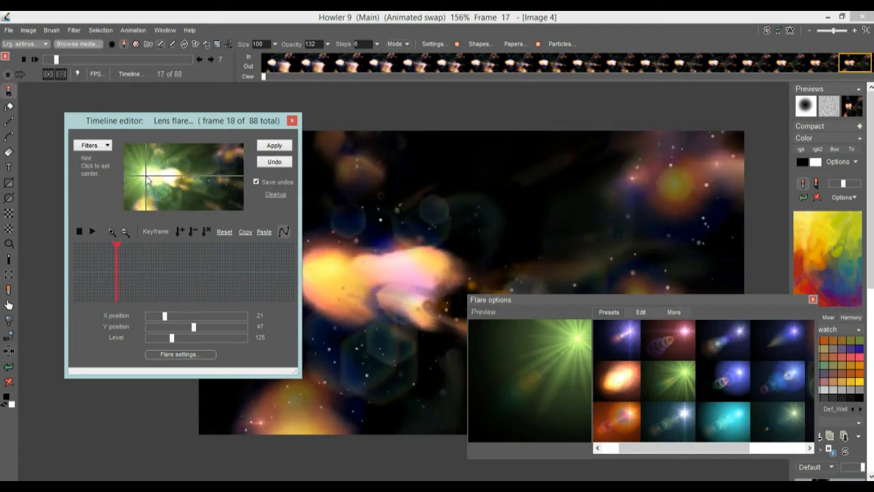
left_click_drag(103, 268, 76, 275)
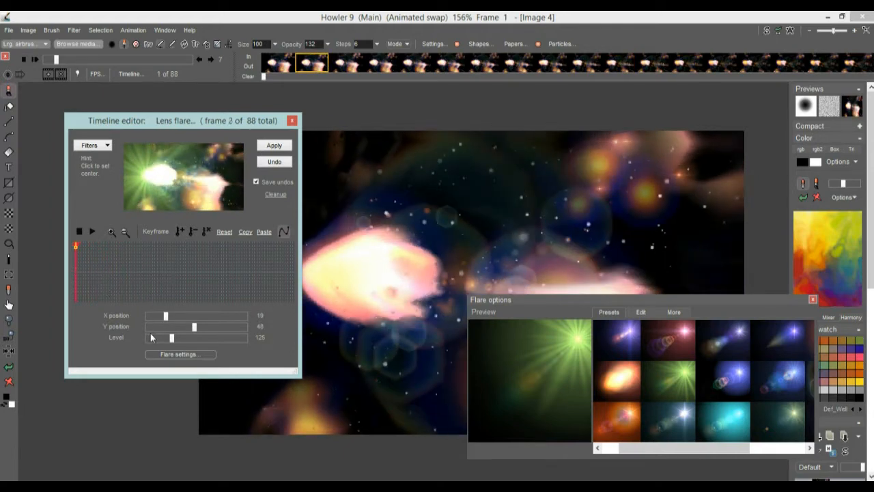
Add a flare keyframe at frame 40 with X position 24, Y position 48 and Level 100.
mouse_move(172, 270)
left_mouse_down()
mouse_move(159, 265)
mouse_move(173, 294)
left_mouse_up()
left_click_drag(170, 342, 167, 340)
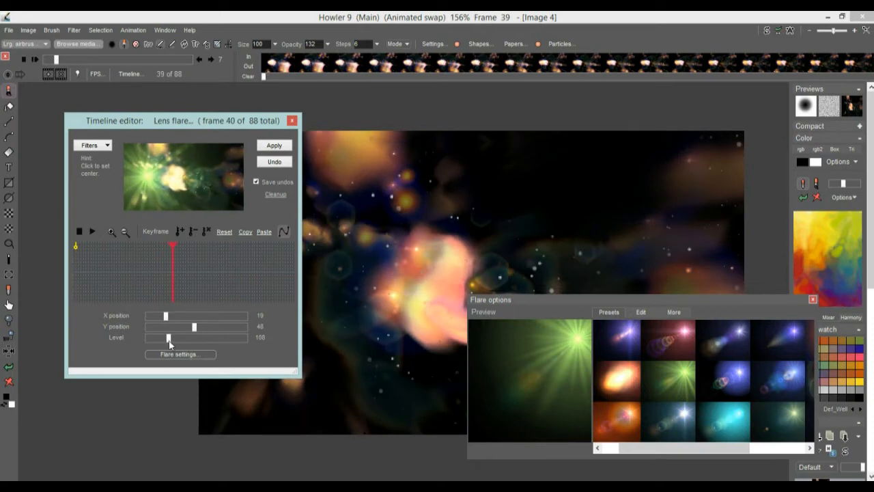
left_click_drag(149, 180, 154, 180)
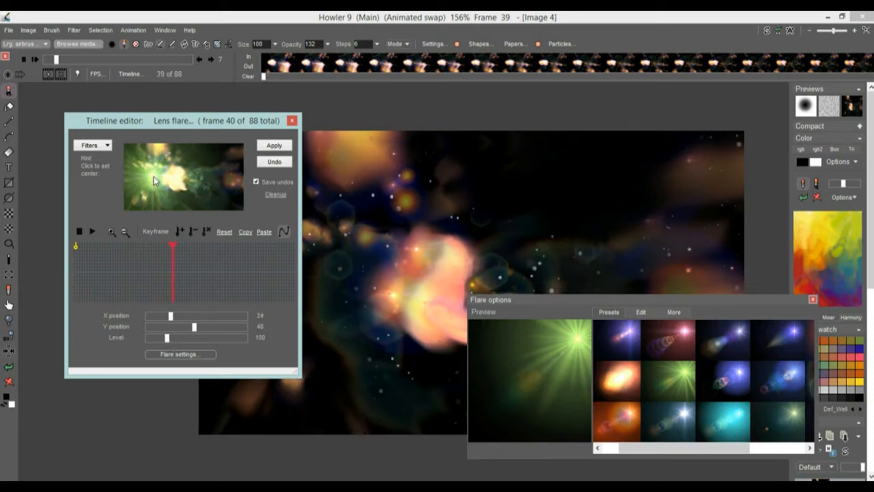
left_click(180, 233)
Add a flare keyframe at frame 87 with X position 29, Y position 50 and Level 155.
left_click_drag(195, 280, 298, 273)
left_click_drag(157, 179, 164, 198)
mouse_move(173, 341)
left_mouse_down()
mouse_move(194, 340)
mouse_move(163, 339)
mouse_move(177, 339)
left_mouse_up()
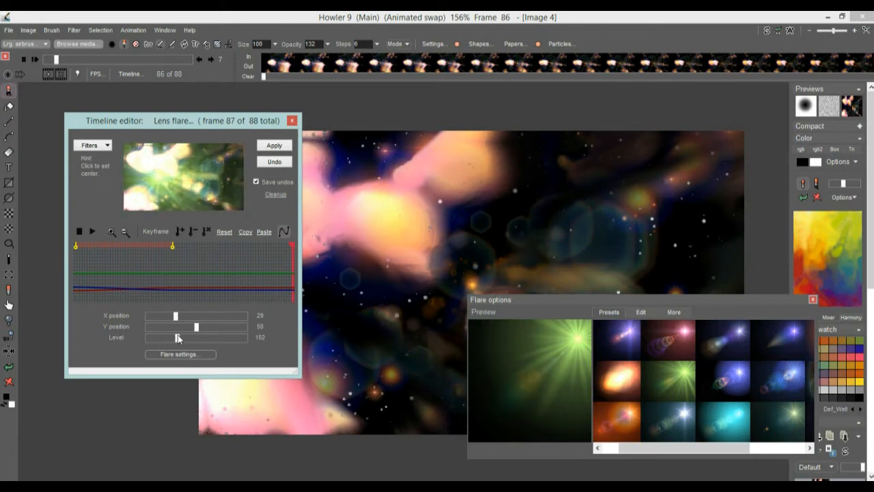
left_click(181, 232)
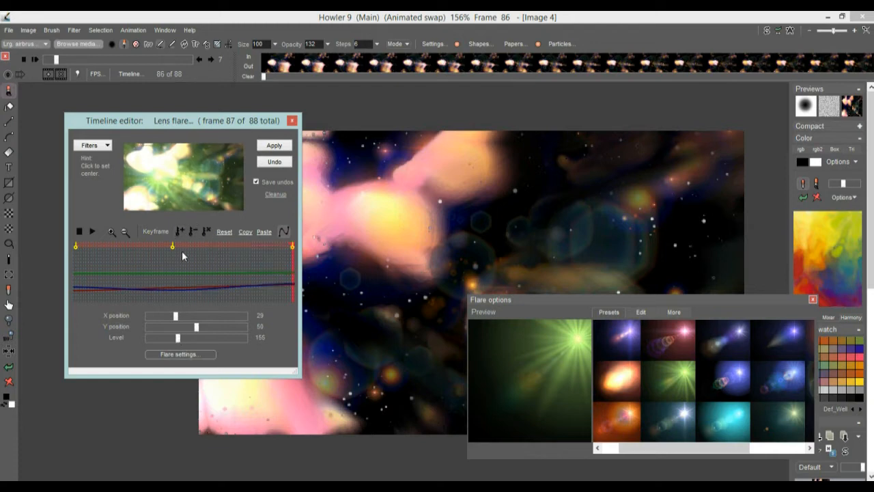
Apply the keyframed green lens flare to the whole animation and undo it.
left_click(274, 146)
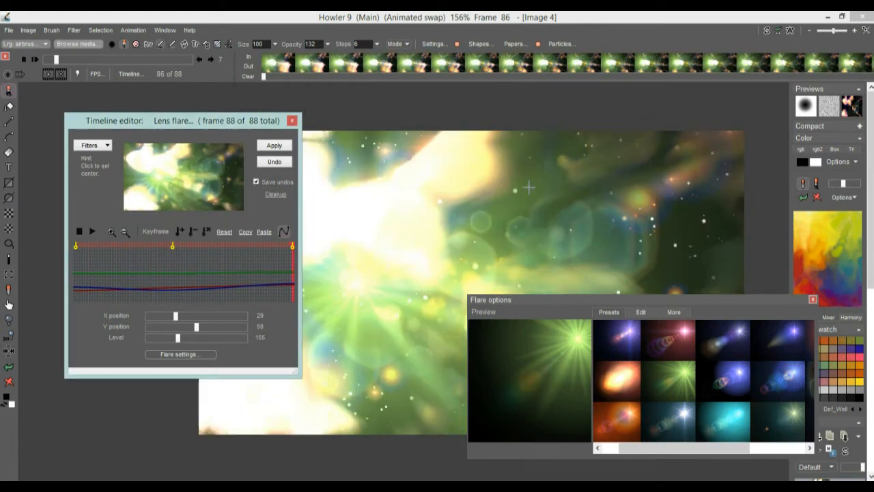
left_click(276, 162)
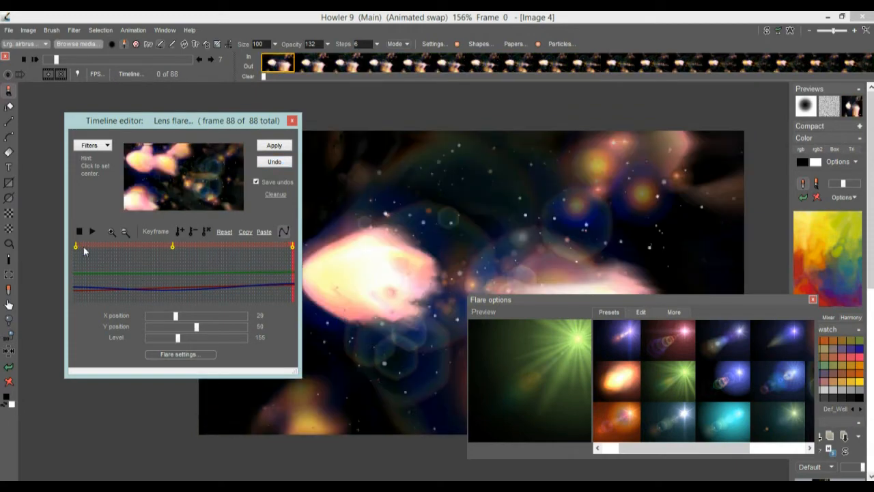
Shift the first flare keyframe to frame 3 with Level 44 and move the middle keyframe to frame 16.
left_click(75, 248)
left_click_drag(171, 345, 157, 342)
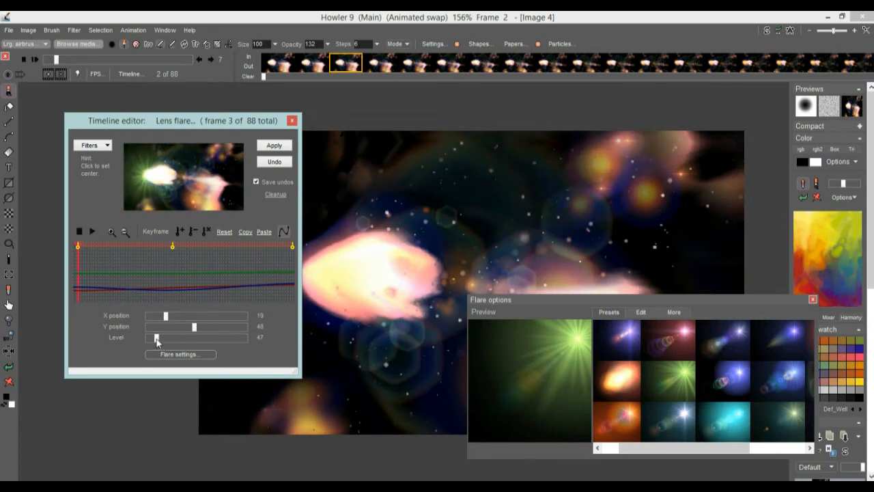
left_click(172, 245)
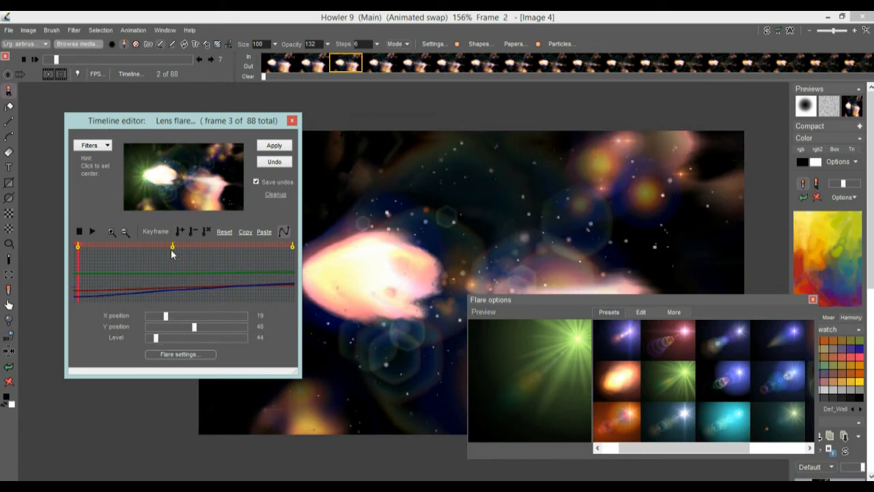
left_click_drag(173, 246, 112, 253)
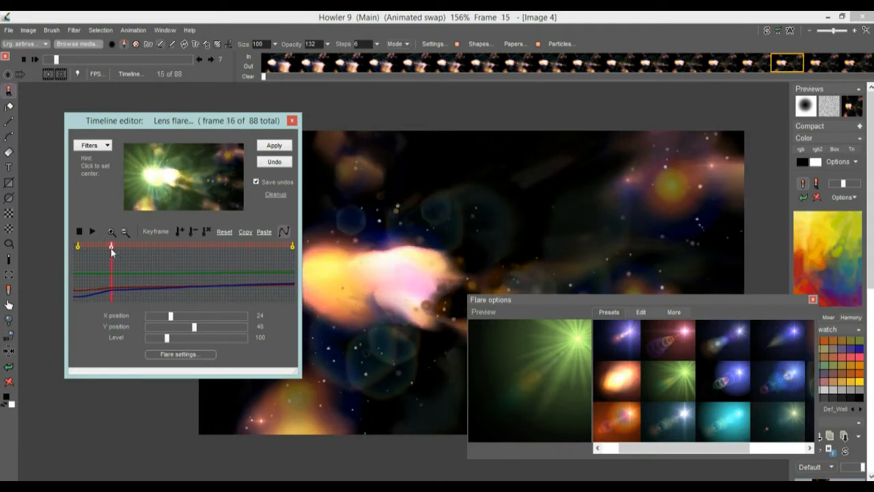
Set the frame 16 flare keyframe's Level to 381 and add a lower-Level keyframe at about frame 31.
left_click_drag(173, 343, 219, 341)
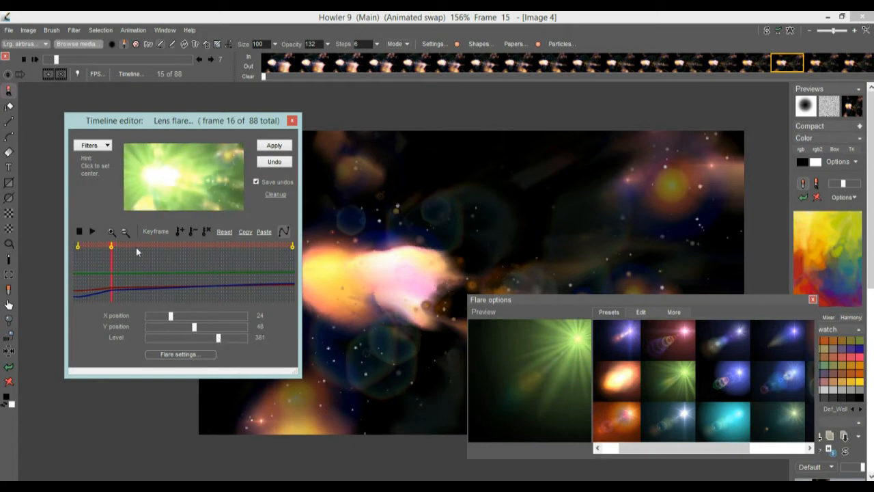
left_click(181, 231)
left_click(153, 254)
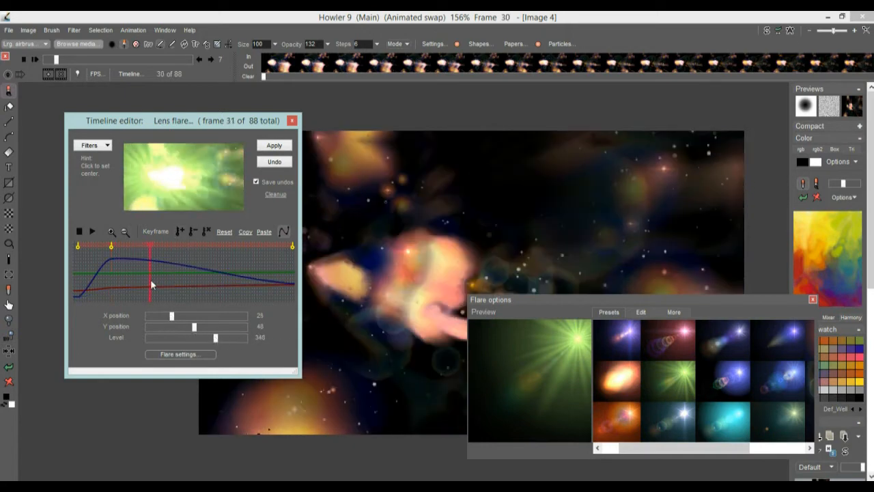
left_click_drag(190, 341, 165, 339)
left_click(182, 231)
Move the last flare keyframe to frame 84 with Level 44 and apply the green lens flare to the whole animation.
mouse_move(293, 248)
left_mouse_down()
mouse_move(254, 251)
mouse_move(305, 261)
left_mouse_up()
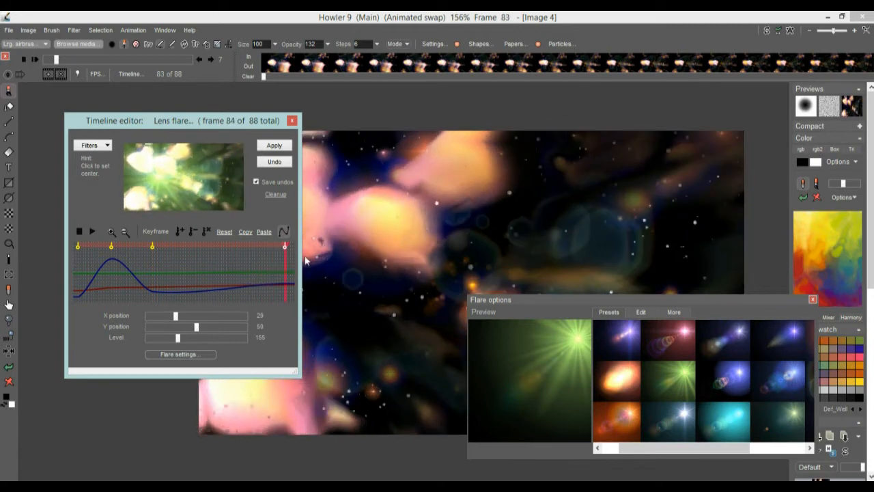
left_click_drag(172, 336, 157, 343)
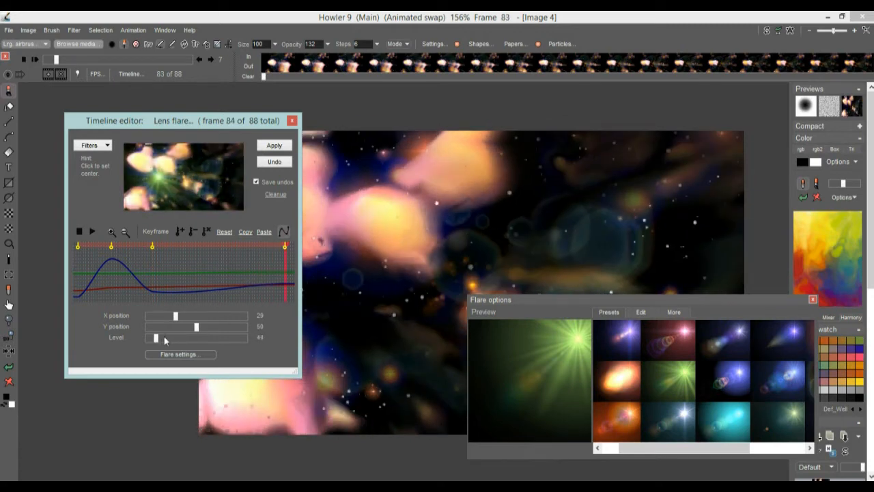
left_click(183, 232)
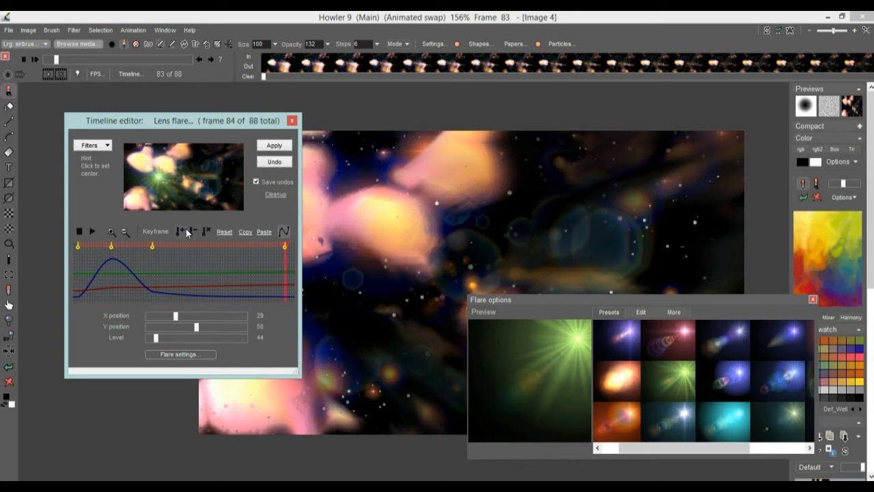
left_click(273, 146)
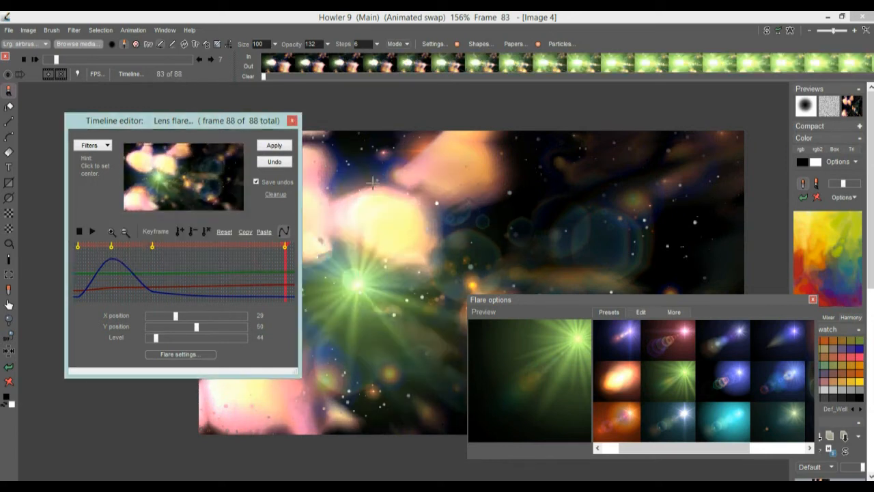
Preview the blue and orange flare presets on the nebula frames and close the flare options and timeline editor.
left_click_drag(271, 121, 237, 141)
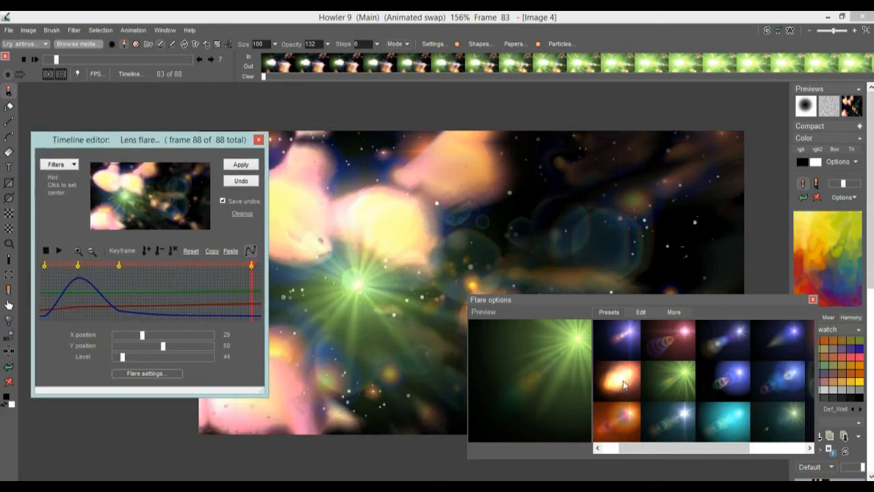
left_click_drag(703, 449, 758, 452)
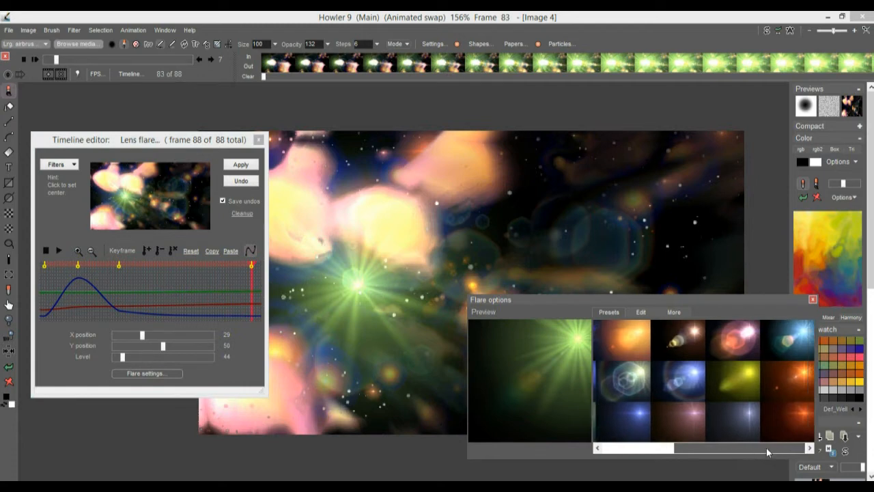
left_click(789, 338)
left_click_drag(146, 203, 126, 197)
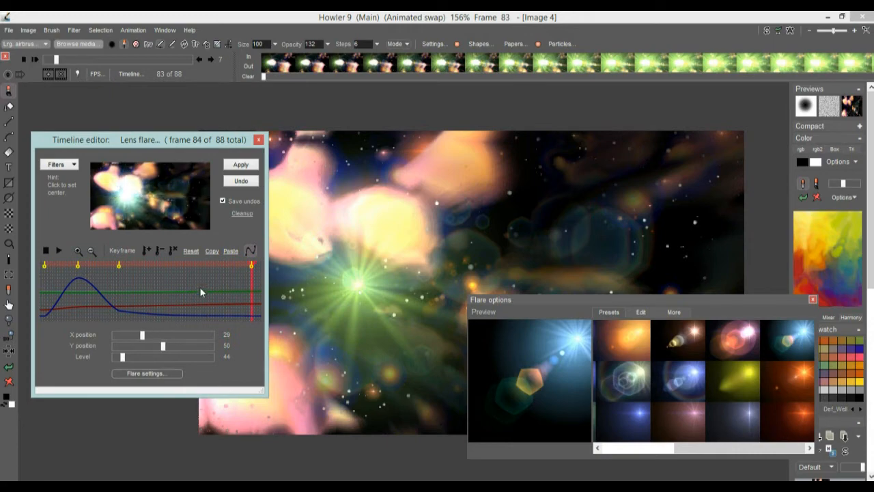
mouse_move(125, 197)
left_mouse_down()
mouse_move(100, 199)
mouse_move(113, 200)
left_mouse_up()
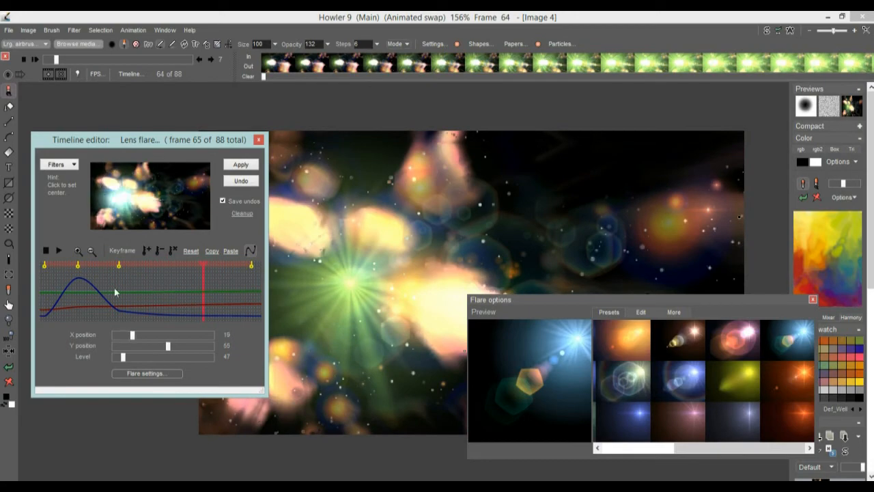
left_click(647, 349)
left_click_drag(138, 282, 170, 285)
left_click(258, 139)
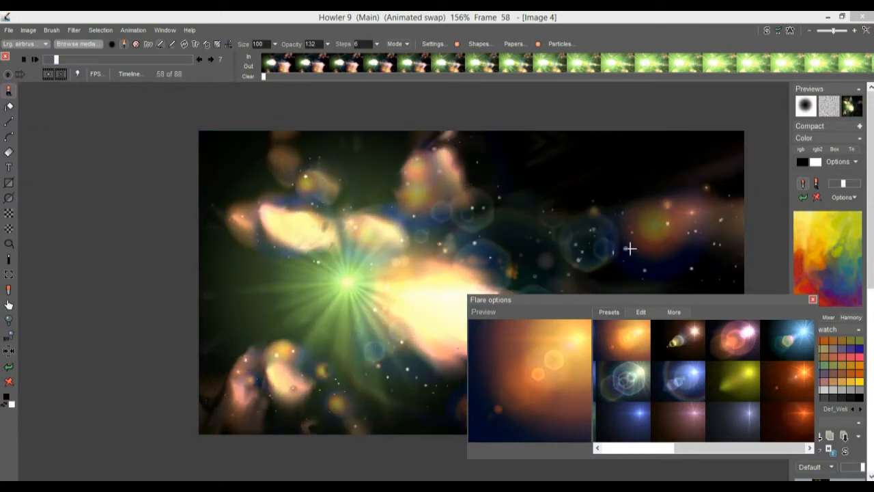
left_click(813, 299)
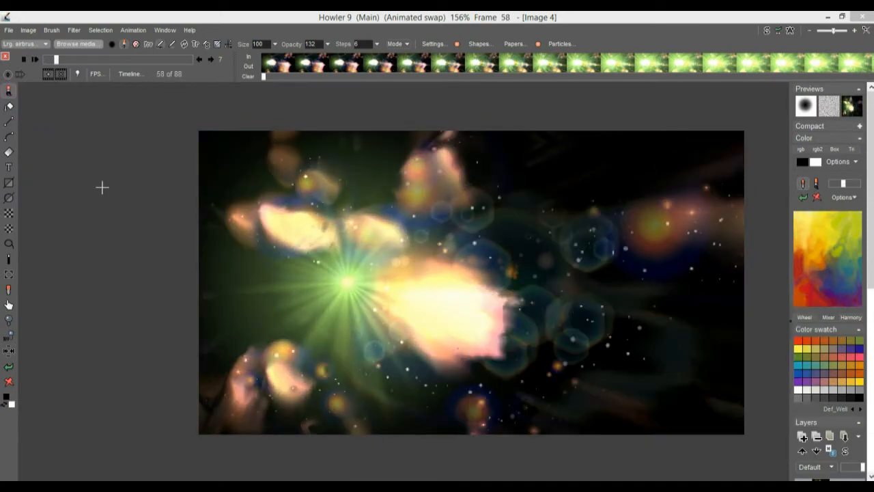
Save the animation as flares3-88.dwa in the same folder and return to frame 0.
left_click(134, 30)
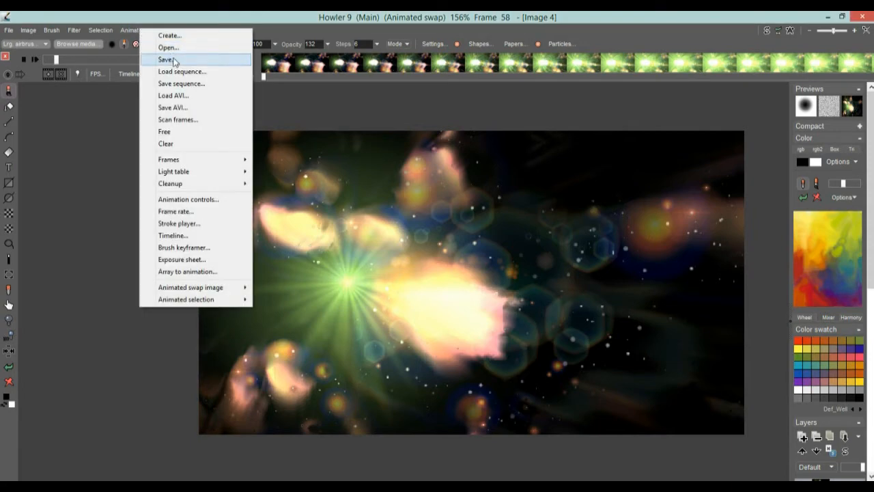
left_click(167, 61)
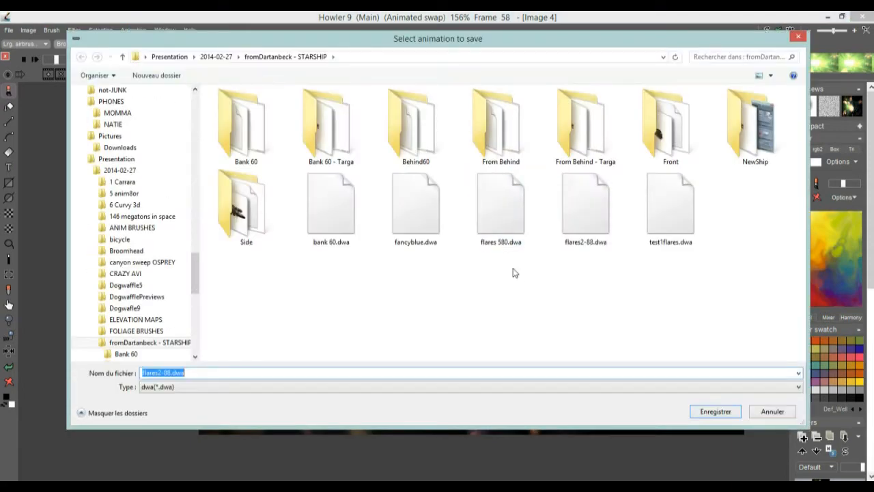
left_click(586, 209)
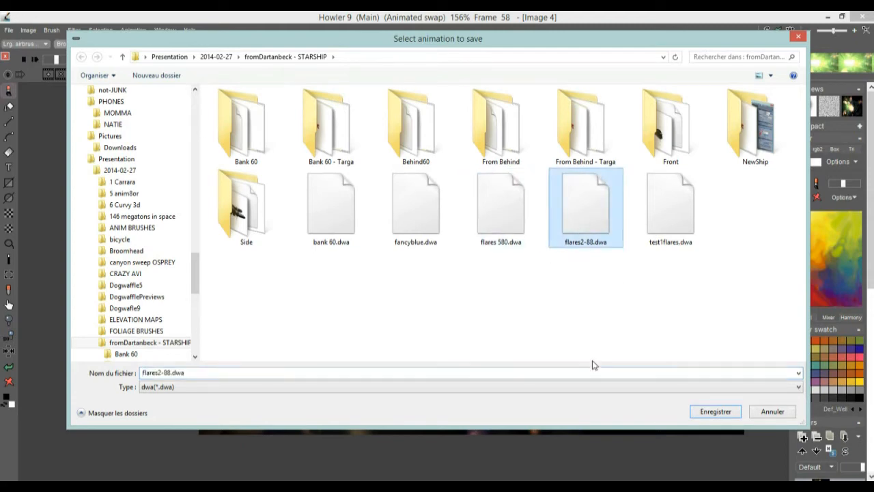
left_click(172, 372)
left_click(172, 372)
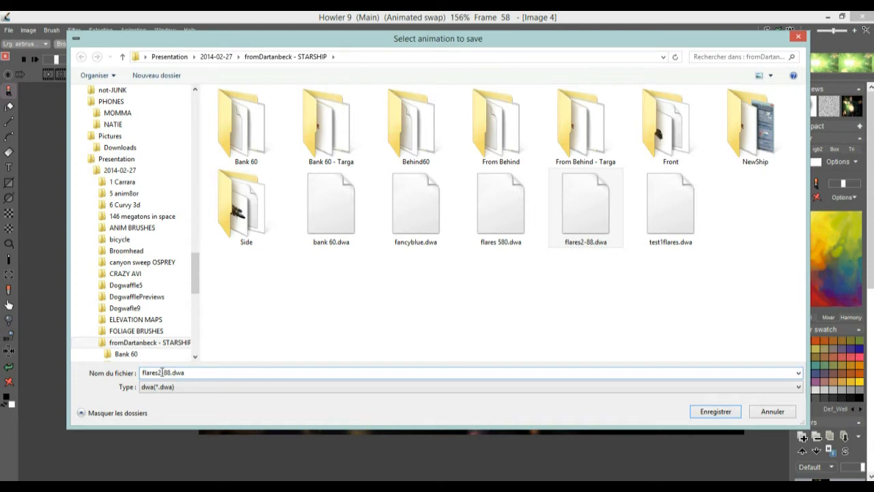
key("BackSpace")
type("3")
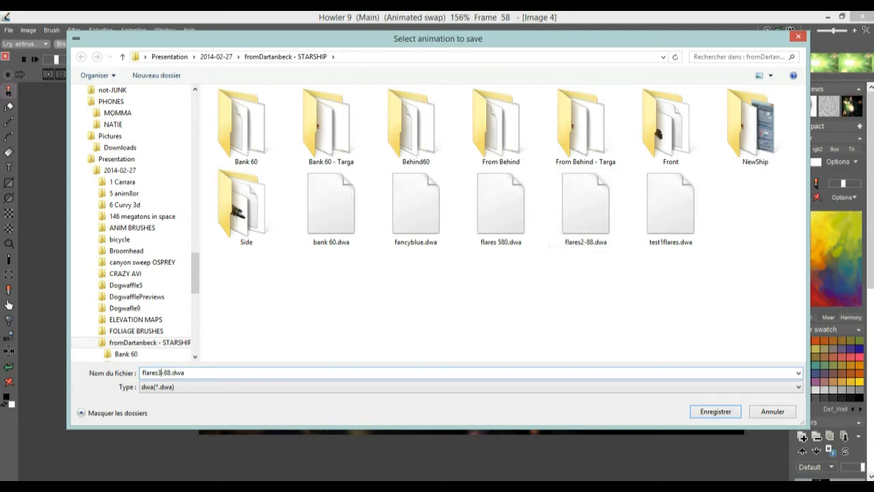
left_click(726, 412)
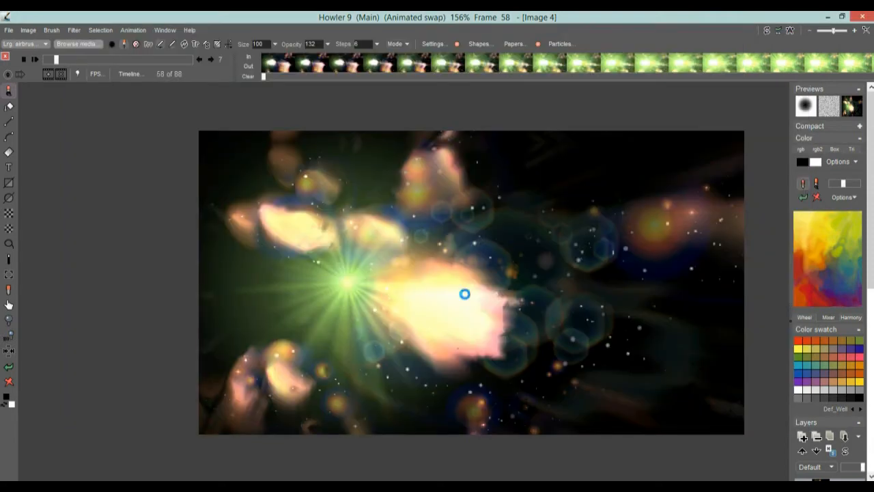
left_click(437, 307)
left_click_drag(93, 55, 43, 57)
left_click(52, 30)
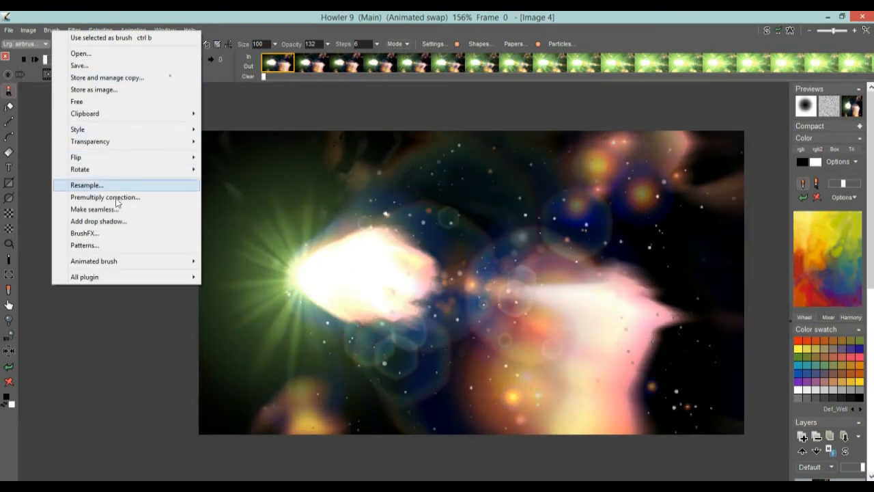
mouse_move(131, 260)
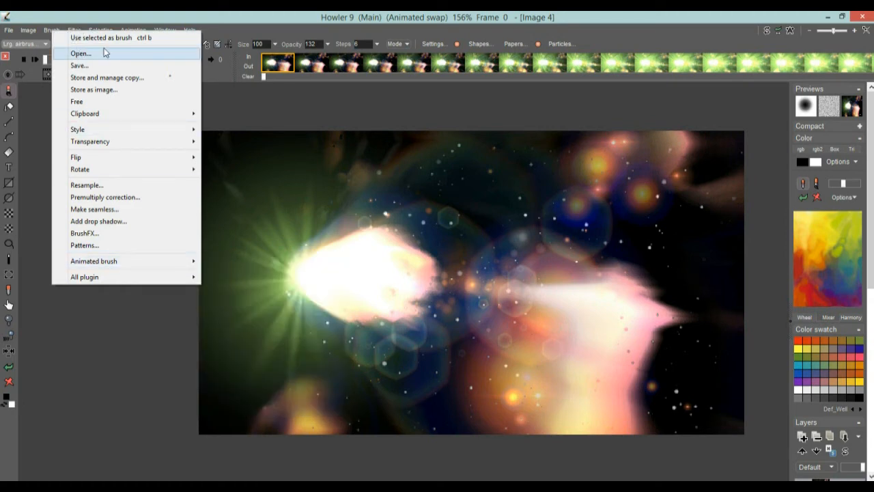
left_click(68, 15)
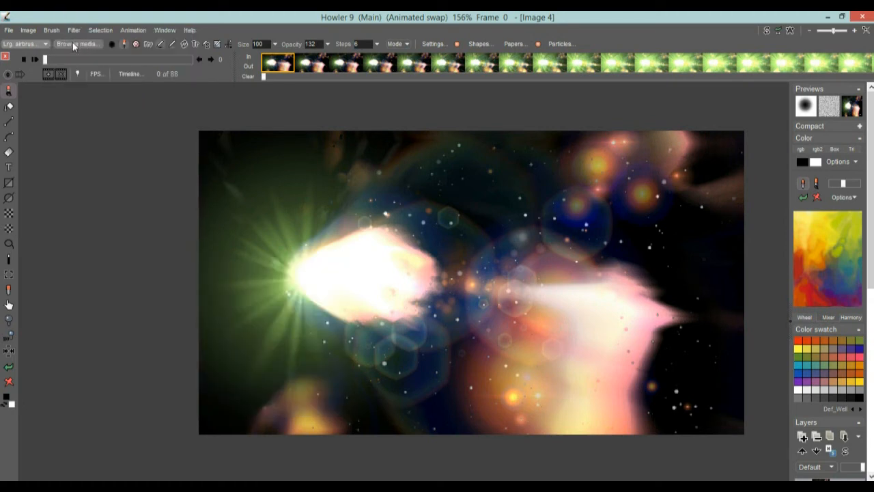
Load the SPACESHIP banking Side brush from the MyAnim Brushes media folder and undo the test paint on the frame.
left_click(75, 45)
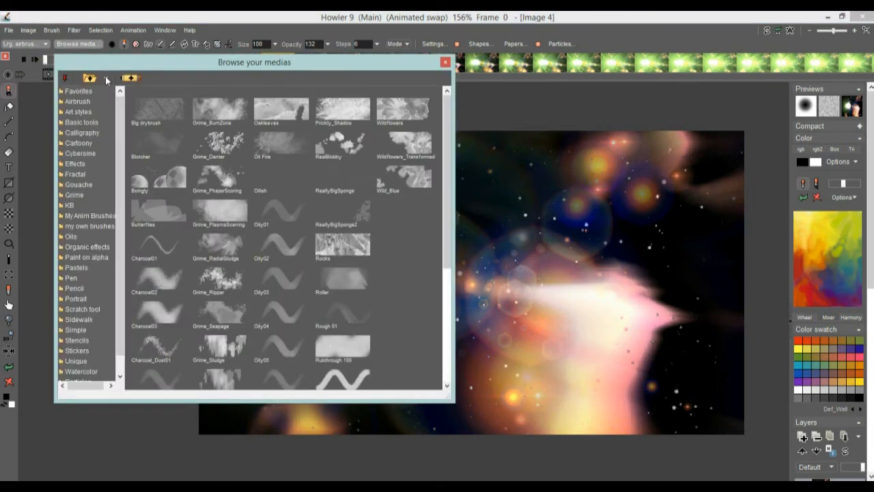
left_click(90, 217)
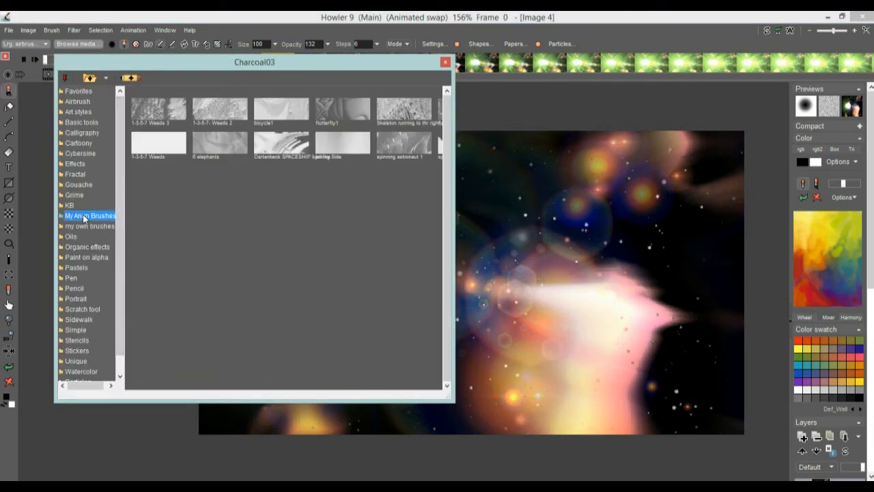
left_click_drag(448, 398, 638, 383)
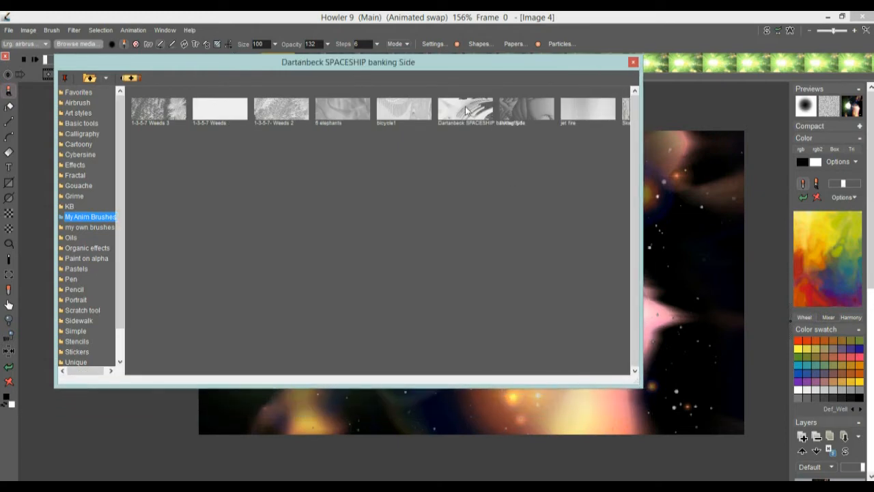
left_click(466, 111)
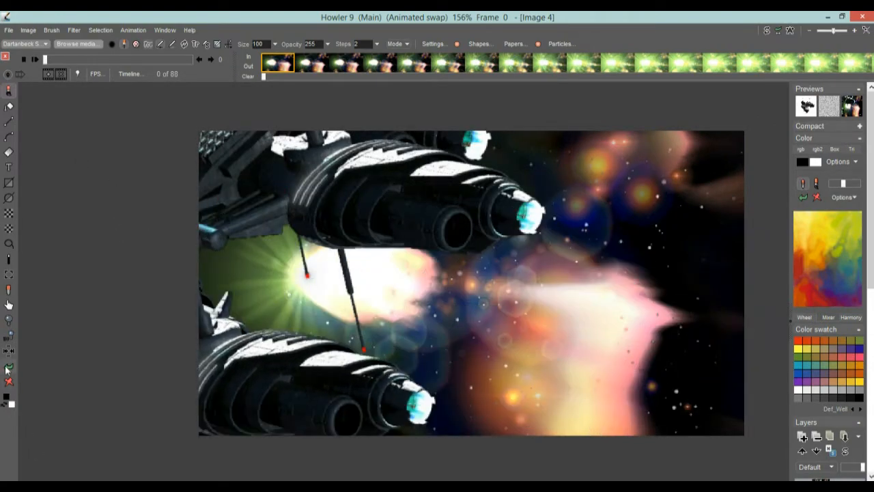
left_click(7, 367)
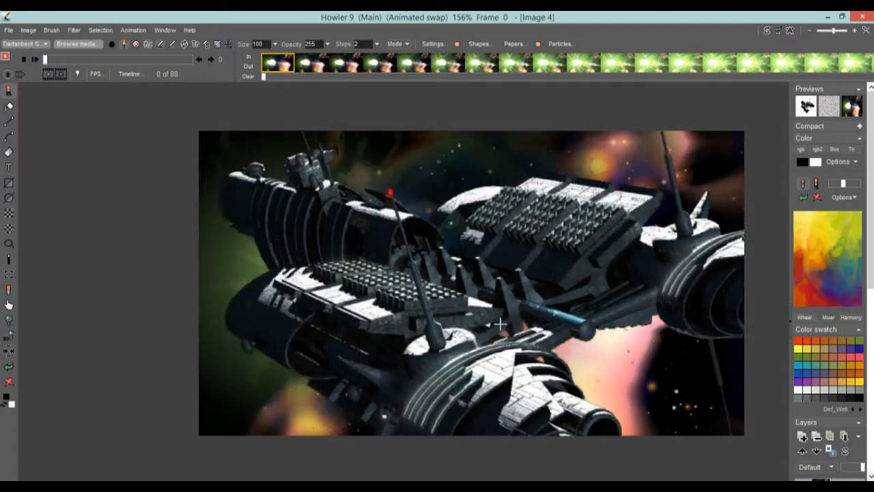
Store and manage a copy of the spaceship brush, scale it to 72 and set the brush Steps to 1.
left_click(52, 31)
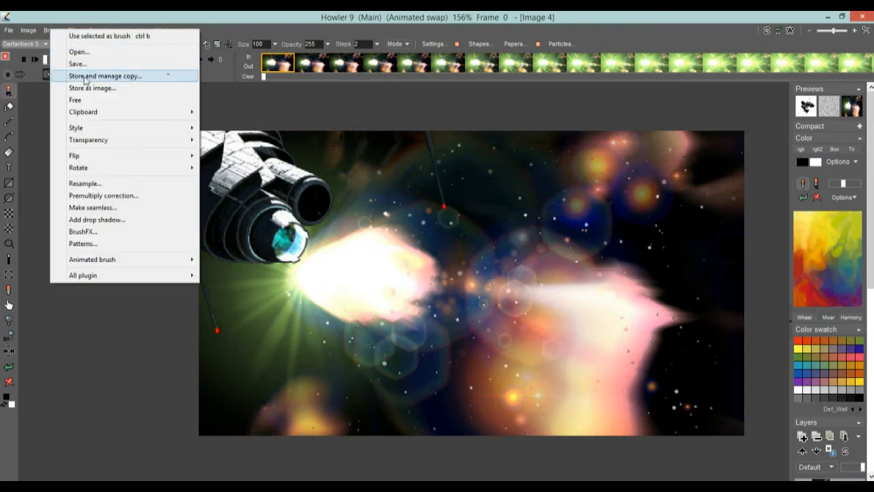
left_click(124, 80)
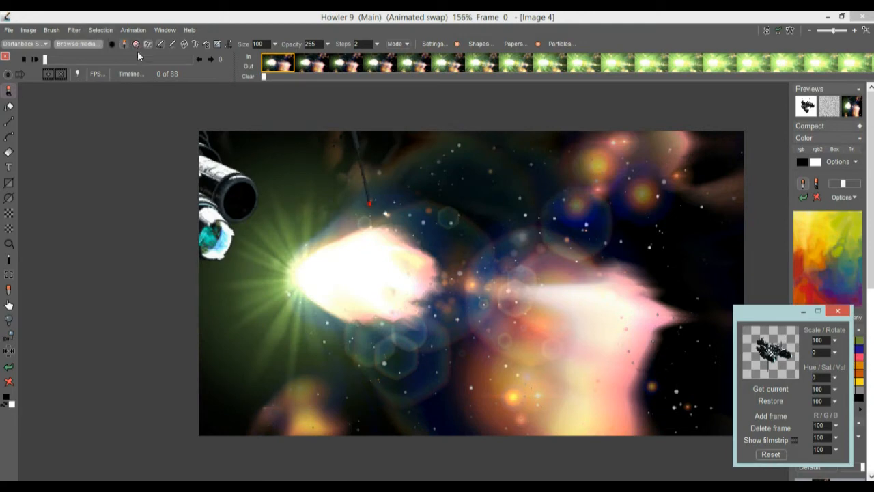
left_click_drag(761, 313, 90, 136)
left_click_drag(164, 176, 113, 180)
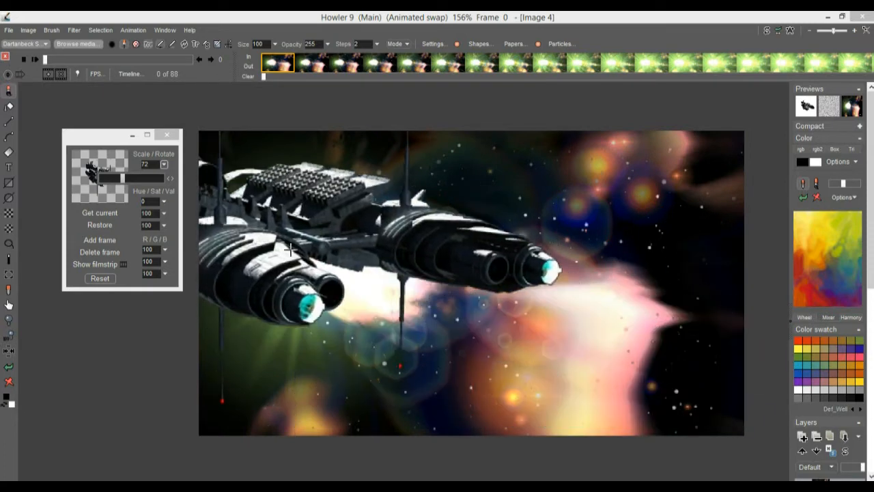
left_click(376, 45)
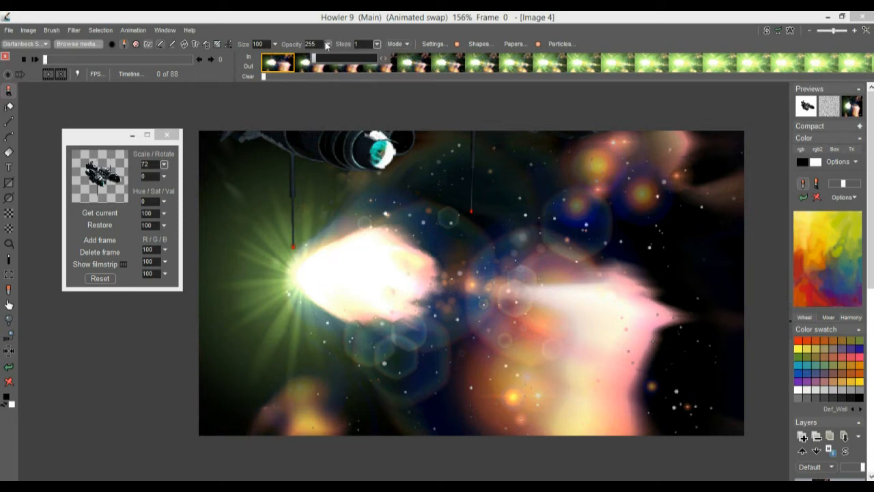
Paint a trial stroke with the scaled spaceship brush across the nebula frame and undo it.
mouse_move(367, 341)
left_mouse_down()
mouse_move(408, 372)
mouse_move(477, 320)
mouse_move(494, 332)
mouse_move(495, 317)
mouse_move(437, 333)
left_mouse_up()
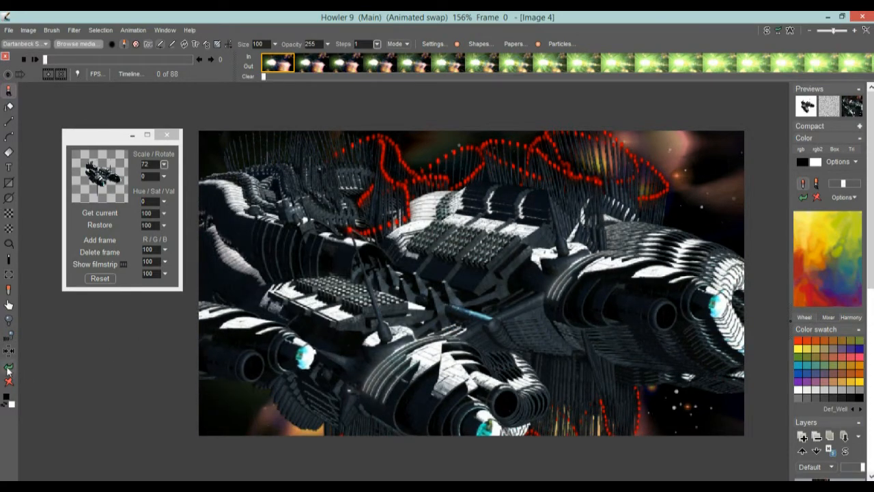
left_click(8, 372)
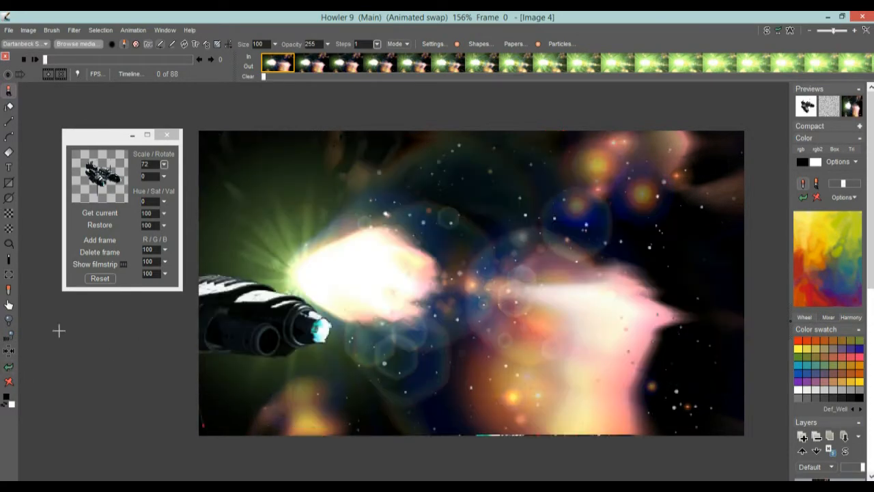
left_click(110, 137)
left_click(149, 43)
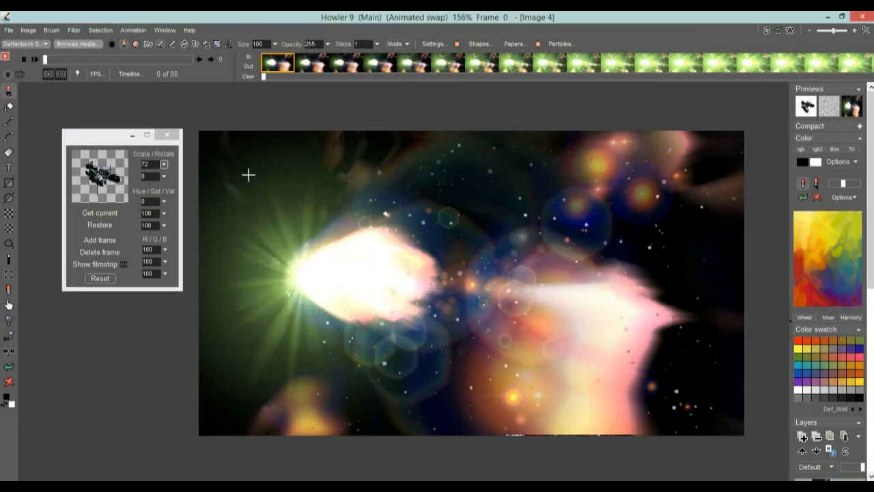
Set the playback rate to 30 fps (NTSC video), play the nebula animation and return to frame 0.
left_click_drag(61, 60, 205, 65)
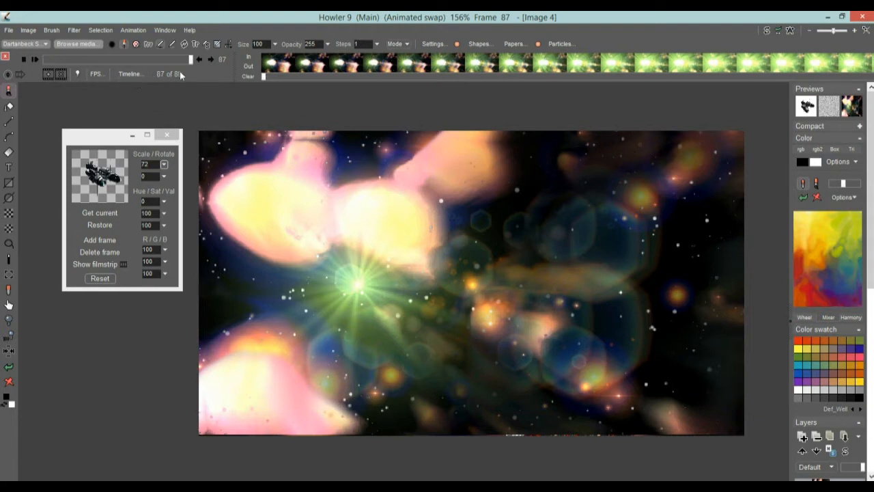
left_click(95, 74)
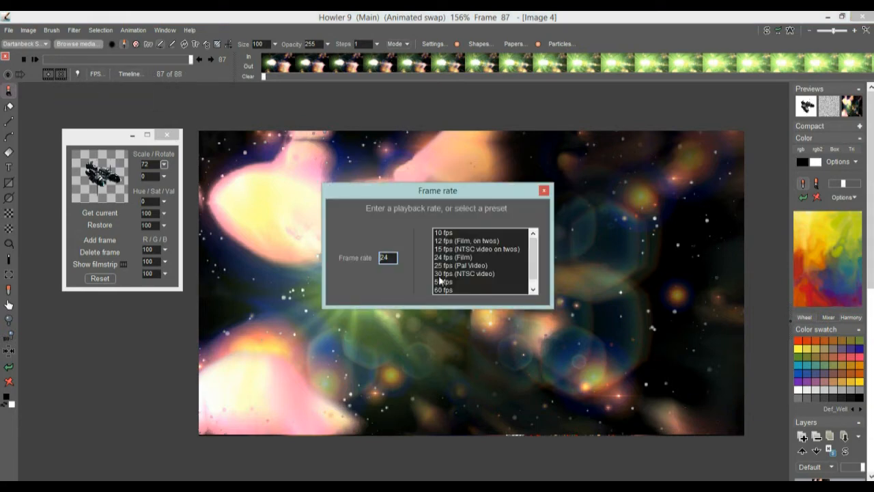
left_click(447, 273)
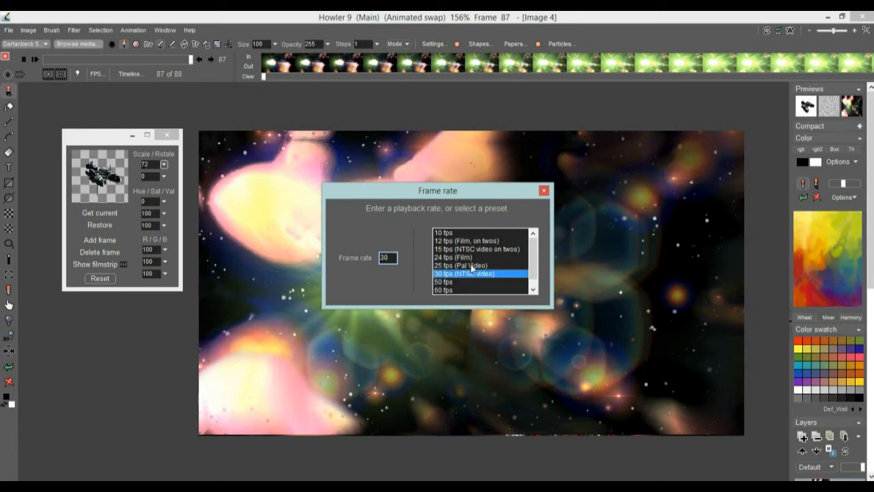
left_click(544, 190)
left_click(36, 60)
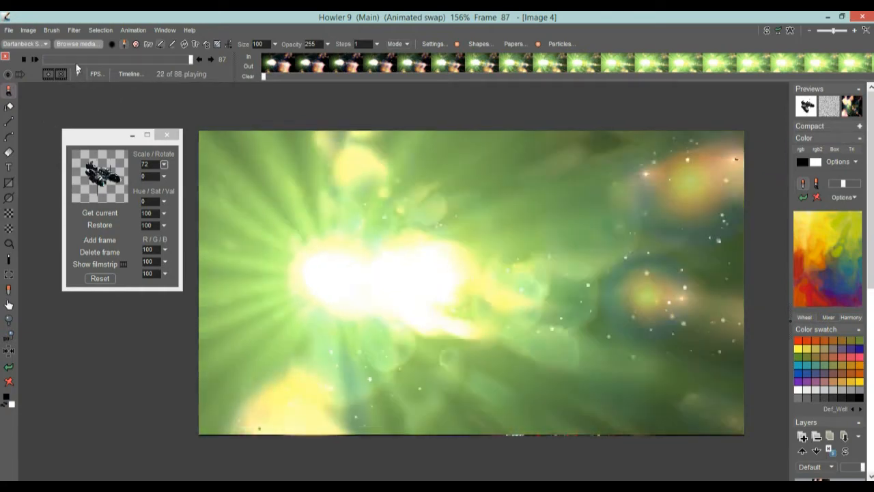
mouse_move(44, 59)
left_mouse_down()
mouse_move(140, 60)
mouse_move(44, 60)
left_mouse_up()
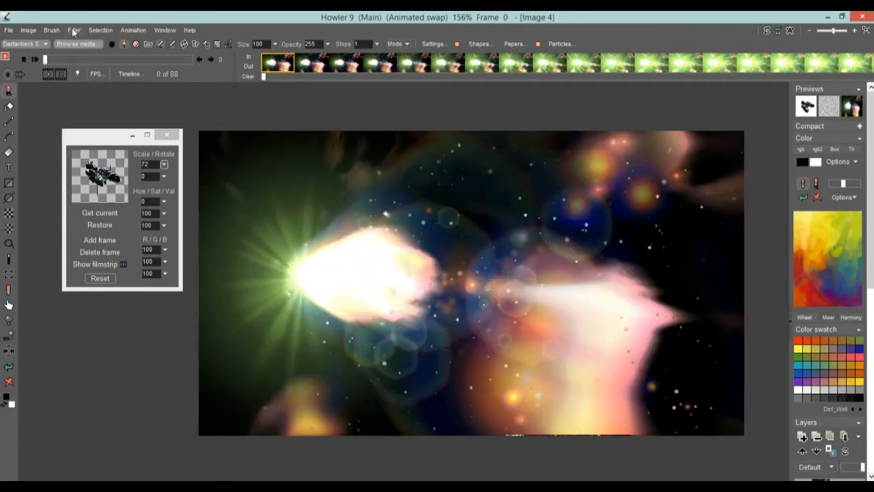
Dry-run the Motion prediction module on the animation, extrapolating frames with 3 tweens.
left_click(132, 31)
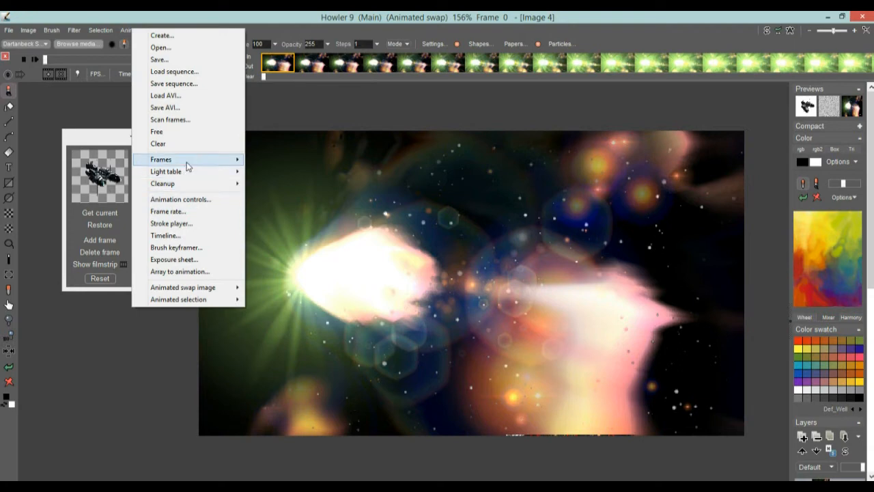
mouse_move(188, 166)
right_click(311, 62)
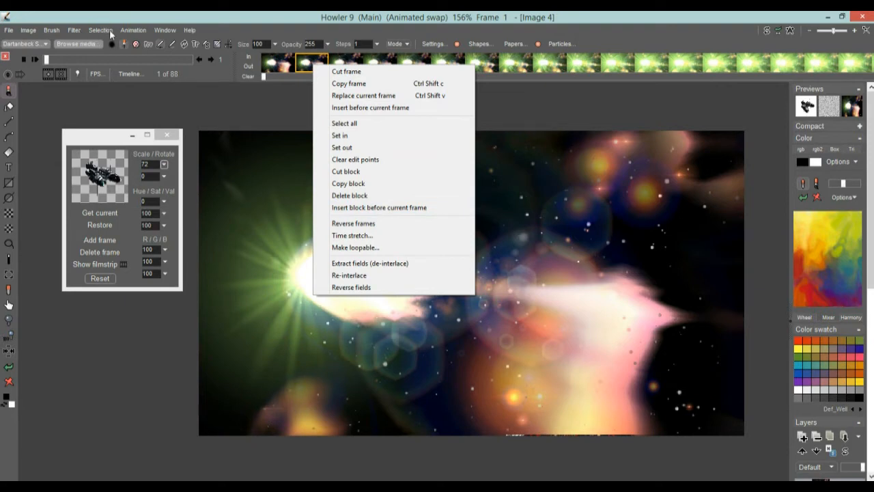
left_click(74, 30)
mouse_move(123, 207)
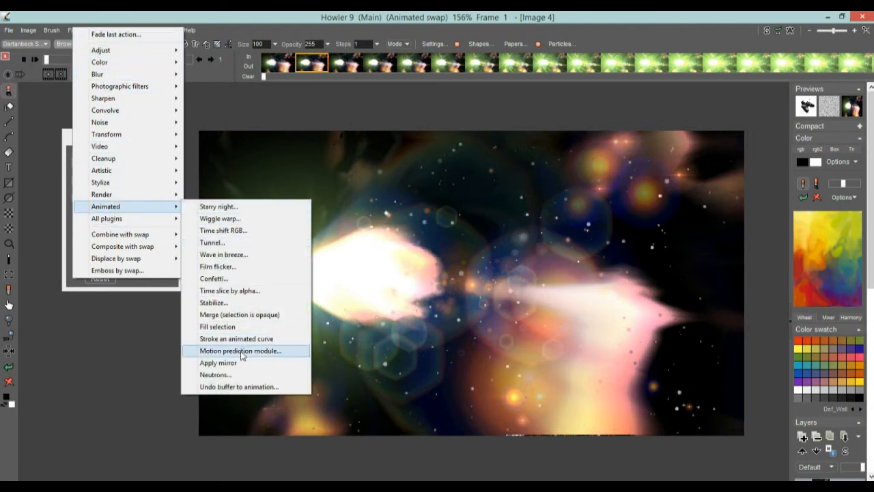
left_click(235, 348)
left_click_drag(393, 122, 82, 113)
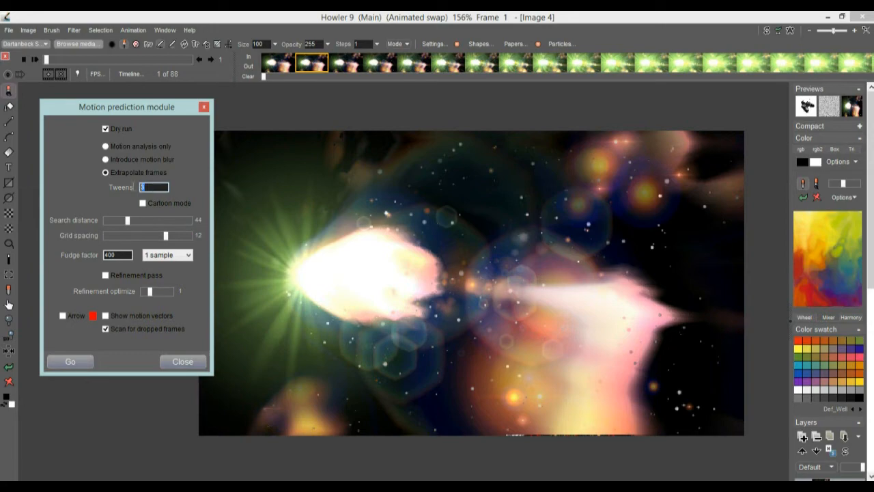
left_click(76, 360)
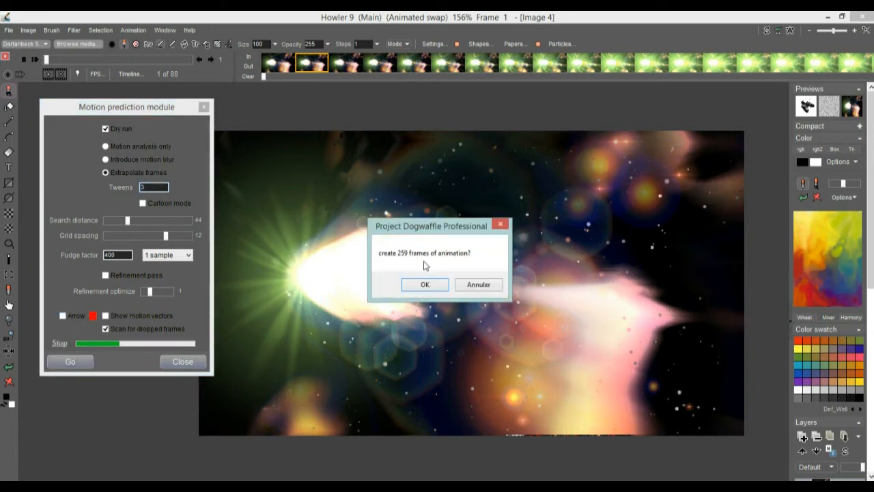
left_click(427, 287)
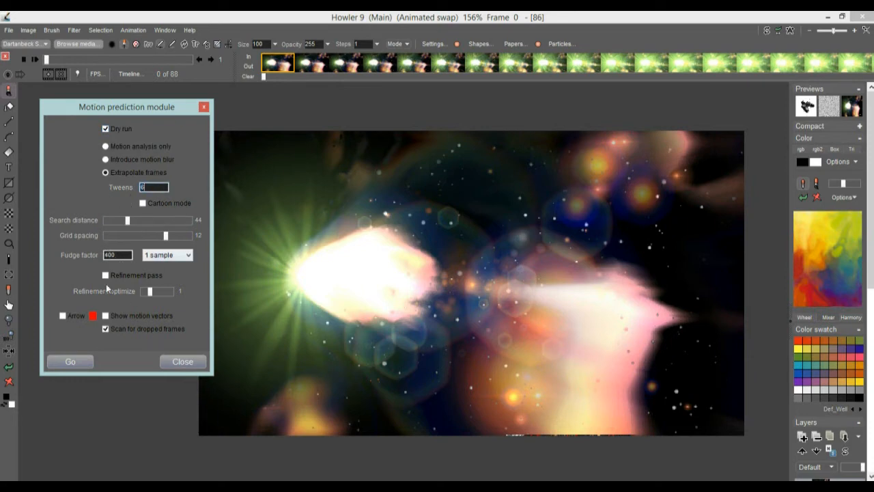
Repeat the motion prediction dry run with 6 tweens and a fudge factor of 33, and close the module.
double_click(107, 254)
type("33")
left_click(73, 361)
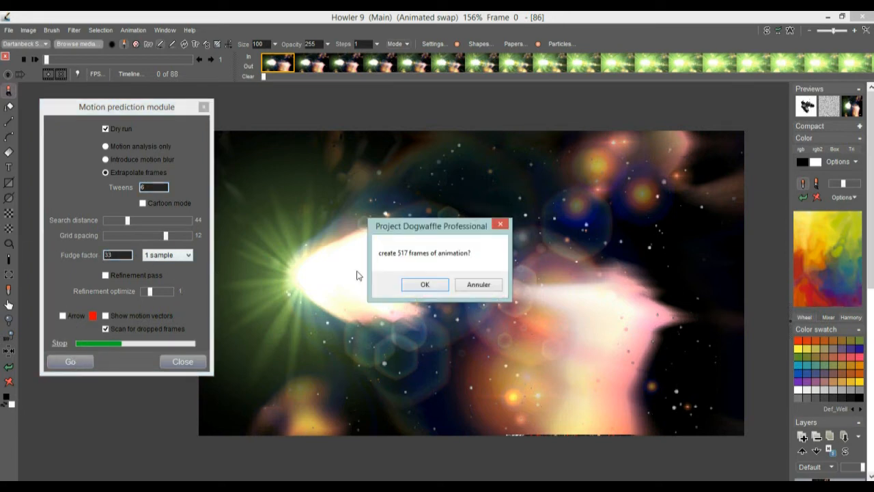
left_click(424, 284)
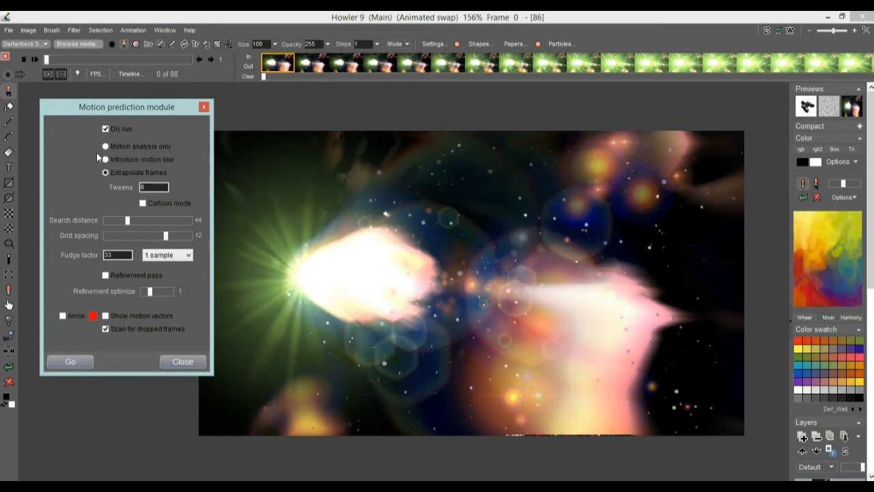
left_click(183, 362)
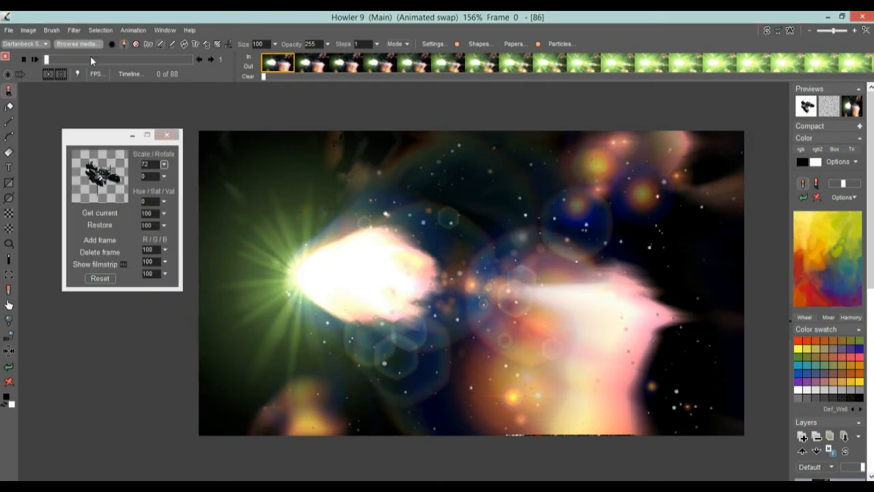
Time-stretch the animation to 400 frames with frame blending enabled.
right_click(280, 62)
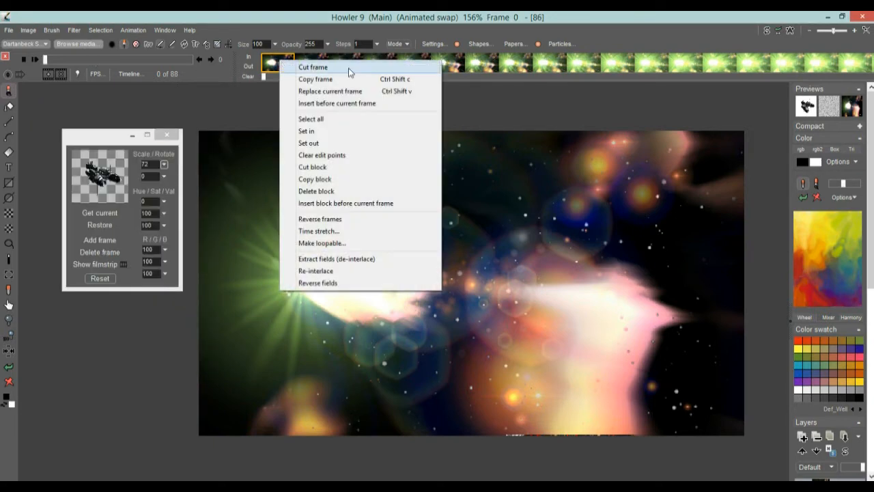
left_click(326, 233)
left_click_drag(413, 137, 96, 118)
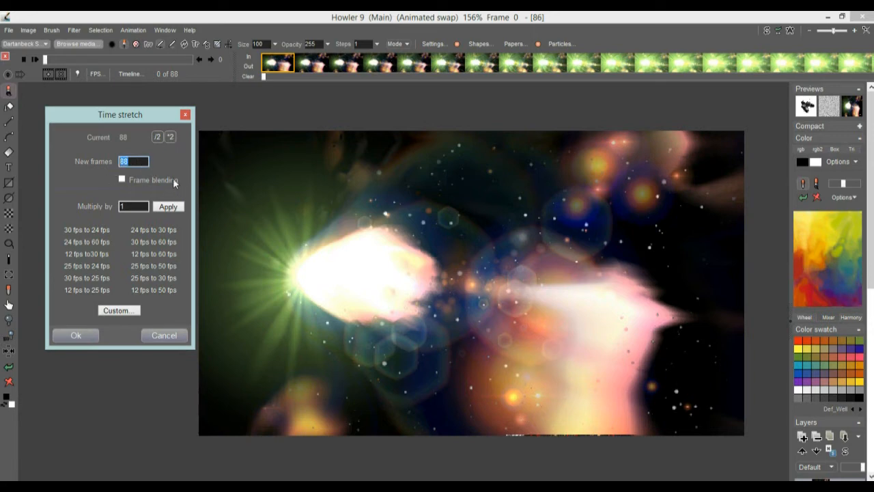
type("400")
left_click(82, 335)
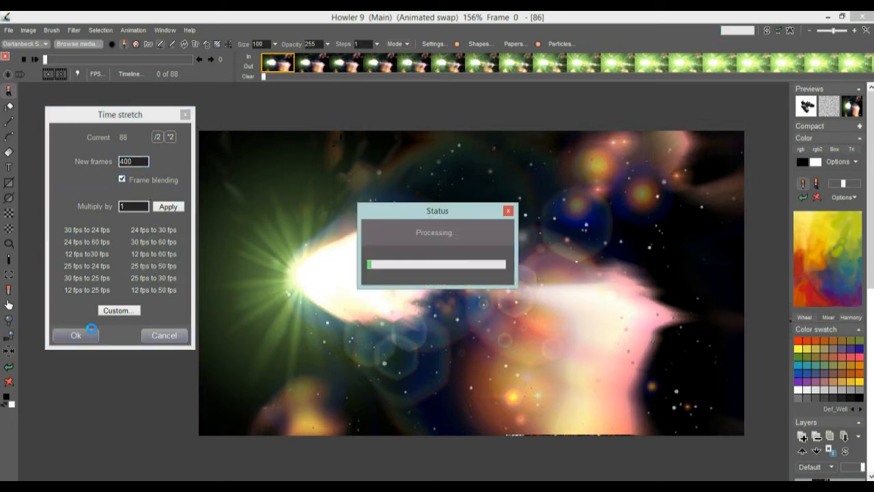
Play the time-stretched animation to review its motion and return to frame 0.
mouse_move(47, 59)
left_mouse_down()
mouse_move(197, 61)
mouse_move(44, 60)
left_mouse_up()
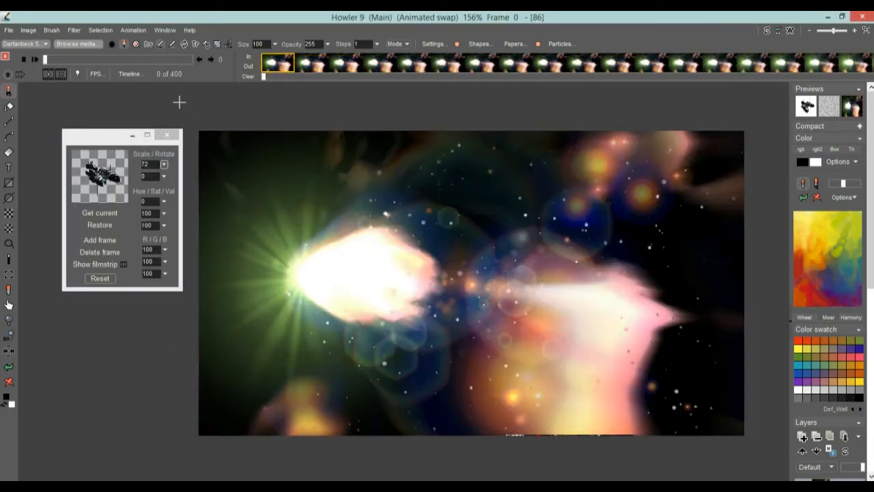
left_click_drag(101, 62, 45, 61)
left_click(37, 59)
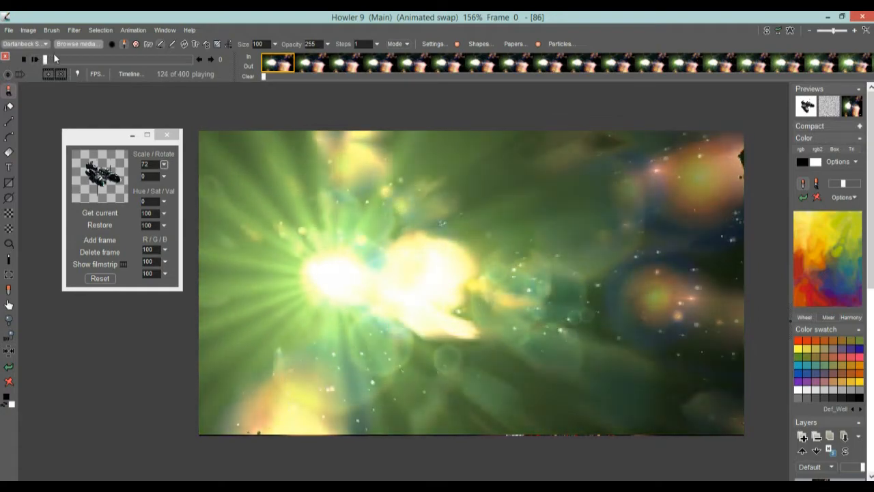
mouse_move(46, 60)
left_mouse_down()
mouse_move(130, 57)
mouse_move(41, 60)
left_mouse_up()
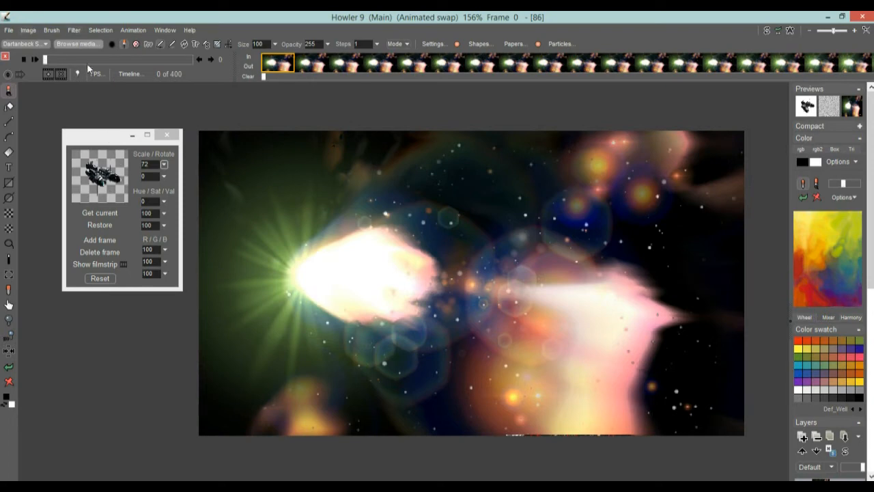
Apply the Day for night filter to the whole animation in the Timeline editor.
left_click(130, 74)
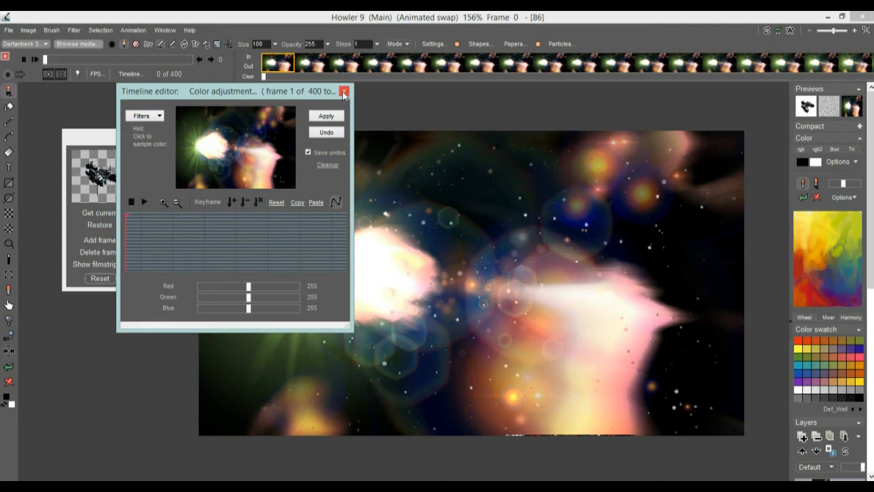
left_click(159, 117)
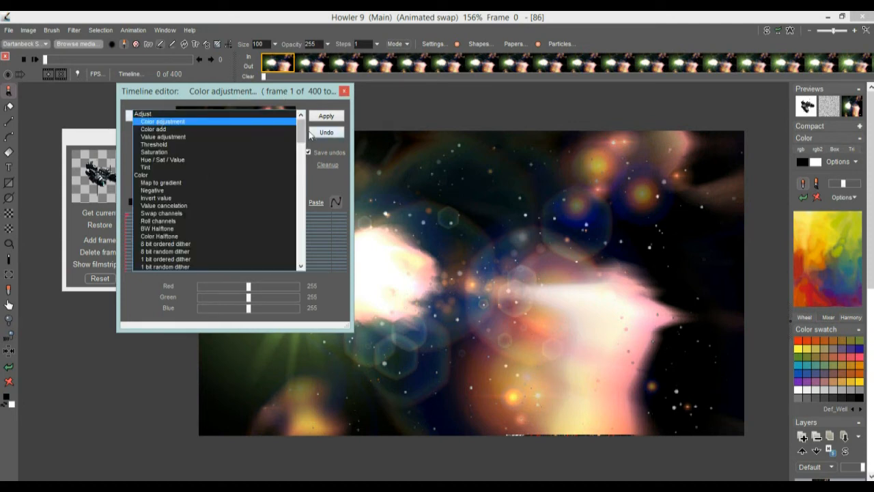
left_click_drag(299, 126, 294, 154)
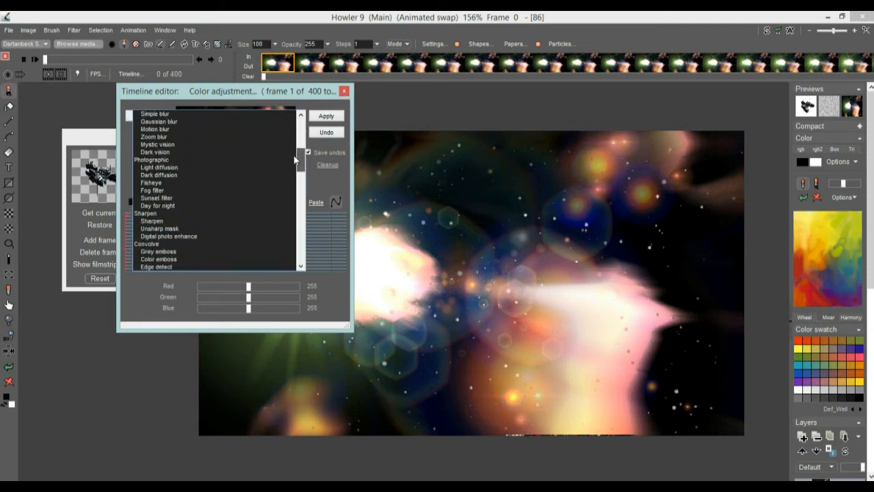
left_click(161, 206)
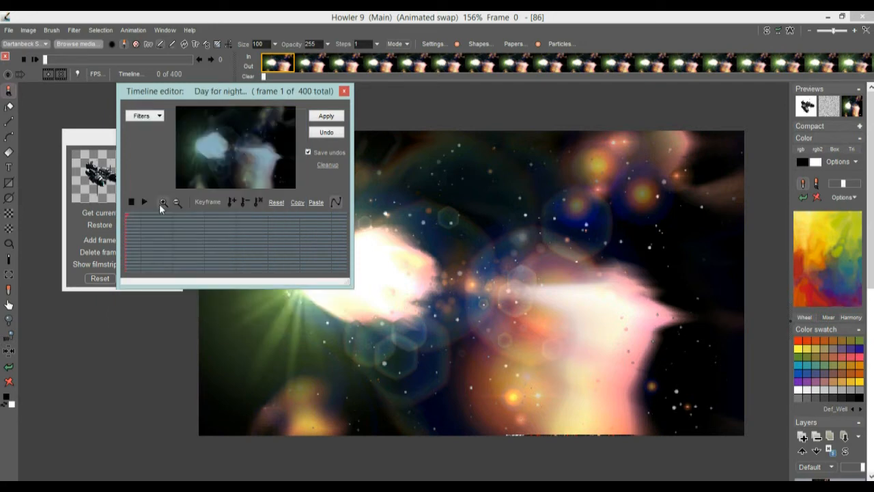
left_click(325, 117)
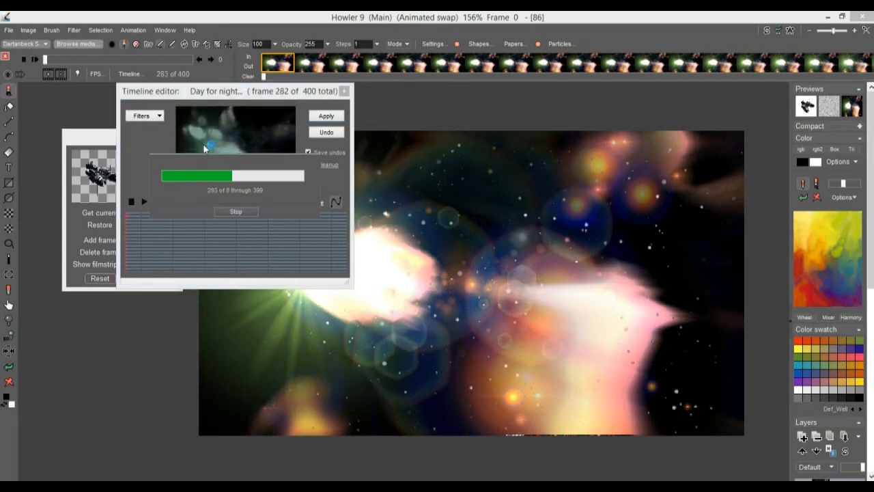
Preview the filtered animation around frame 91 and undo the Day for night filter.
left_click_drag(244, 95, 157, 100)
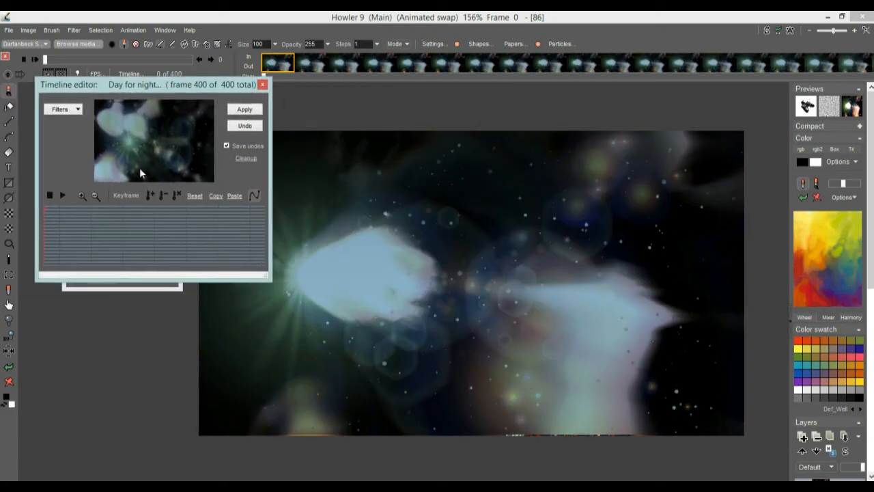
left_click_drag(75, 245, 93, 228)
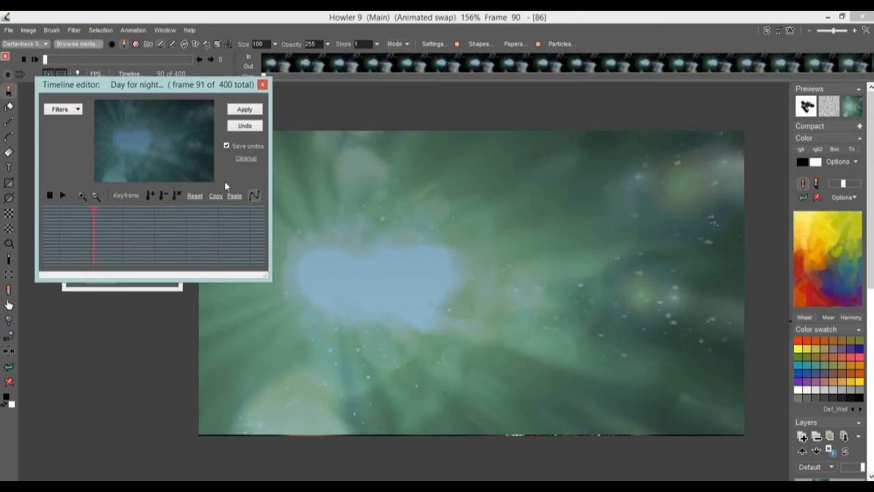
left_click_drag(228, 85, 219, 257)
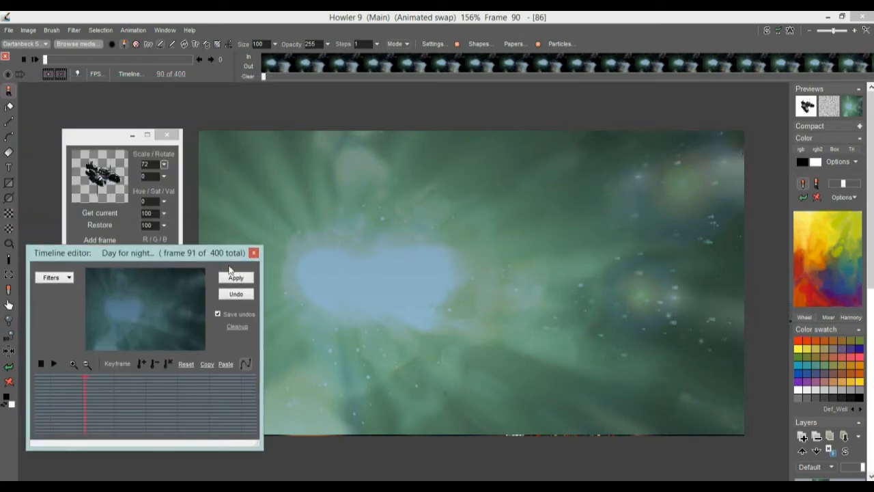
left_click(248, 296)
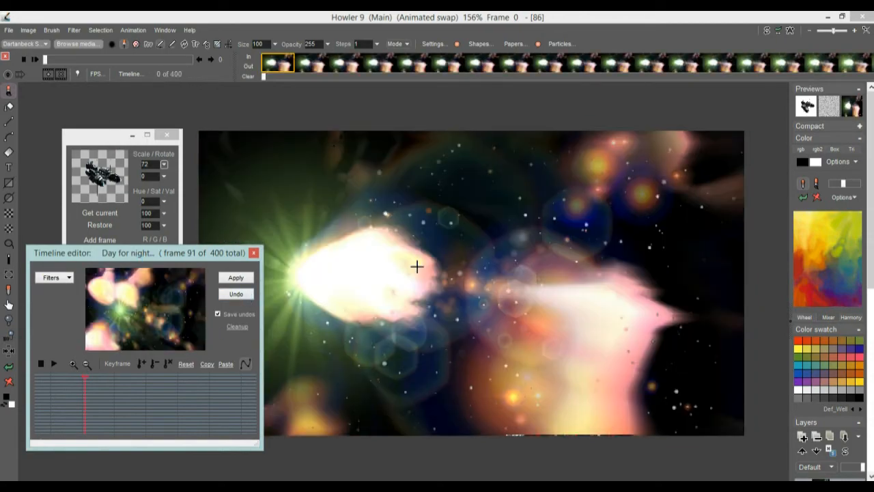
Apply the Soft contrast improvement filter to all frames, with slightly lower softness, higher exposure and a reduced level.
left_click(73, 30)
mouse_move(99, 66)
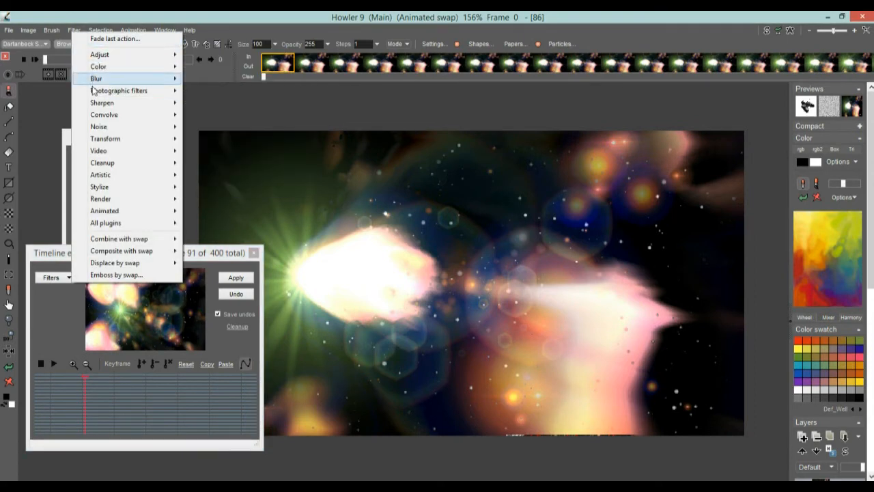
mouse_move(163, 94)
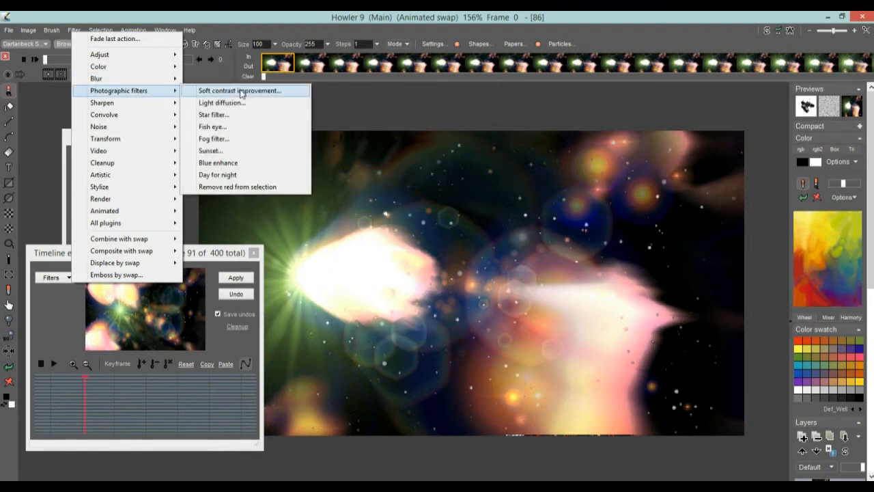
left_click(242, 90)
left_click_drag(412, 203, 137, 132)
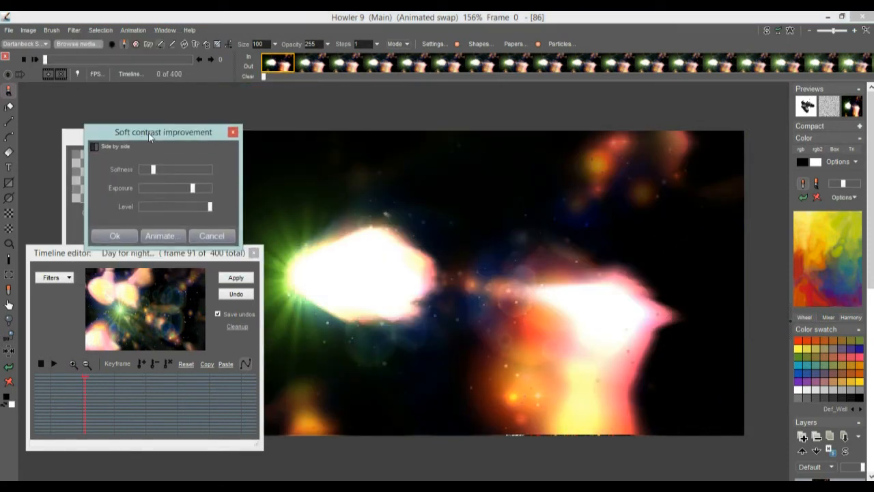
left_click_drag(153, 170, 204, 187)
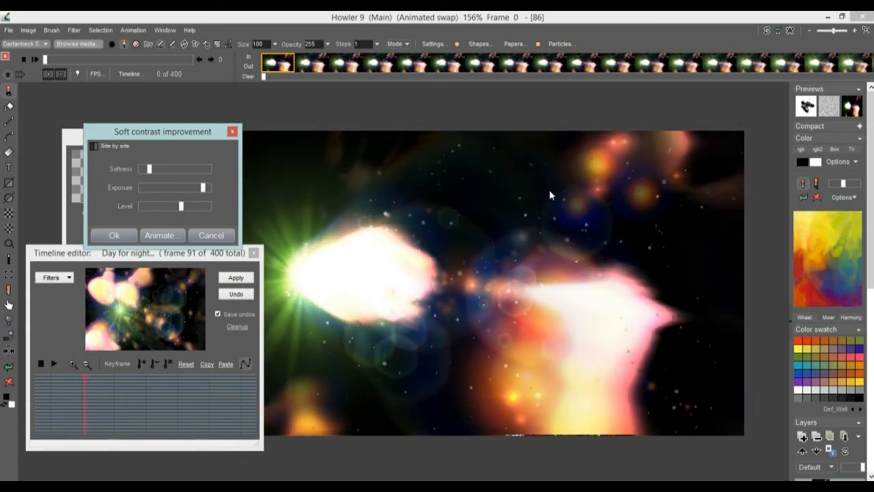
left_click_drag(153, 132, 177, 84)
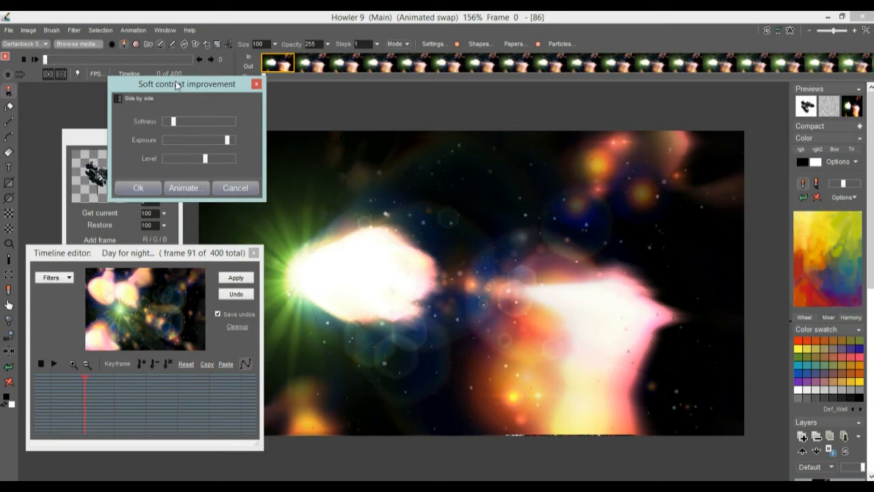
left_click(195, 191)
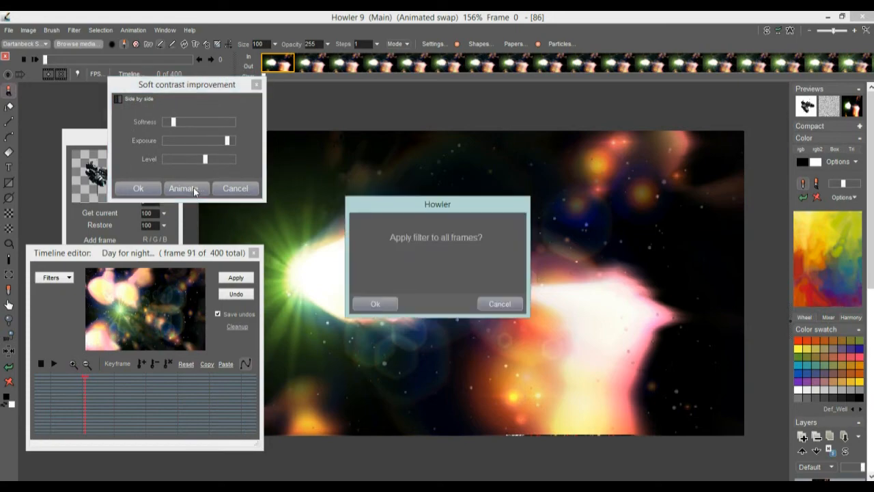
left_click(386, 304)
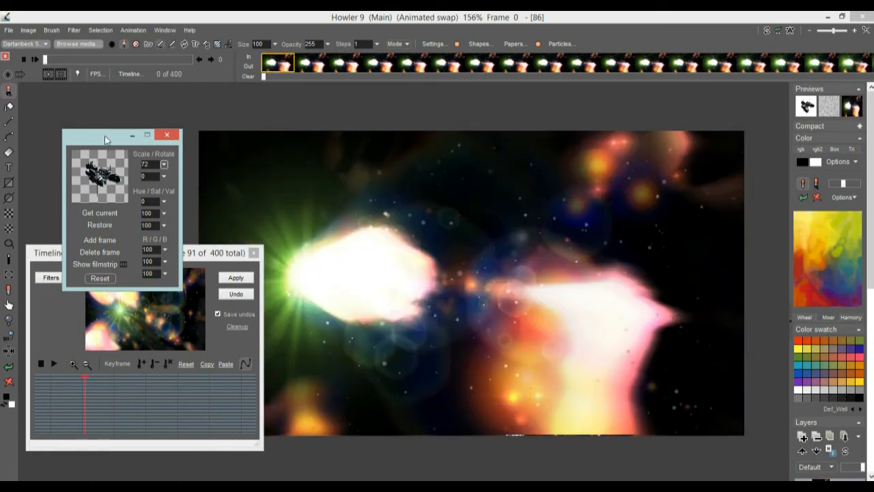
Rearrange the floating windows and choose the Transform filter in the Timeline editor.
left_click_drag(106, 139, 65, 98)
mouse_move(182, 251)
left_mouse_down()
mouse_move(187, 195)
mouse_move(183, 256)
left_mouse_up()
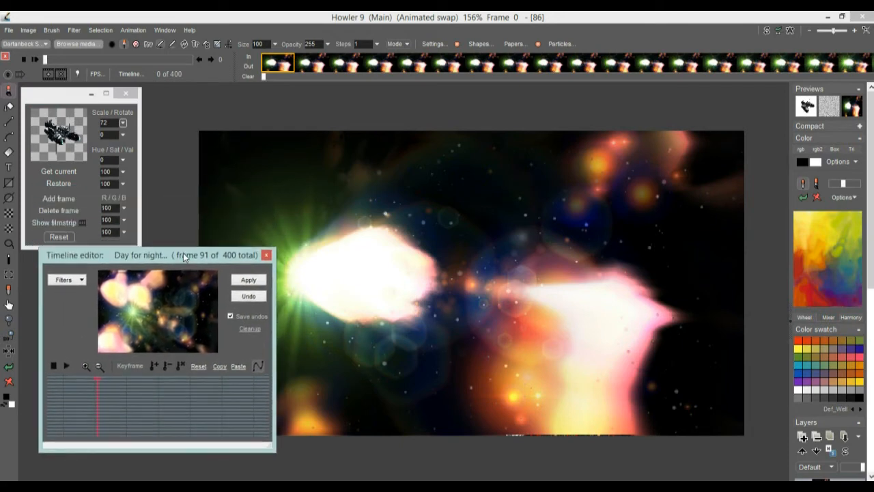
left_click(77, 280)
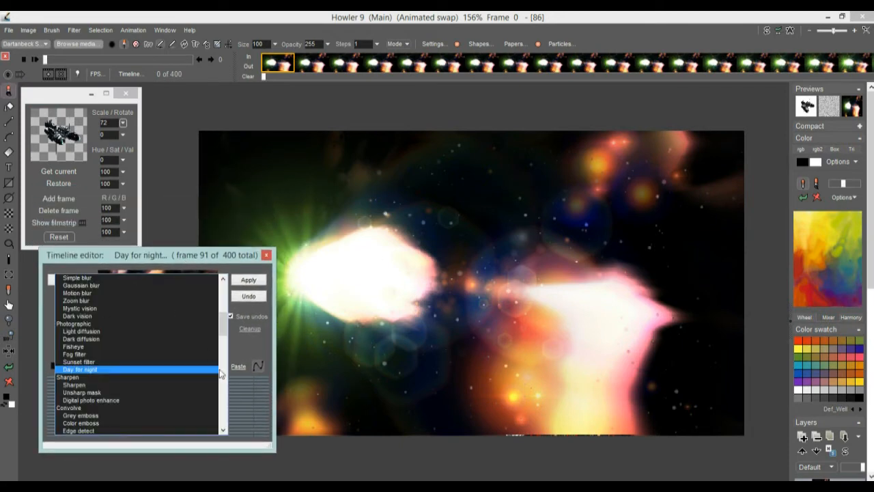
left_click_drag(224, 325, 225, 295)
scroll(125, 328, "down", 12)
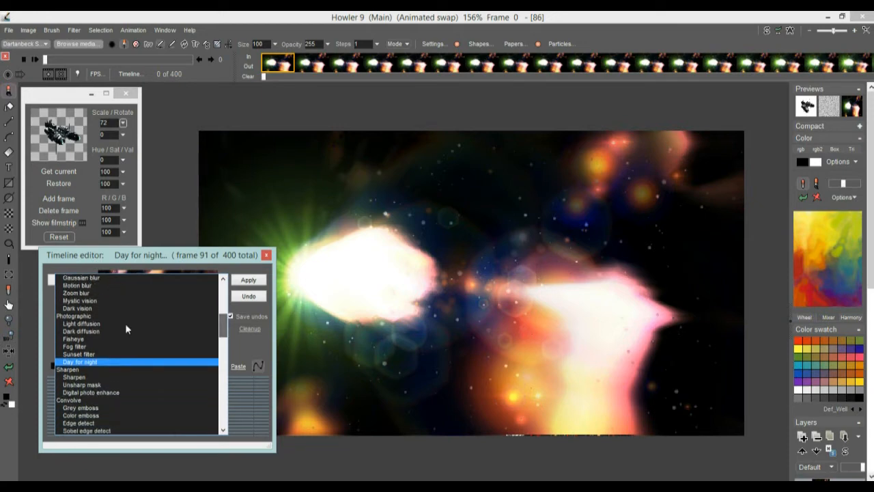
left_click_drag(227, 327, 225, 355)
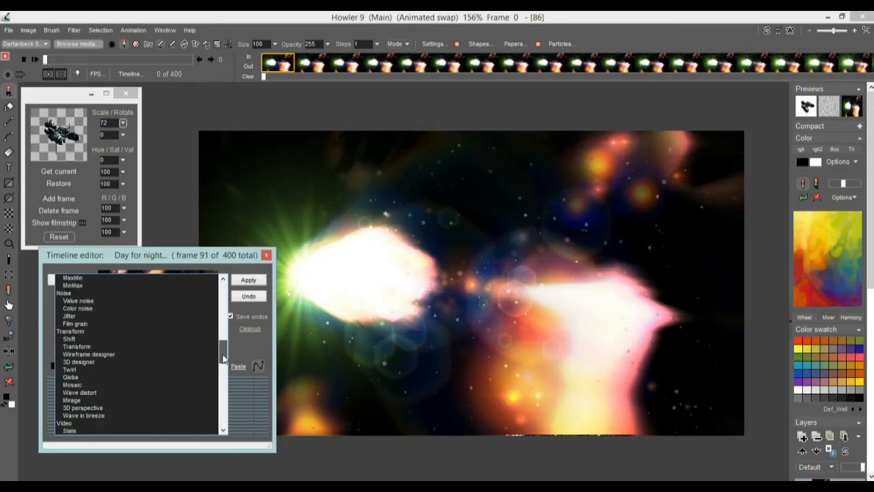
left_click(77, 347)
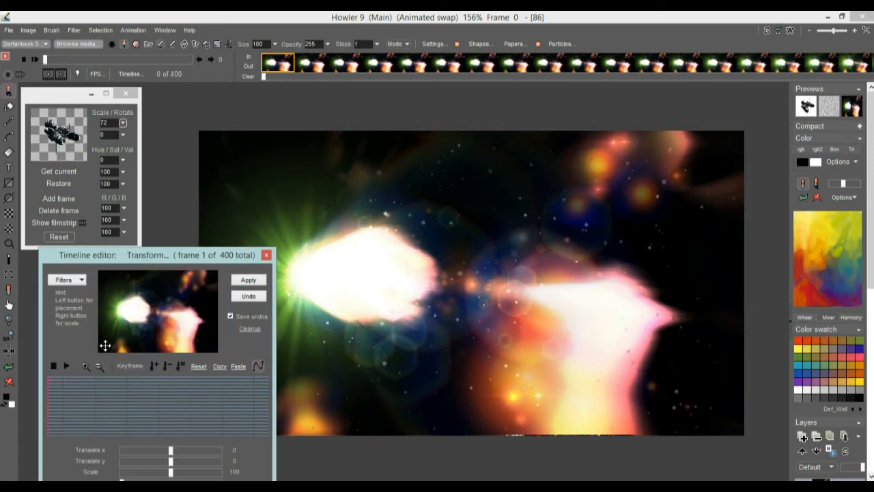
left_click_drag(157, 318, 166, 430)
left_click_drag(137, 255, 142, 189)
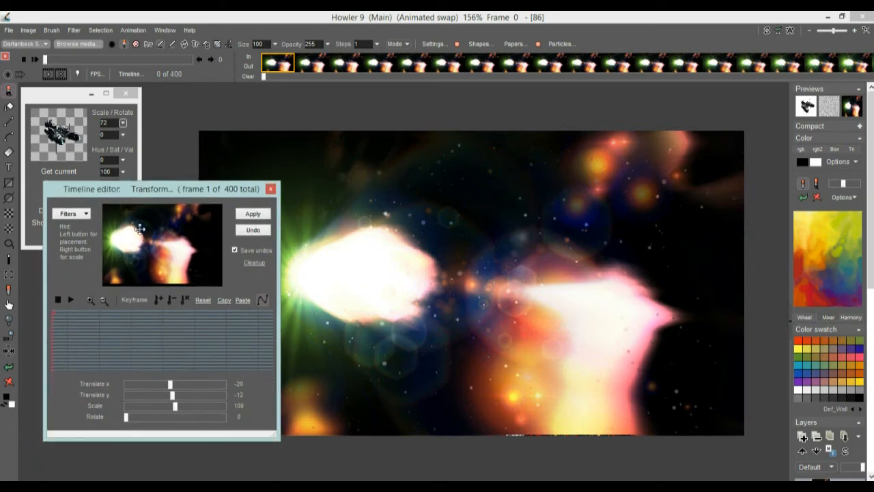
left_click_drag(181, 408, 174, 407)
left_click_drag(155, 247, 113, 237)
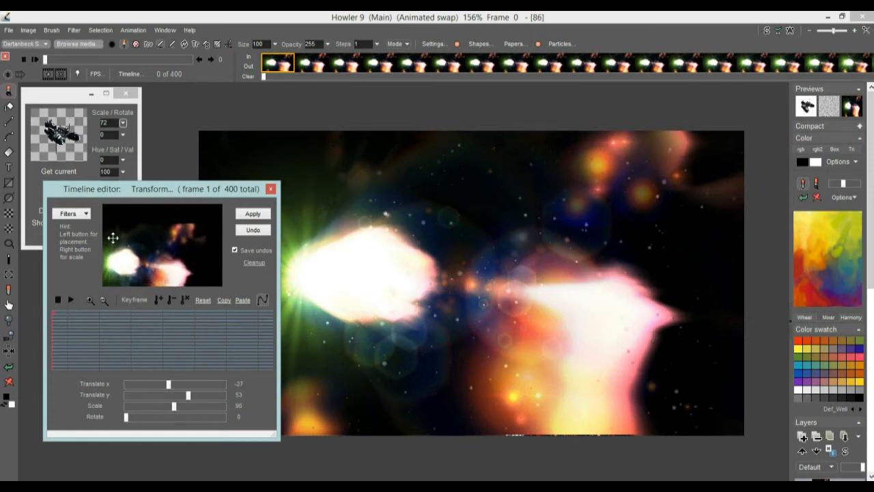
mouse_move(167, 245)
left_mouse_down()
mouse_move(188, 229)
mouse_move(166, 237)
left_mouse_up()
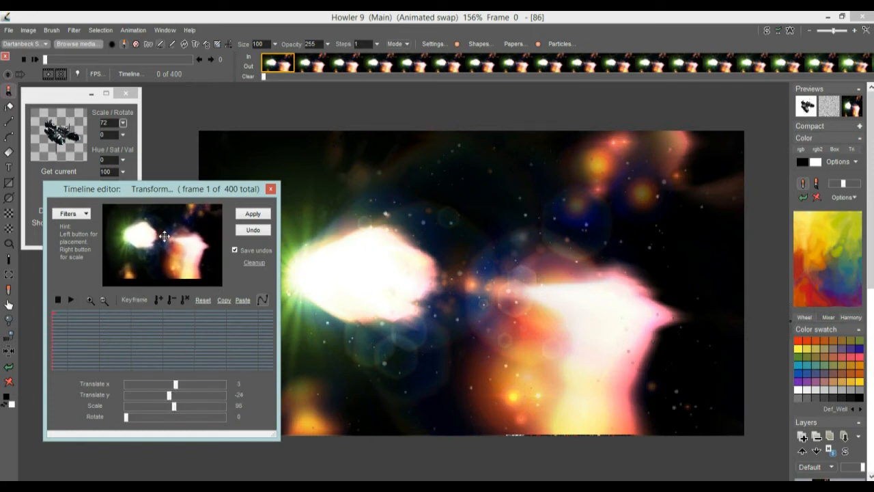
left_click(203, 301)
Add a Transform keyframe at frame 1 with default values and another at frame 201 with scale 138.
left_click_drag(109, 336, 47, 326)
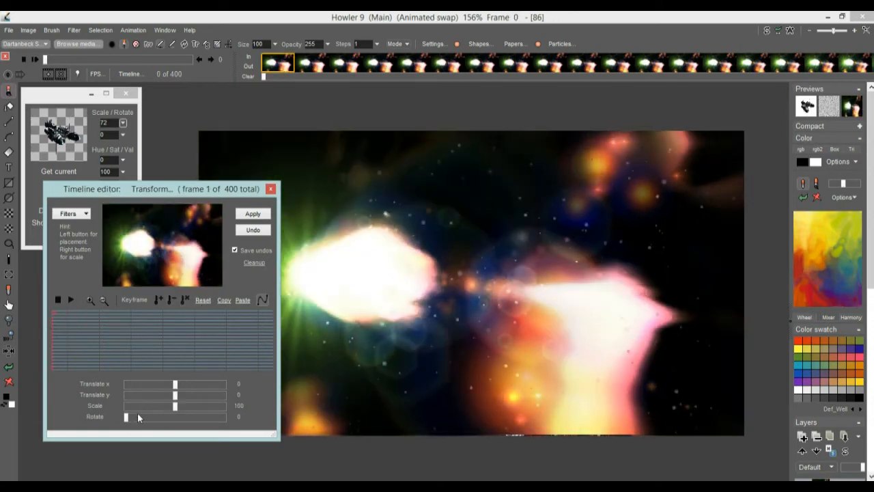
left_click(159, 299)
left_click_drag(139, 346, 166, 337)
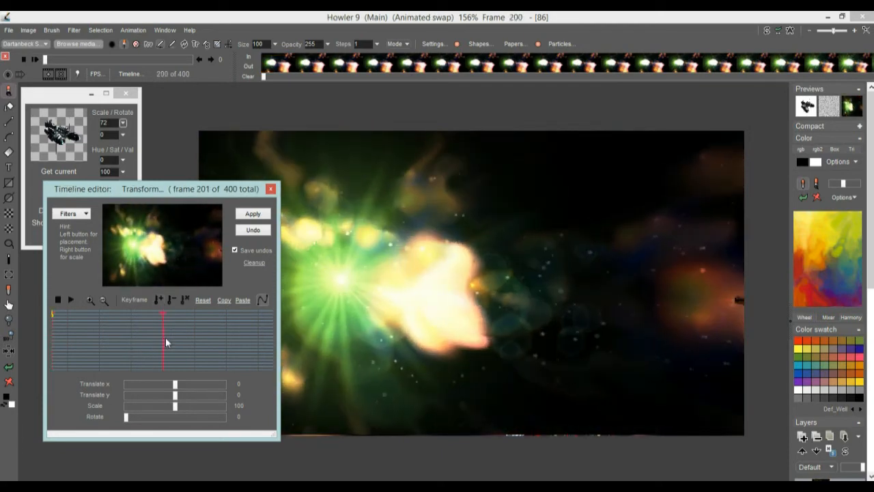
left_click_drag(180, 406, 194, 406)
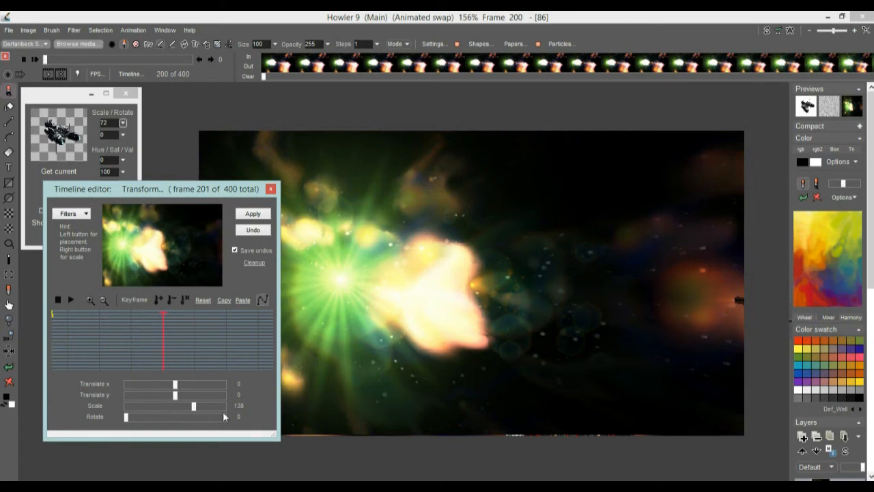
left_click(161, 299)
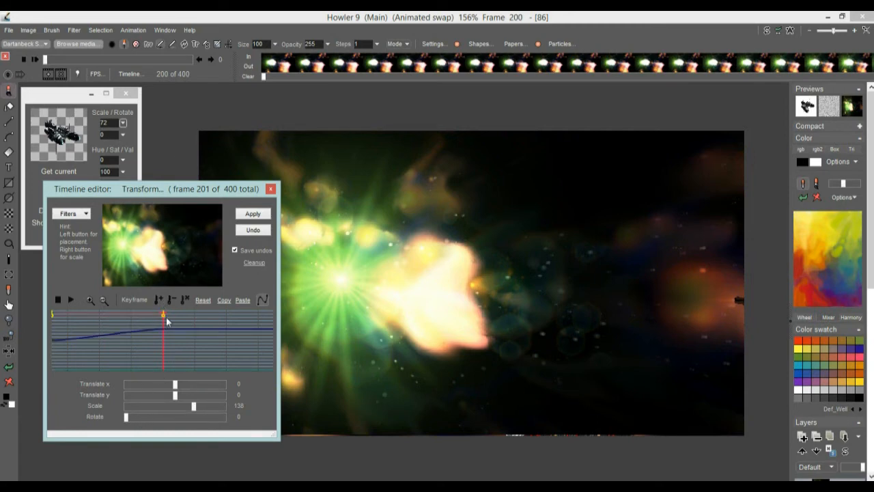
Keyframe frame 397 with Translate x 6, Translate y -7 and no rotation, apply the Transform to the animation and close the Timeline editor.
left_click_drag(220, 364, 283, 354)
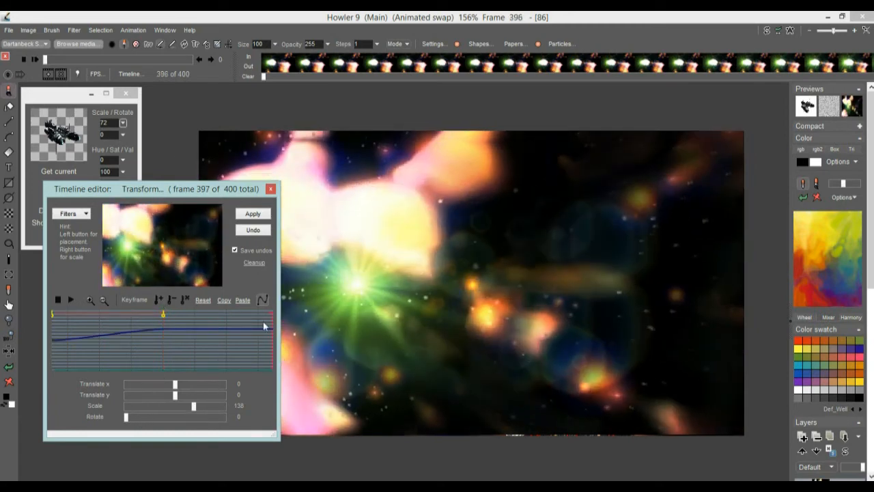
mouse_move(152, 251)
left_mouse_down()
mouse_move(100, 250)
mouse_move(149, 249)
left_mouse_up()
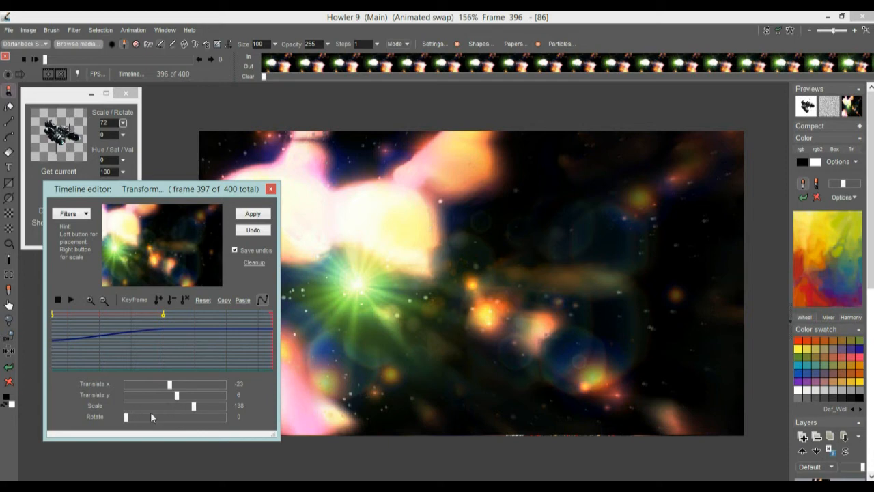
left_click_drag(126, 419, 129, 419)
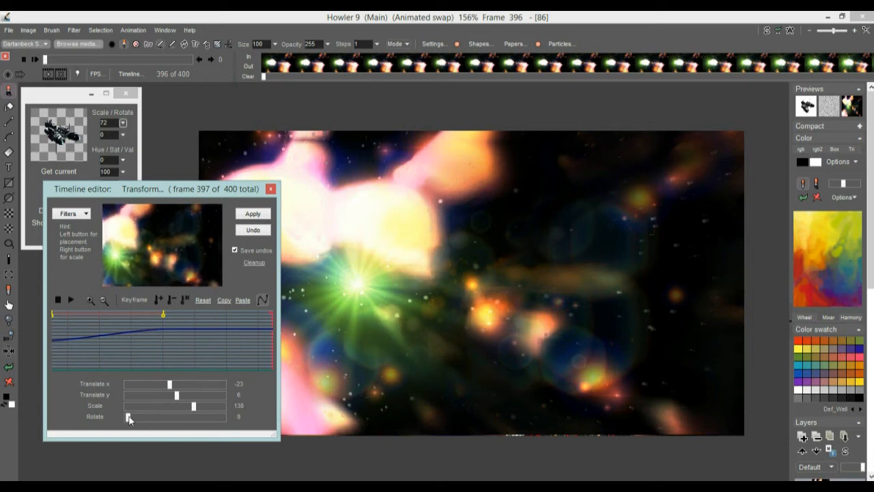
left_click_drag(145, 255, 167, 243)
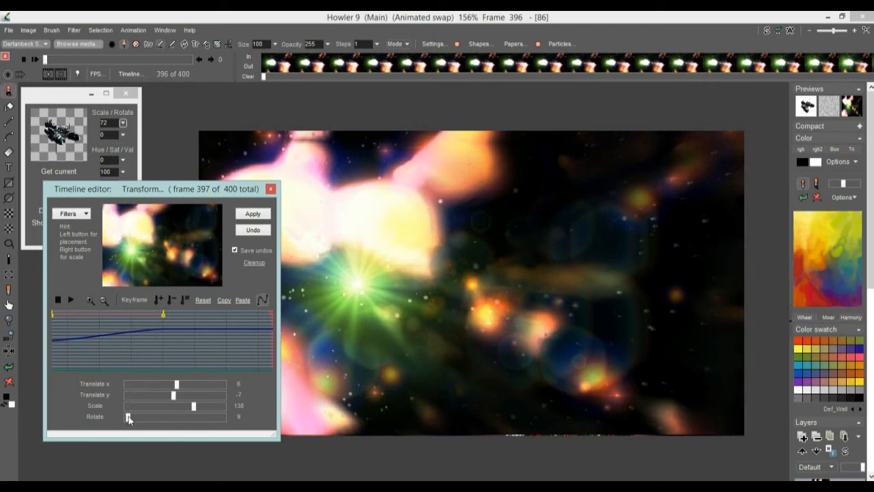
left_click_drag(129, 419, 123, 422)
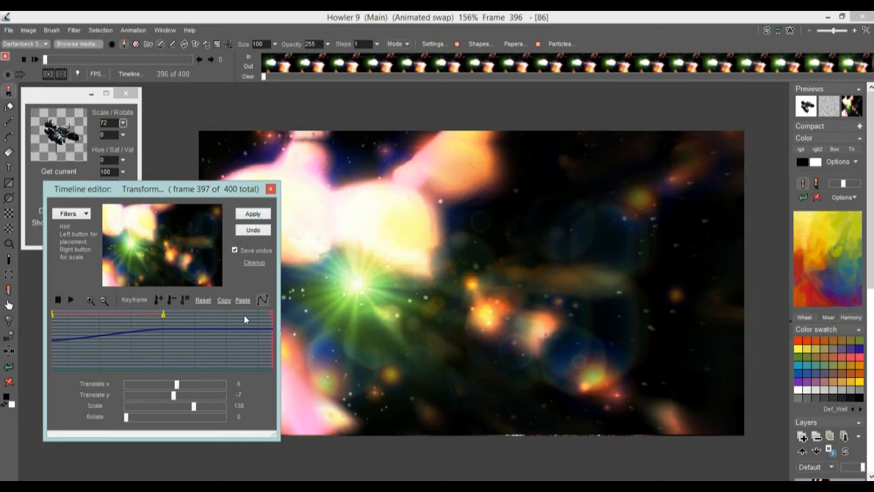
left_click(240, 213)
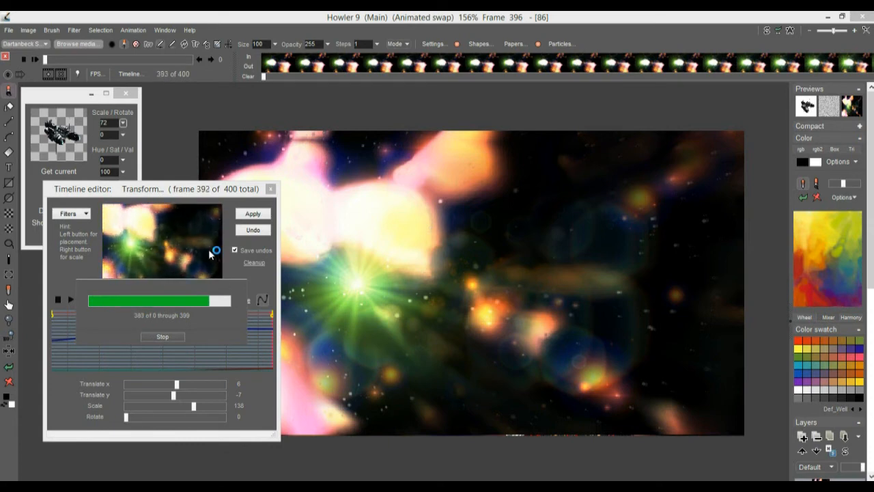
left_click(271, 189)
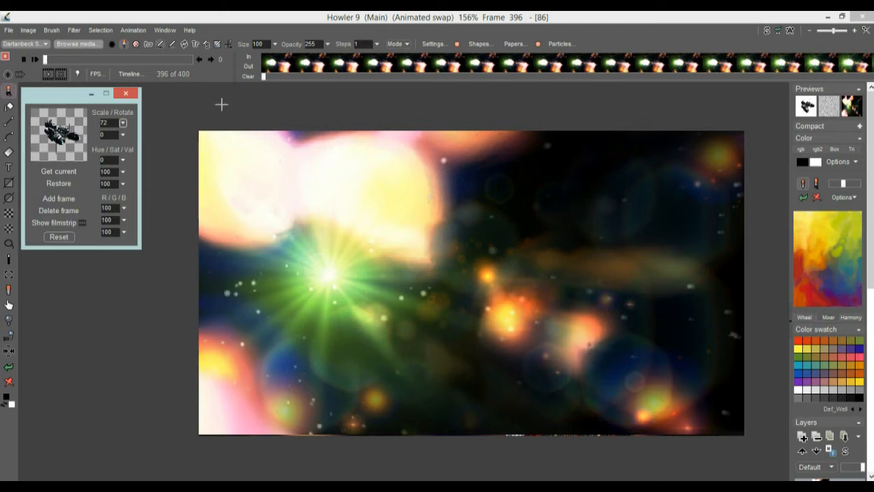
Save the animation as flares4-400.dwa in the fromDartanbeck - STARSHIP folder.
left_click(133, 30)
left_click(160, 61)
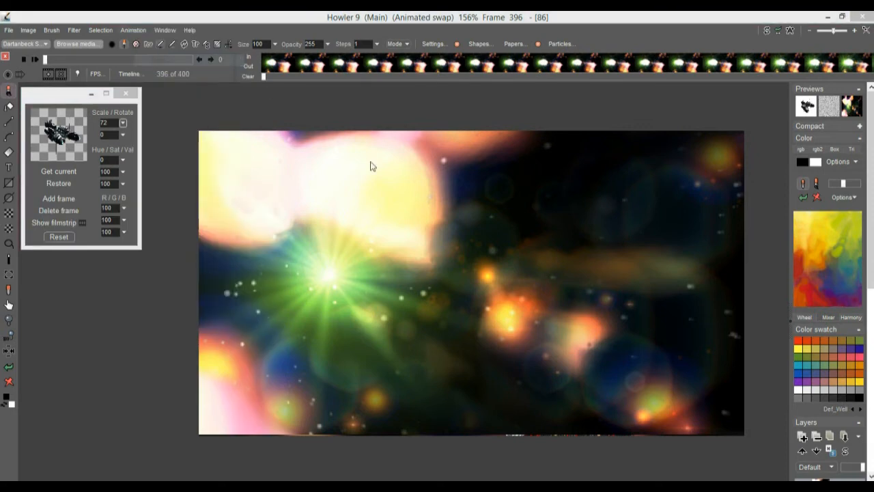
left_click(604, 213)
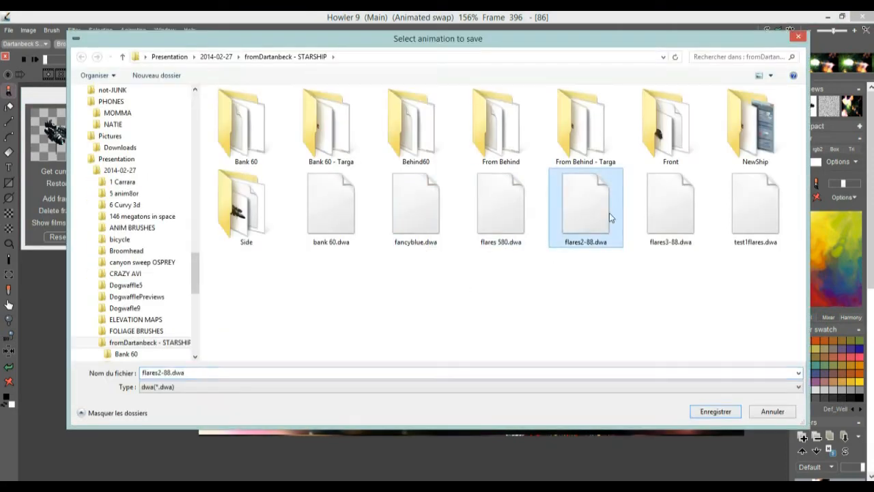
left_click(683, 225)
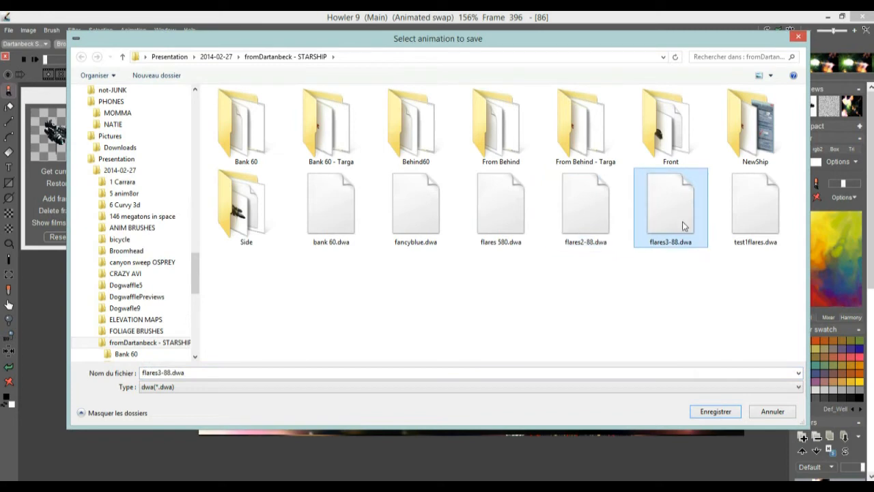
left_click(197, 375)
left_click(167, 372)
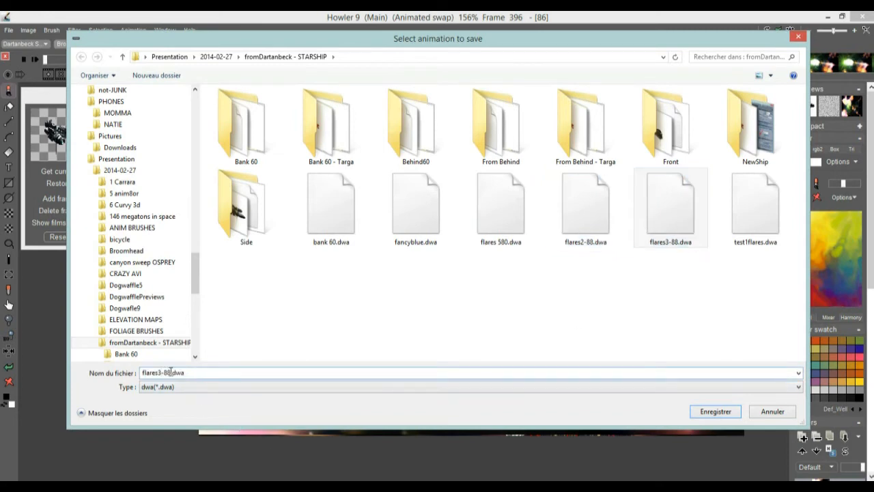
key("BackSpace")
type("4")
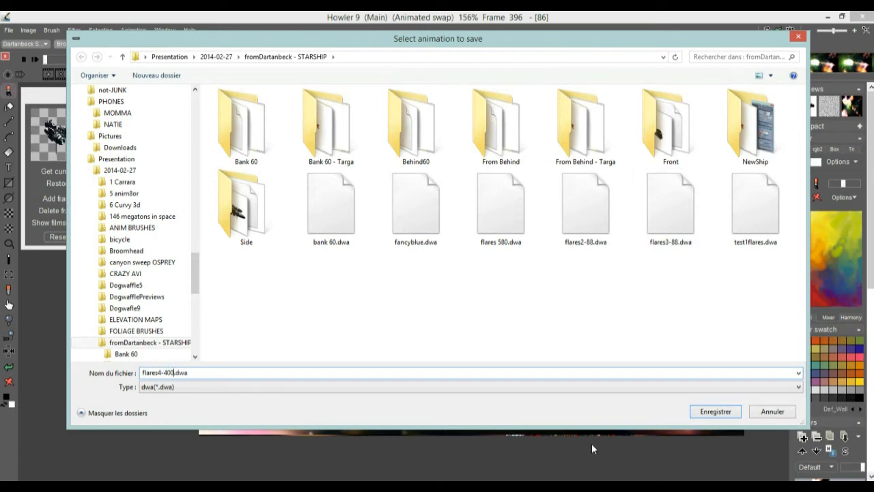
left_click(715, 411)
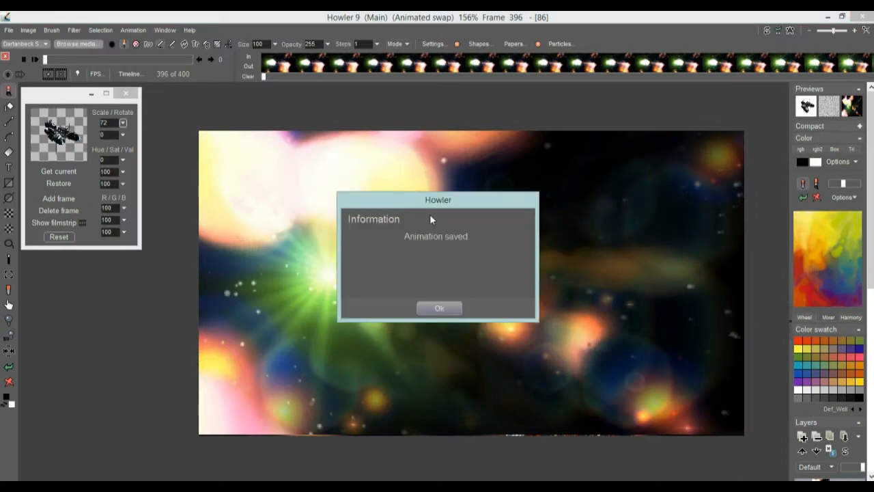
left_click(440, 308)
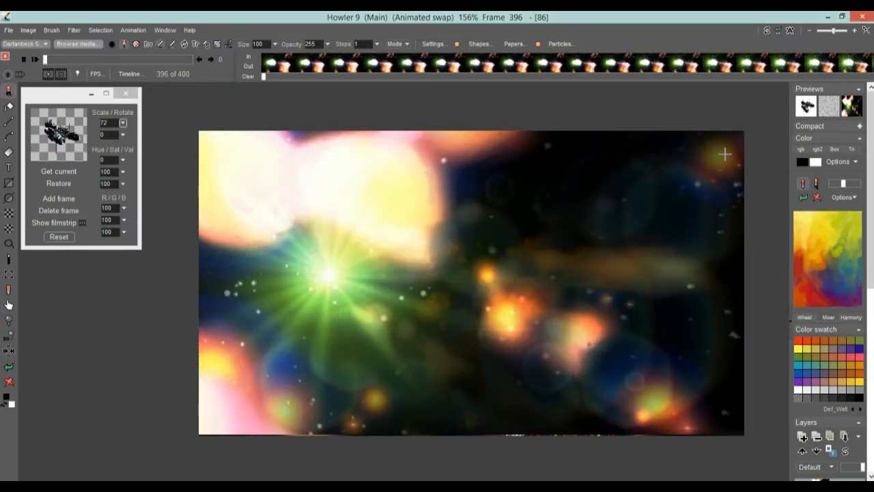
Turn off the animated swap image for the starfield animation.
left_click(858, 108)
left_click(856, 109)
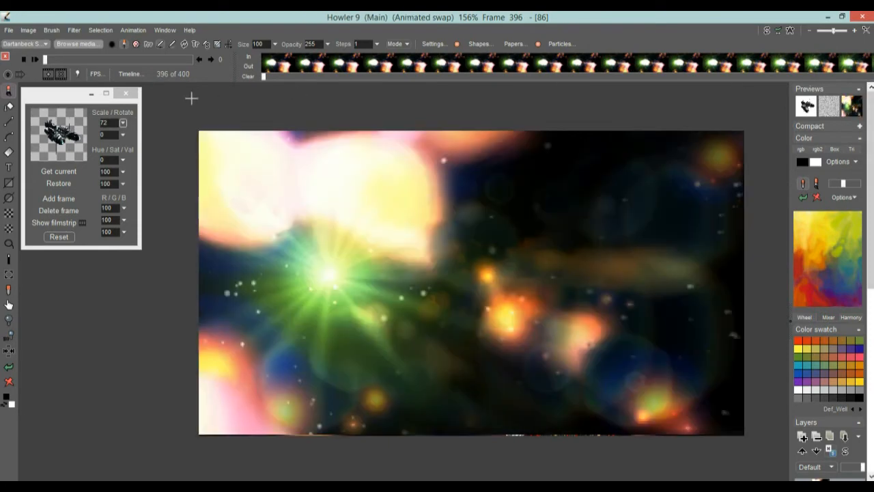
left_click(134, 31)
mouse_move(204, 294)
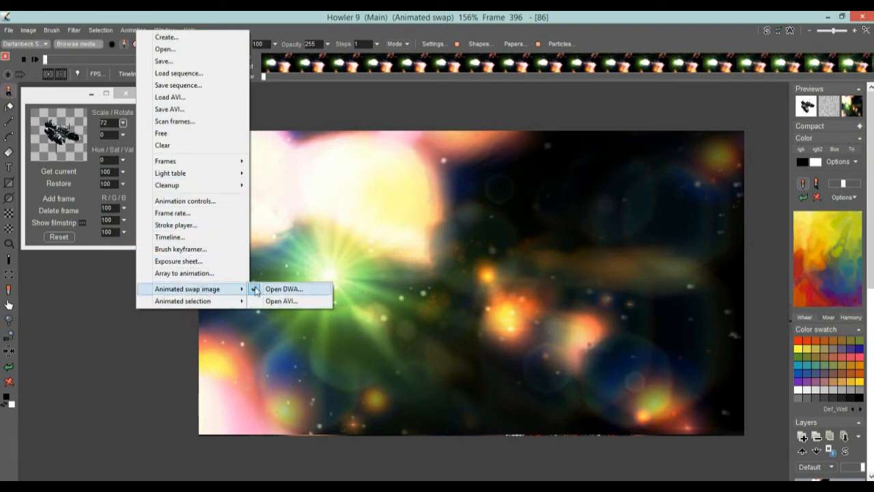
left_click(255, 290)
From frame 34, paint the starship brush with Steps 6 along a diagonal from beyond the canvas's lower-right corner to its upper-left area.
mouse_move(45, 60)
left_mouse_down()
mouse_move(186, 60)
mouse_move(41, 60)
mouse_move(153, 63)
mouse_move(58, 61)
left_mouse_up()
left_click(69, 123)
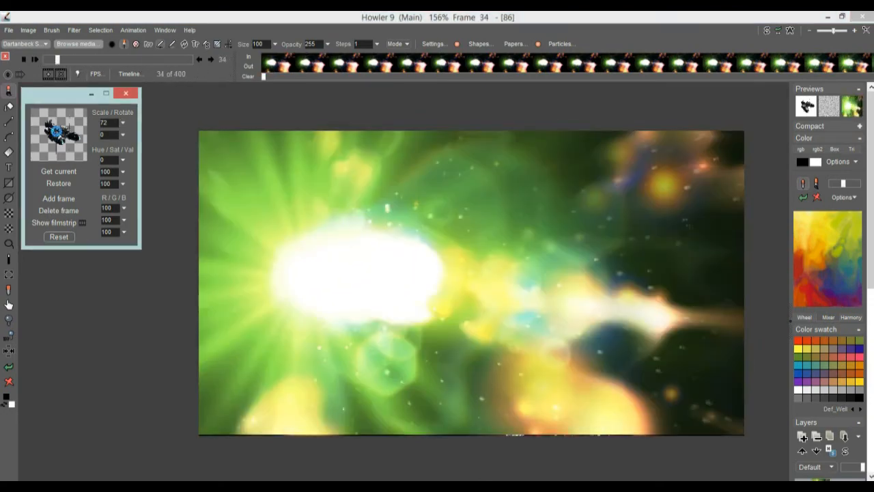
left_click(149, 45)
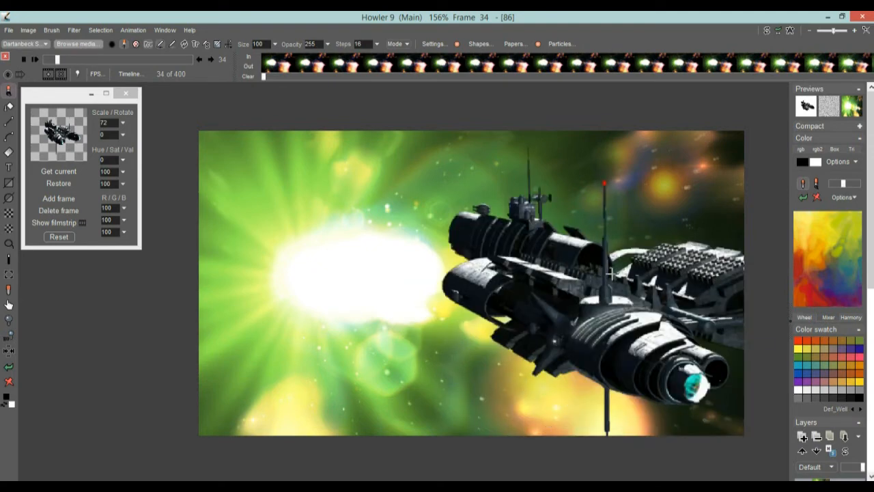
left_click(377, 45)
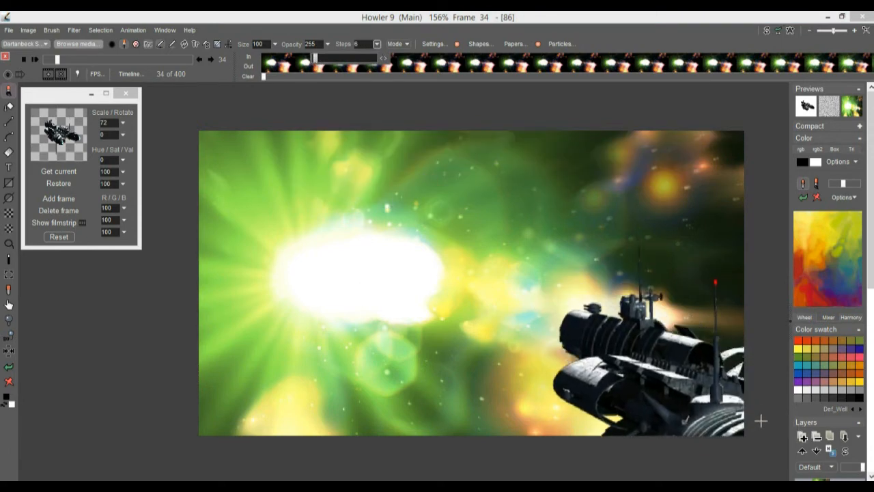
mouse_move(764, 437)
left_mouse_down()
mouse_move(703, 396)
mouse_move(308, 248)
left_mouse_up()
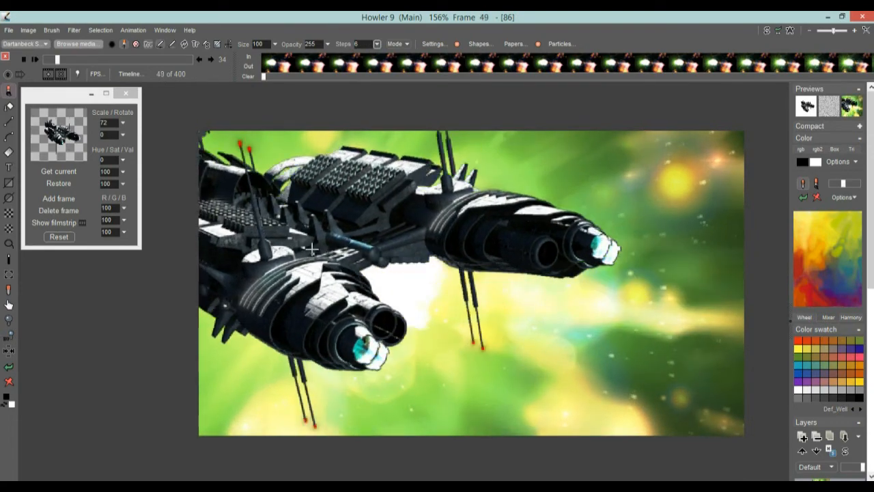
From frame 26, paint starships flying across the animation with the brush scaled to 21 and Steps set to 2.
mouse_move(57, 60)
left_mouse_down()
mouse_move(47, 61)
mouse_move(67, 60)
mouse_move(54, 60)
left_mouse_up()
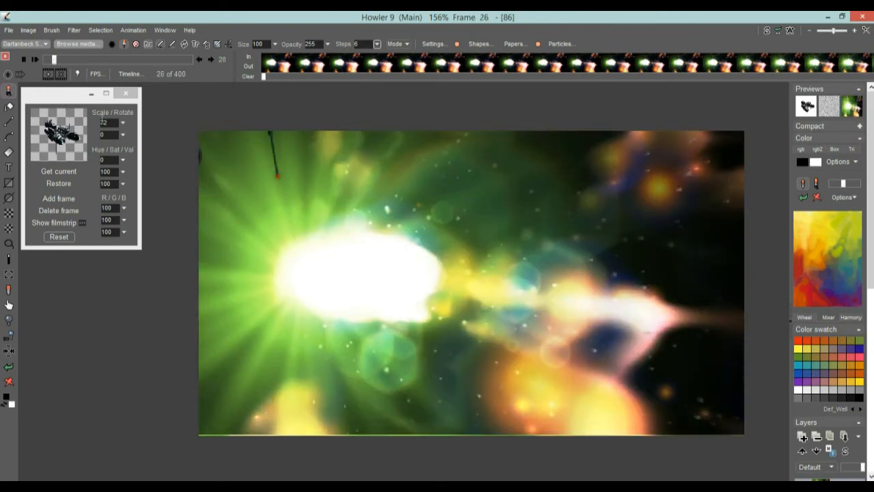
left_click(124, 124)
left_click_drag(67, 139, 62, 137)
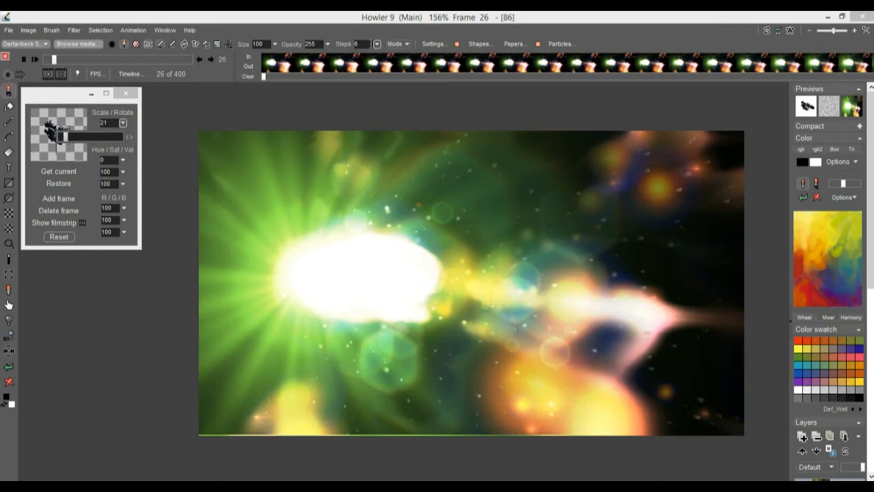
left_click(377, 44)
left_click(377, 45)
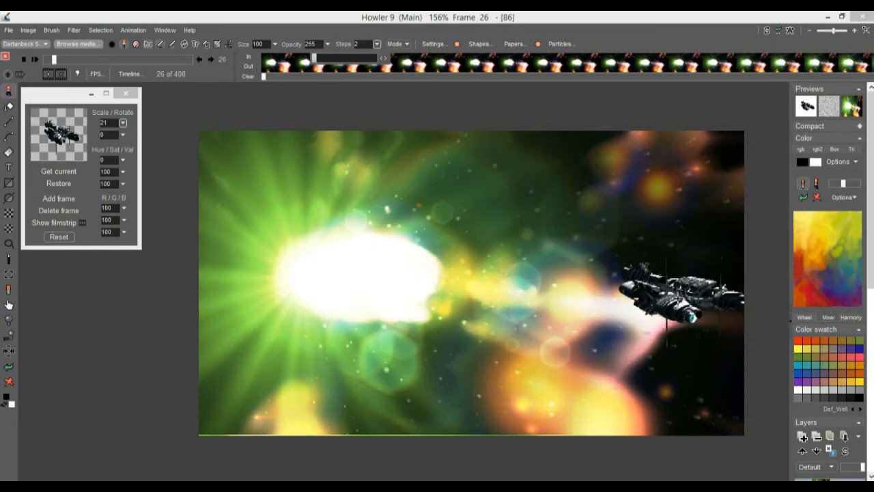
scroll(667, 282, "down", 1)
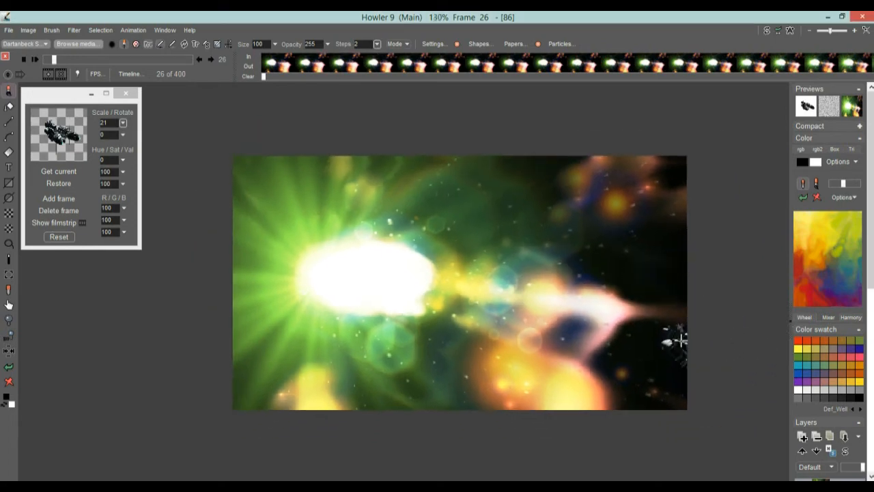
left_click(9, 337)
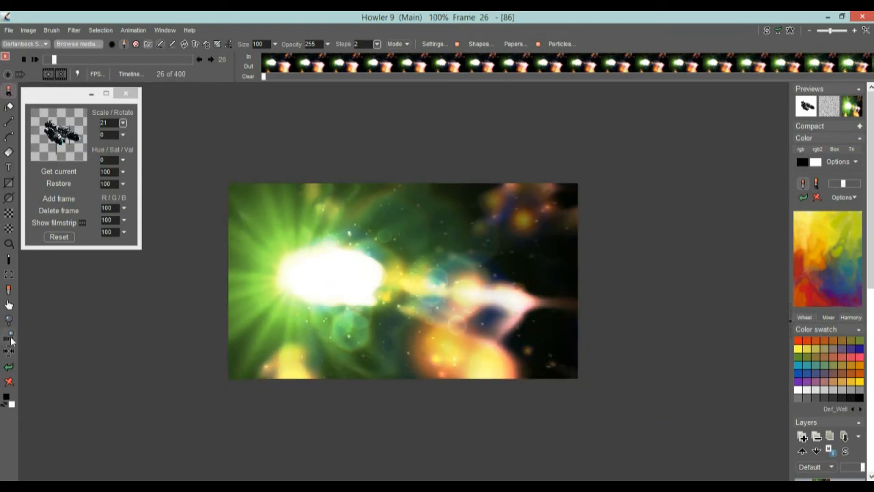
left_click_drag(340, 140, 399, 121)
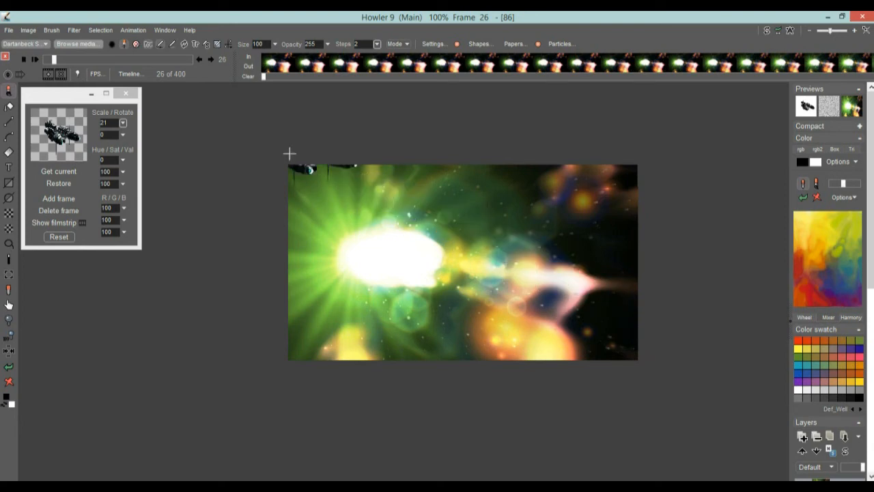
key("4")
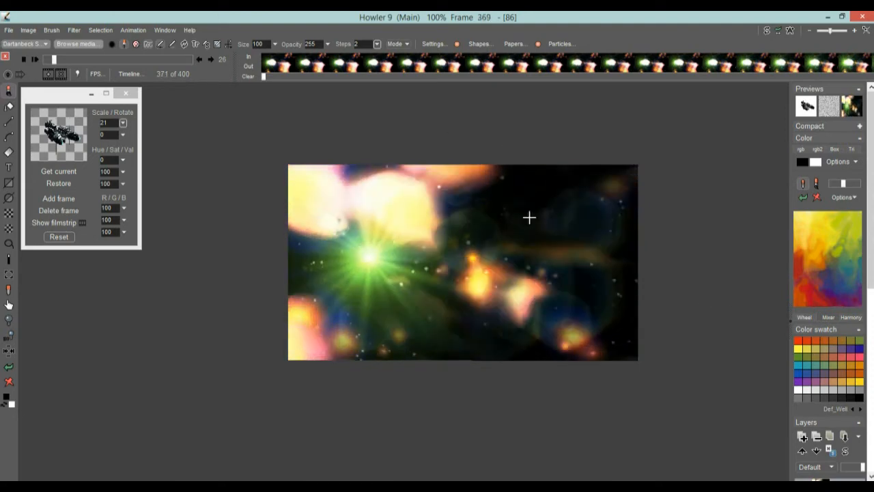
key("Escape")
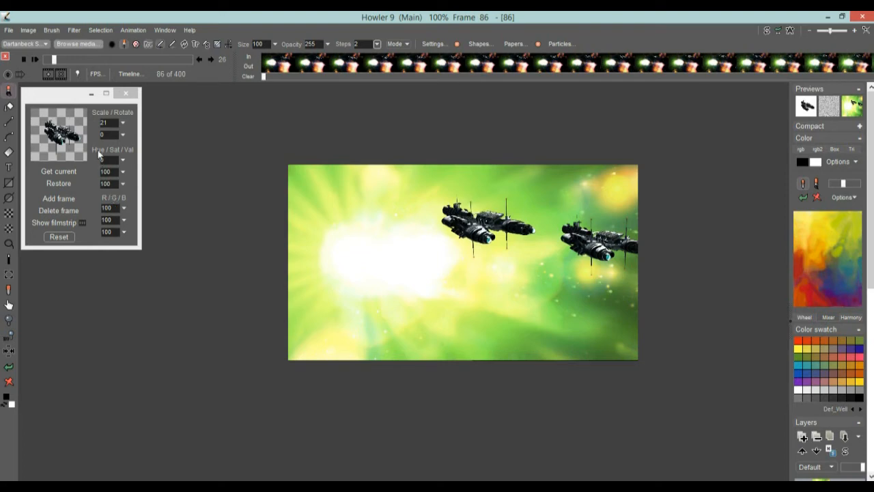
Paint smaller starships across the animation with the brush scale at 10, reducing Steps to 1.
left_click(122, 123)
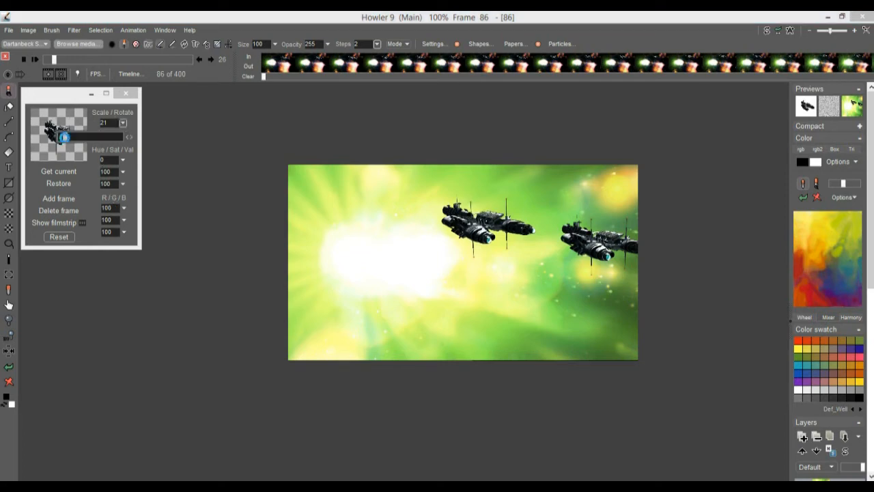
left_click_drag(61, 138, 63, 144)
left_click(721, 390)
key("Up")
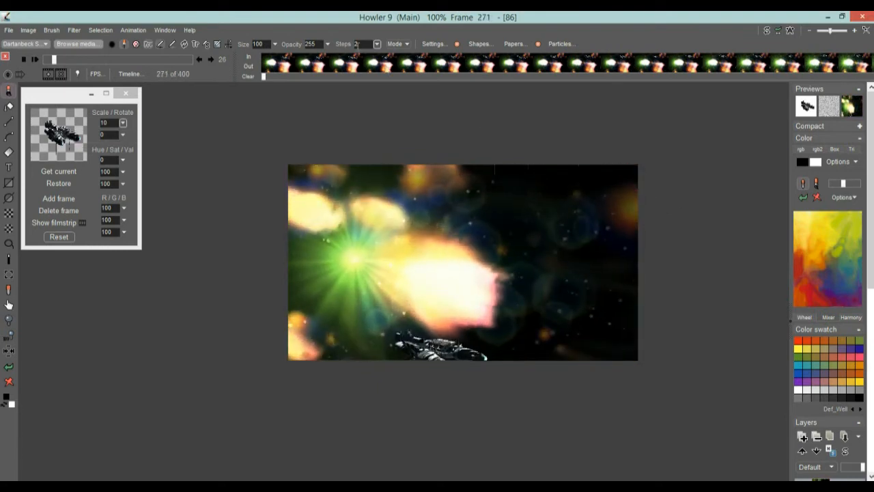
left_click(377, 45)
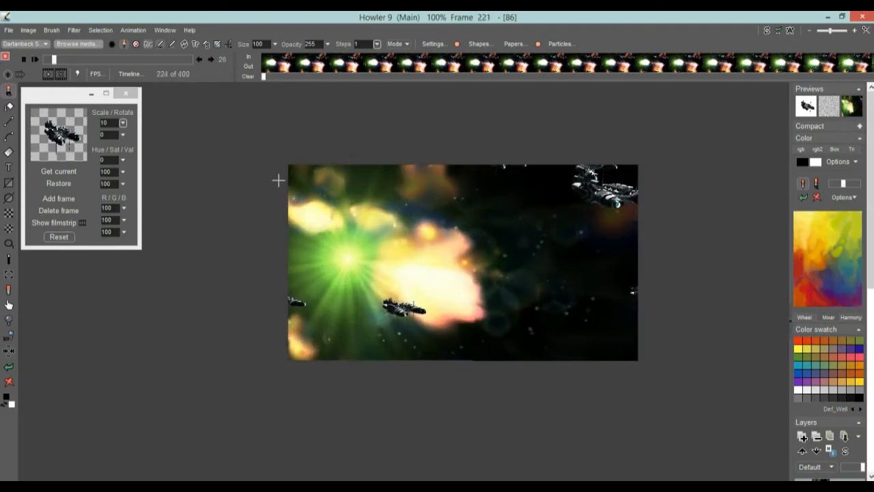
Paint three fast diagonal starship passes from lower right to upper left, with brush scale 52 and Steps 9.
left_click(123, 124)
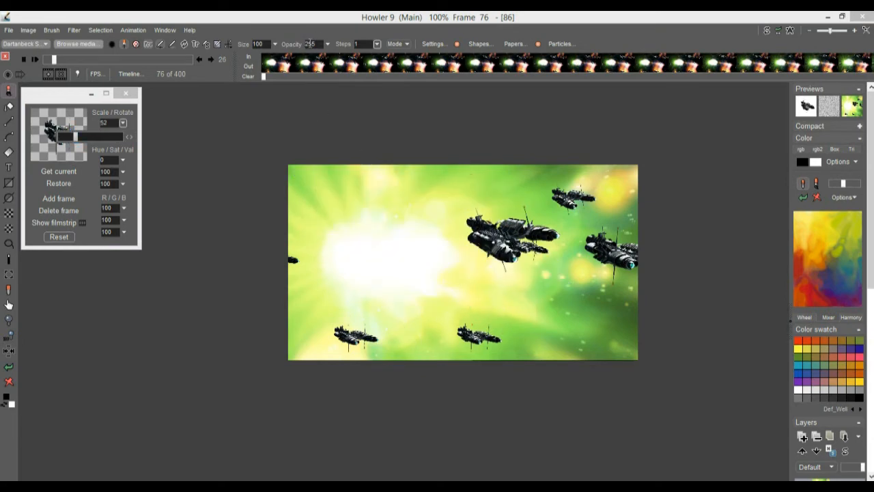
left_click(378, 45)
left_click(377, 44)
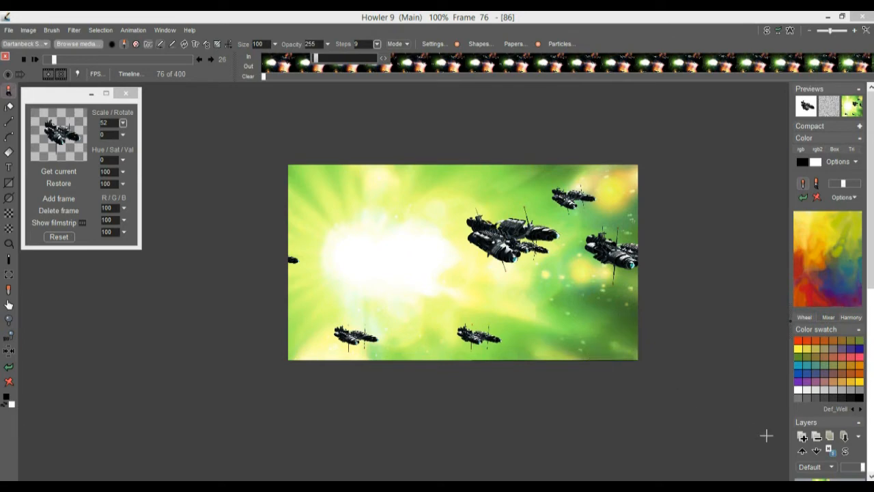
mouse_move(719, 399)
left_mouse_down()
mouse_move(546, 299)
mouse_move(391, 232)
mouse_move(229, 142)
left_mouse_up()
mouse_move(772, 299)
left_mouse_down()
mouse_move(671, 234)
mouse_move(426, 118)
left_mouse_up()
mouse_move(561, 410)
left_mouse_down()
mouse_move(472, 392)
mouse_move(340, 319)
mouse_move(115, 250)
left_mouse_up()
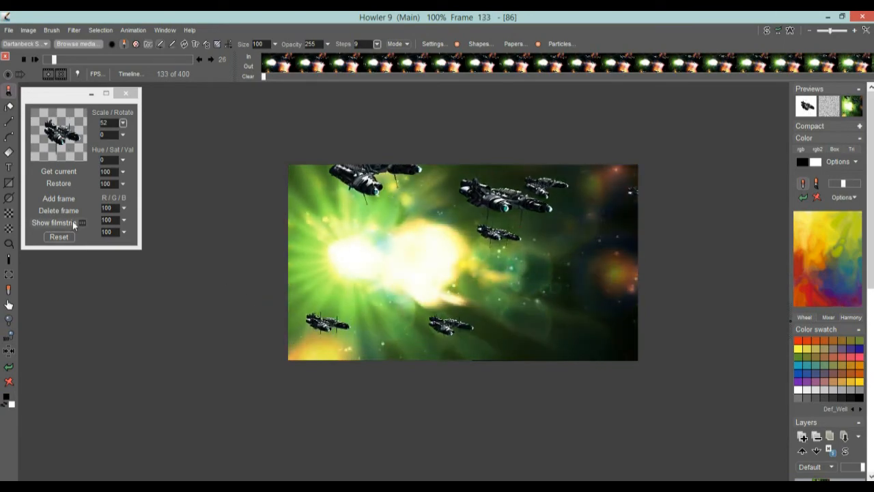
Play the animation from its first frame to review the starship passes, and stop at frame 83.
left_click_drag(53, 60, 28, 59)
left_click(34, 60)
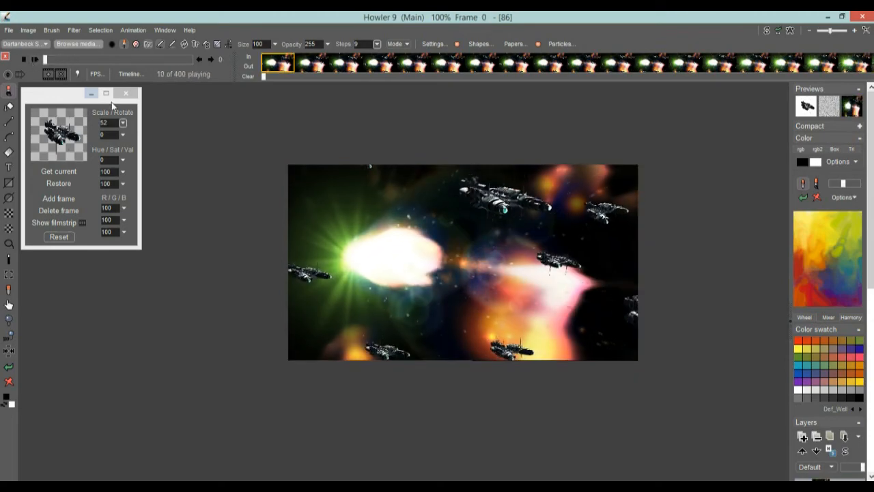
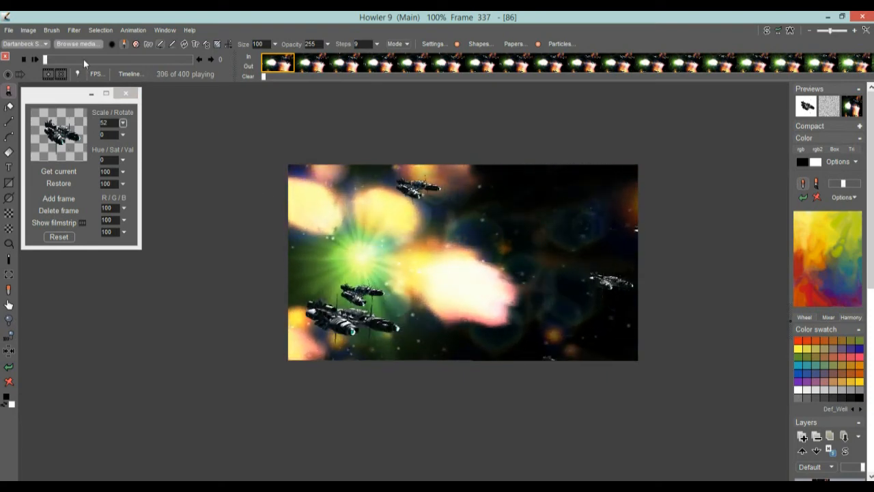
left_click_drag(84, 59, 76, 60)
Save the composited animation as flares4-400-test1.dwa in the fromDartanbeck - STARSHIP folder.
left_click(140, 31)
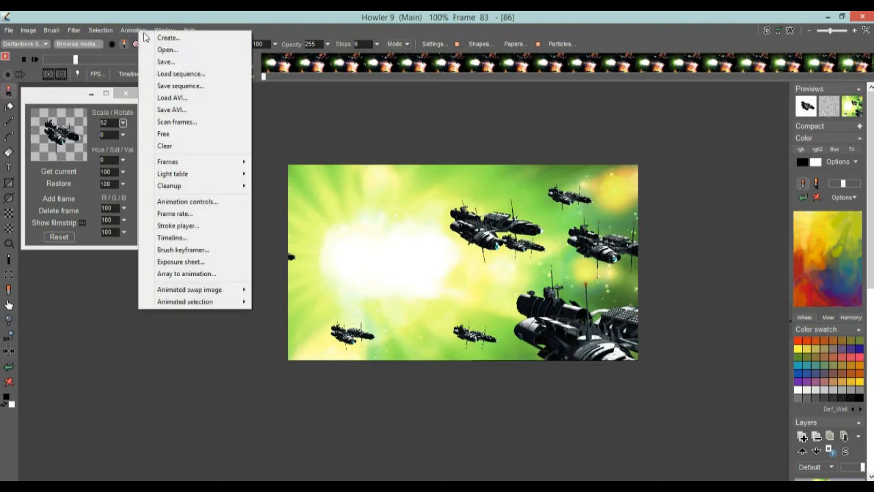
left_click(166, 62)
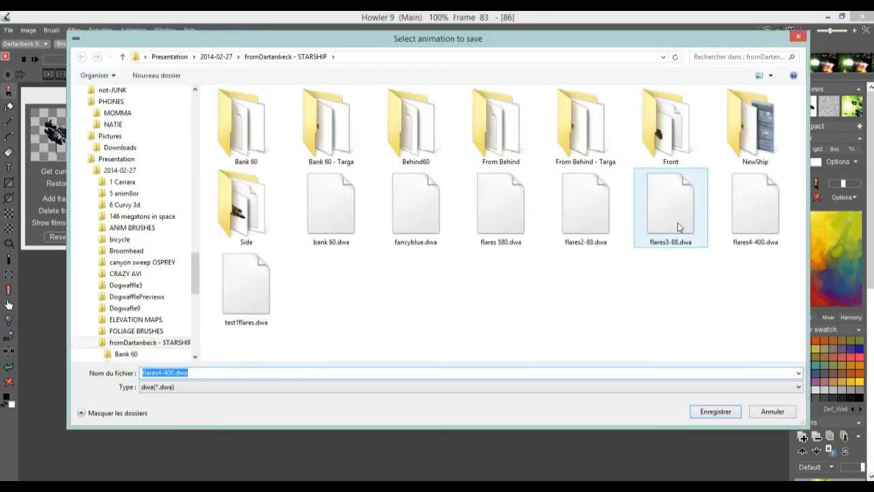
left_click(175, 372)
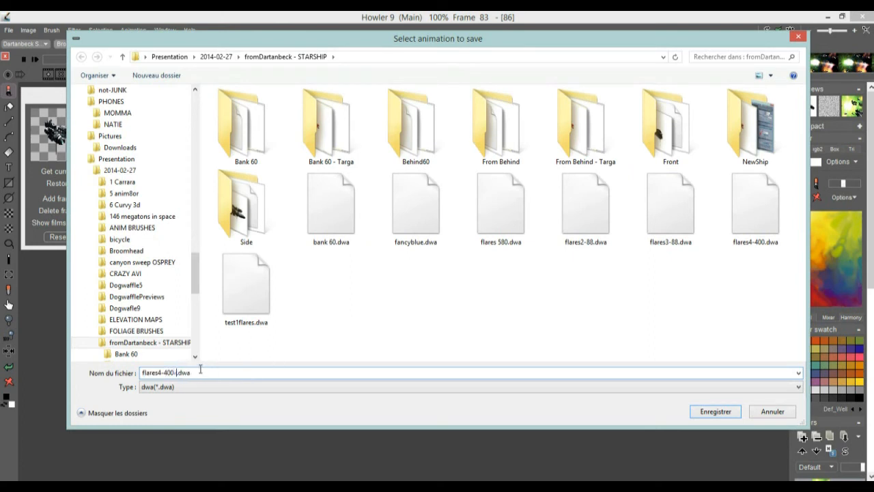
left_click(714, 411)
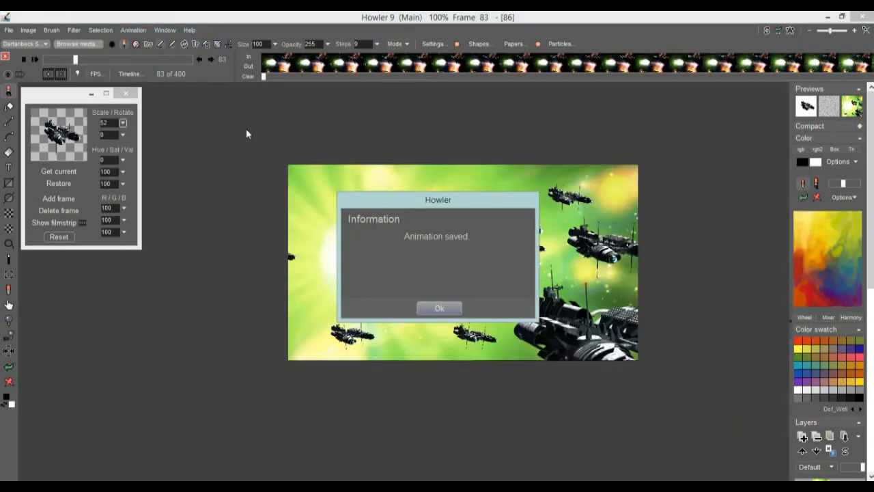
left_click(439, 308)
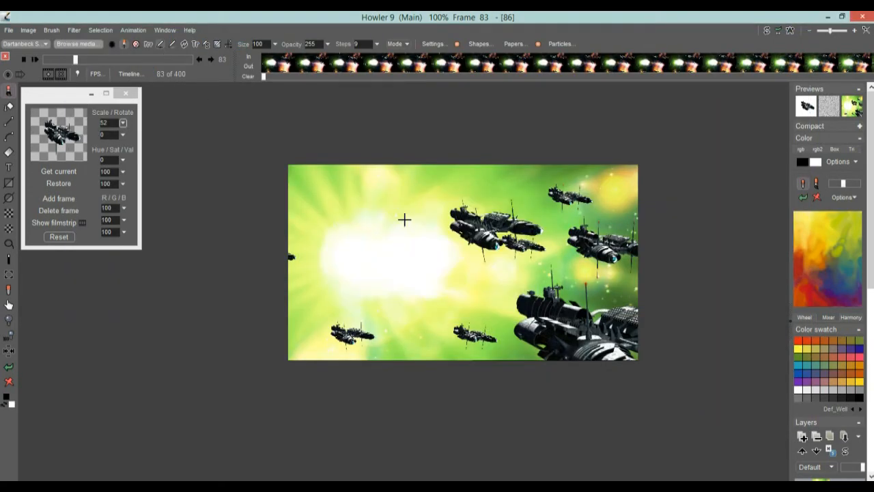
Load the clean starfield animation flares4-400.dwa from the fromDartanbeck - STARSHIP folder.
left_click(136, 31)
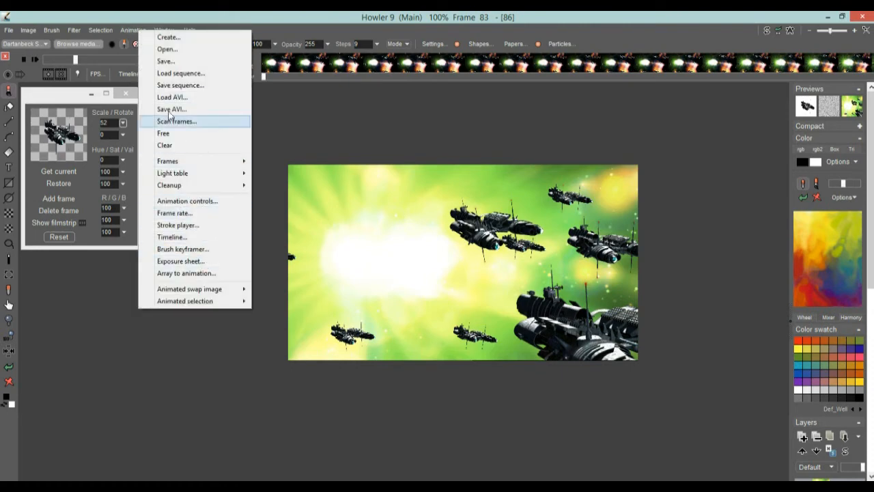
left_click(166, 49)
left_click(374, 304)
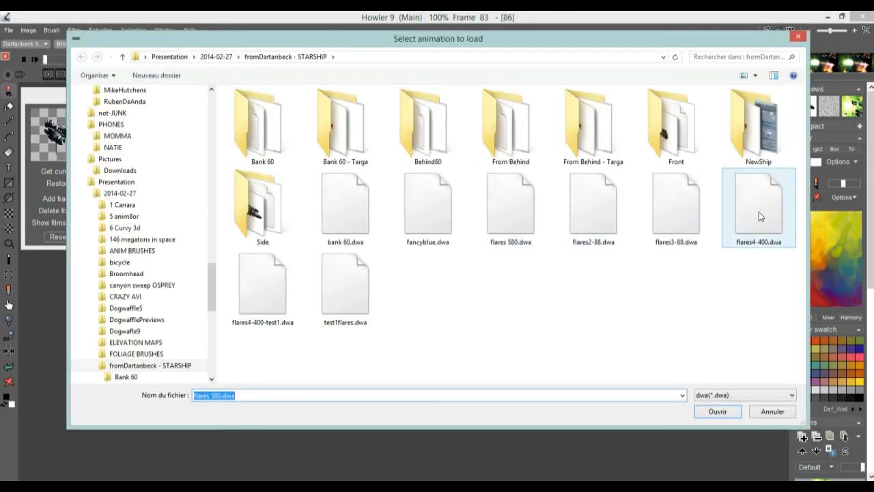
left_click(760, 217)
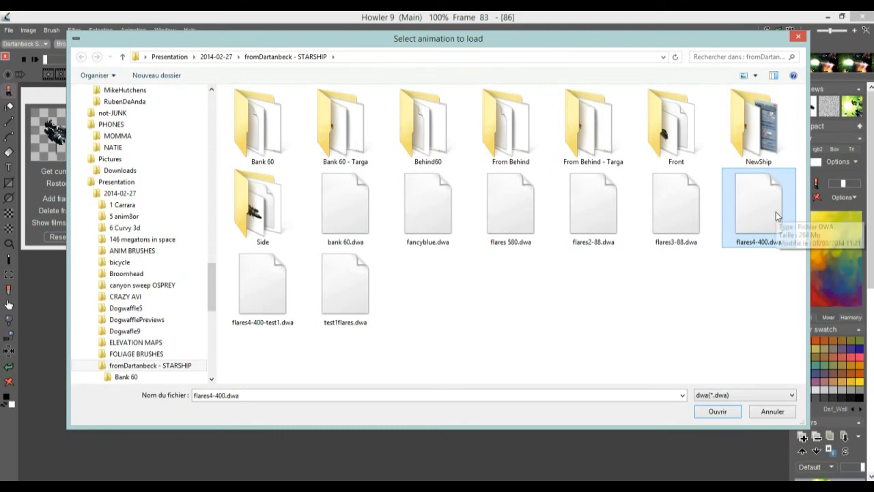
left_click(722, 412)
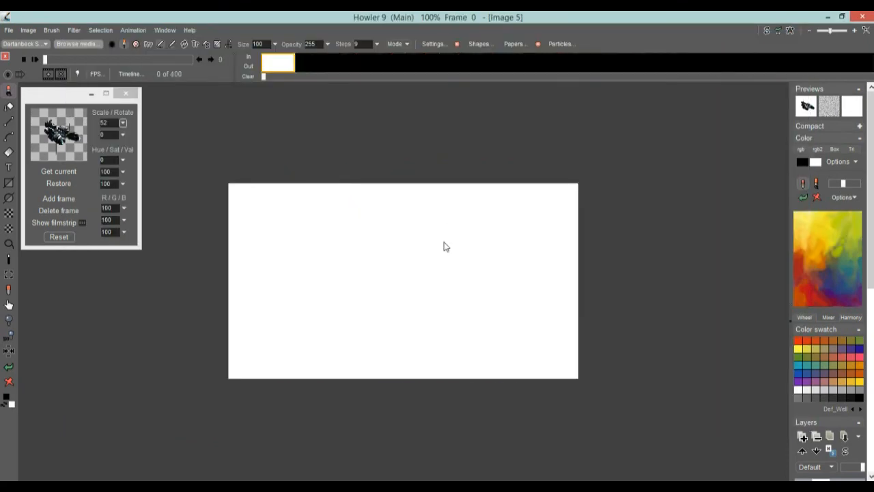
At frame 0, pick up the starship brush, set its scale to 93 and open the Brush keyframer.
mouse_move(46, 60)
left_mouse_down()
mouse_move(197, 72)
mouse_move(113, 75)
mouse_move(39, 64)
left_mouse_up()
left_click(53, 128)
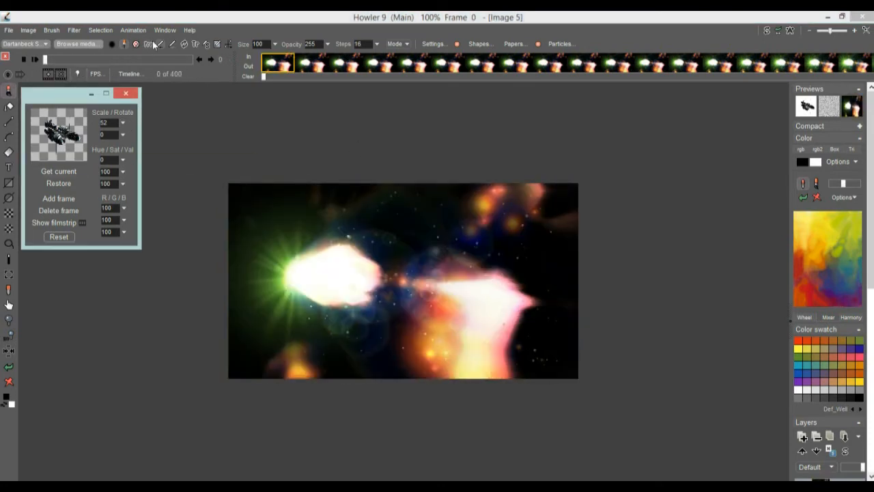
left_click(122, 125)
left_click(88, 136)
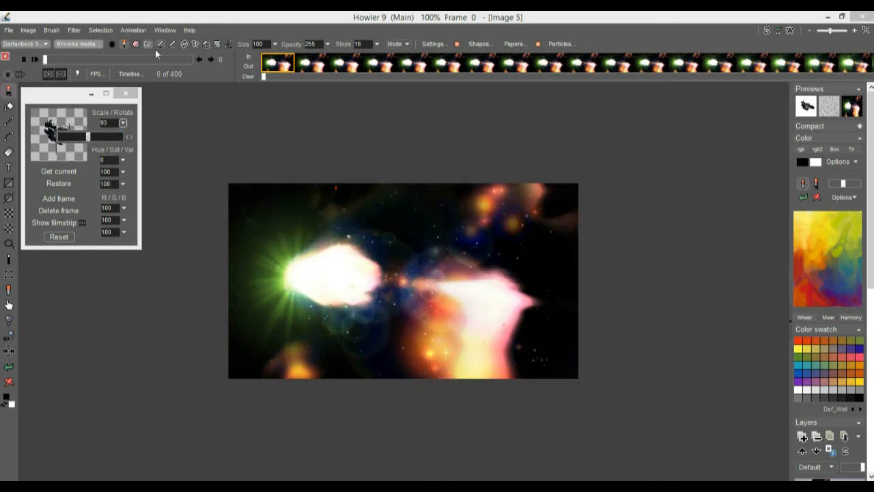
left_click(134, 31)
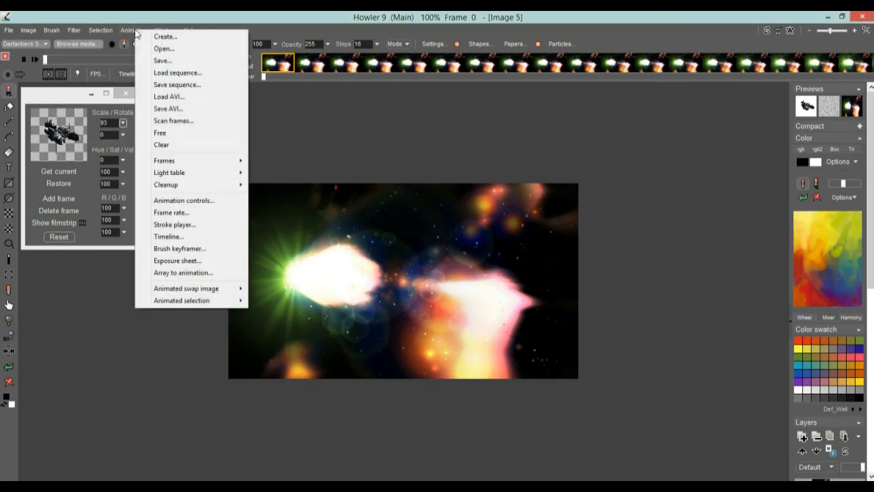
left_click(164, 250)
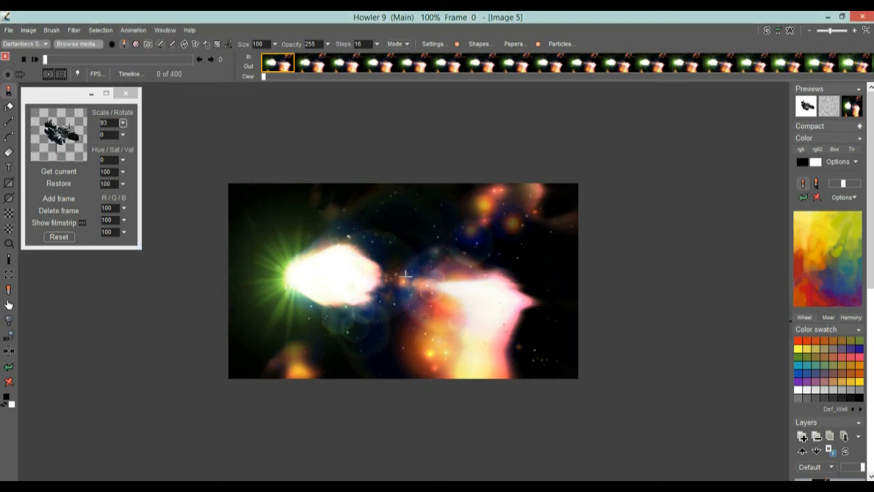
Reposition and shrink the Brush keyframer window, and set the starship to scale 69 near the lower-right edge of its preview.
mouse_move(336, 136)
left_mouse_down()
mouse_move(216, 95)
mouse_move(152, 89)
left_mouse_up()
mouse_move(408, 311)
left_mouse_down()
mouse_move(684, 386)
mouse_move(762, 417)
mouse_move(739, 420)
mouse_move(728, 411)
left_mouse_up()
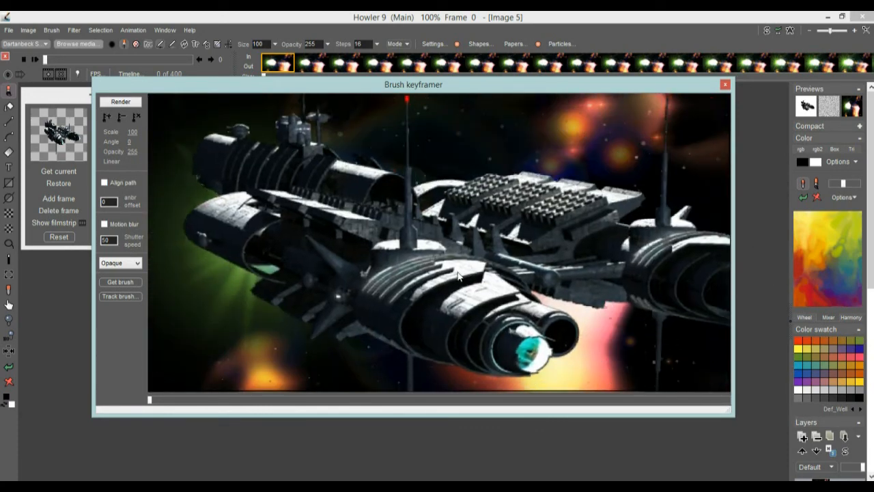
mouse_move(153, 402)
left_mouse_down()
mouse_move(316, 415)
mouse_move(467, 414)
mouse_move(142, 392)
left_mouse_up()
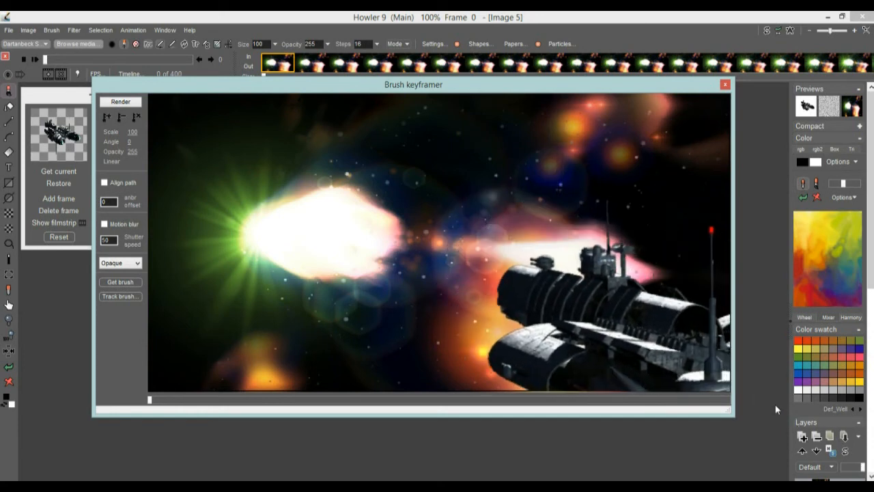
mouse_move(395, 92)
left_mouse_down()
mouse_move(364, 63)
mouse_move(322, 46)
left_mouse_up()
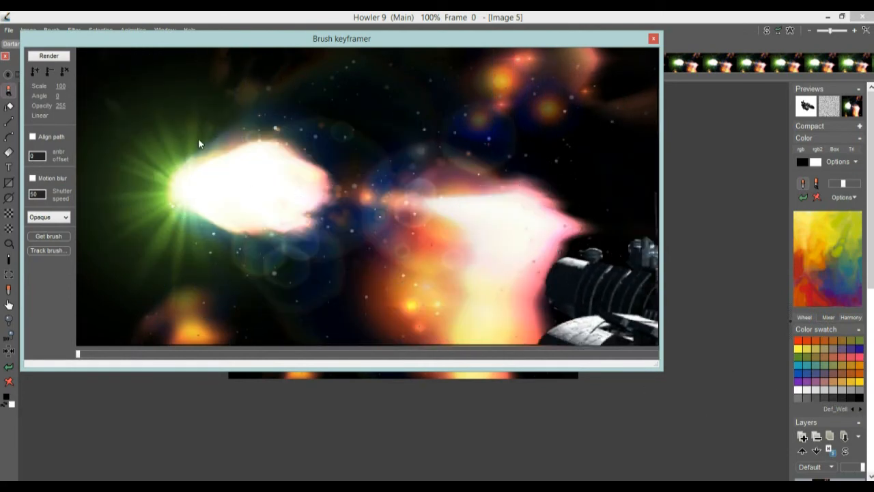
left_click_drag(61, 84, 50, 85)
mouse_move(655, 364)
left_mouse_down()
mouse_move(400, 249)
mouse_move(696, 406)
mouse_move(623, 357)
mouse_move(348, 253)
mouse_move(392, 246)
mouse_move(406, 269)
mouse_move(312, 203)
mouse_move(367, 235)
mouse_move(397, 241)
mouse_move(369, 247)
left_mouse_up()
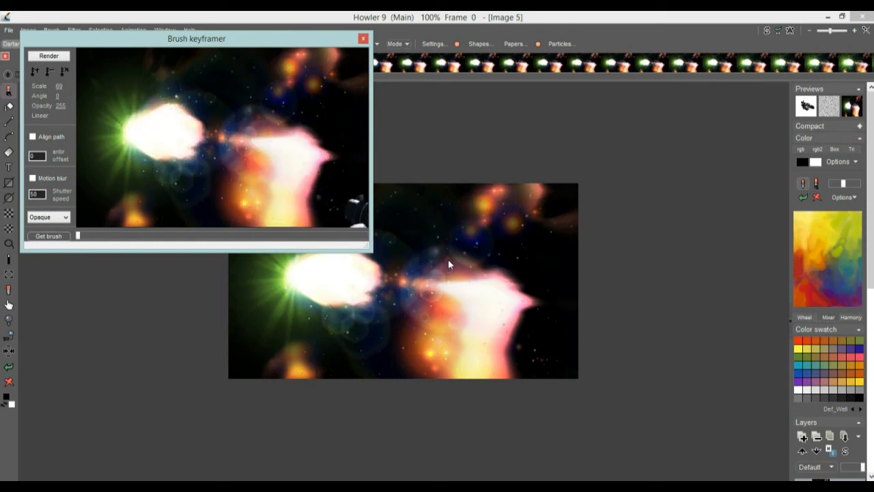
left_click(490, 258)
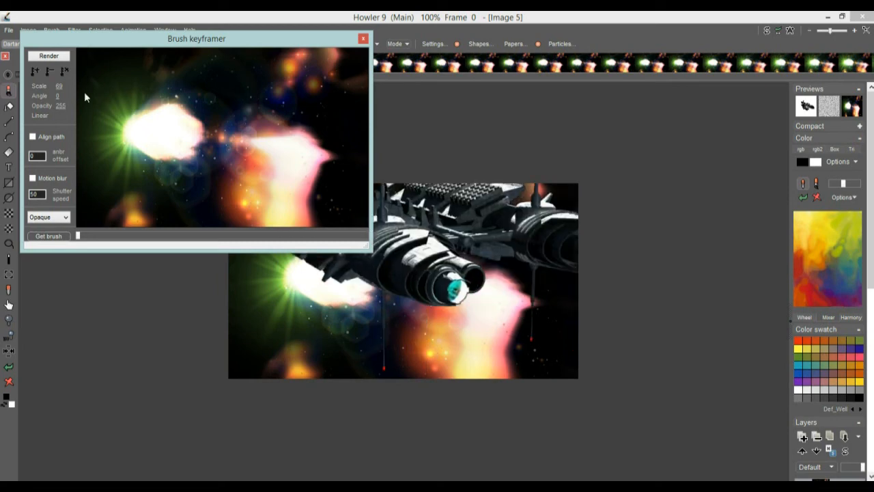
Add a keyframe at frame 0 with the starship at scale 91, angle -5, outside the preview's lower-right edge.
left_click_drag(62, 86, 64, 86)
mouse_move(321, 192)
left_mouse_down()
mouse_move(235, 153)
mouse_move(412, 235)
mouse_move(372, 211)
mouse_move(192, 156)
left_mouse_up()
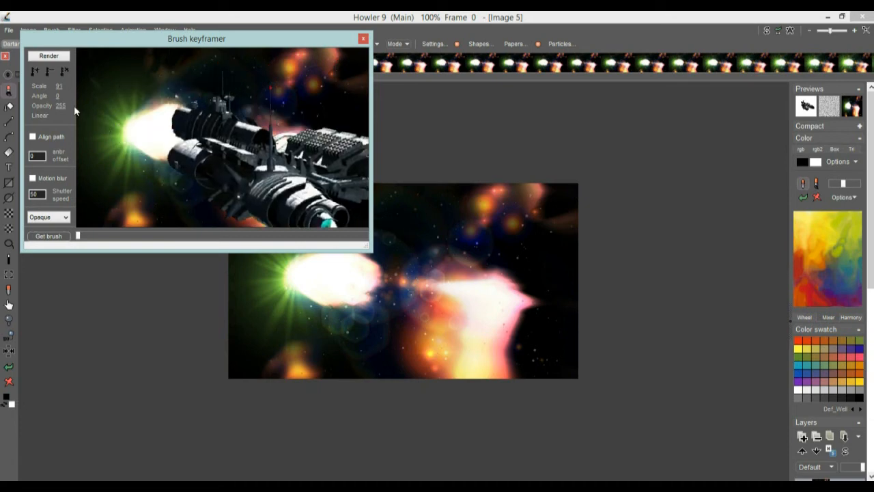
left_click_drag(61, 96, 56, 98)
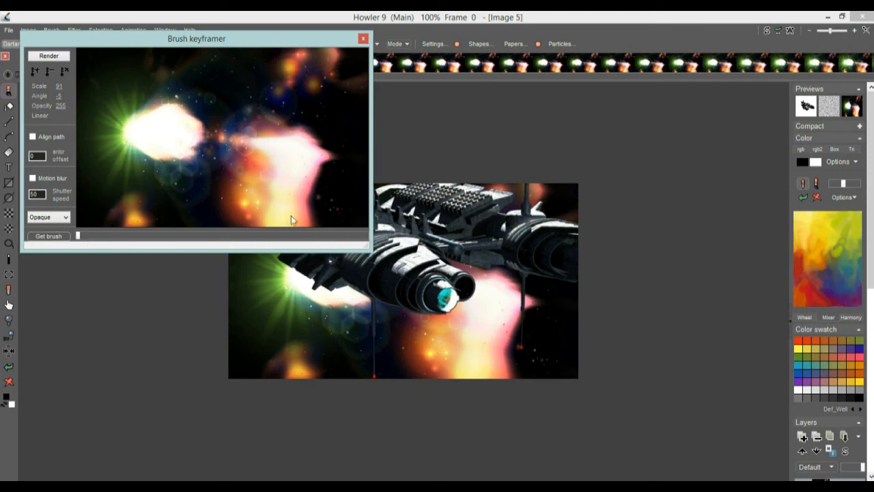
left_click(34, 72)
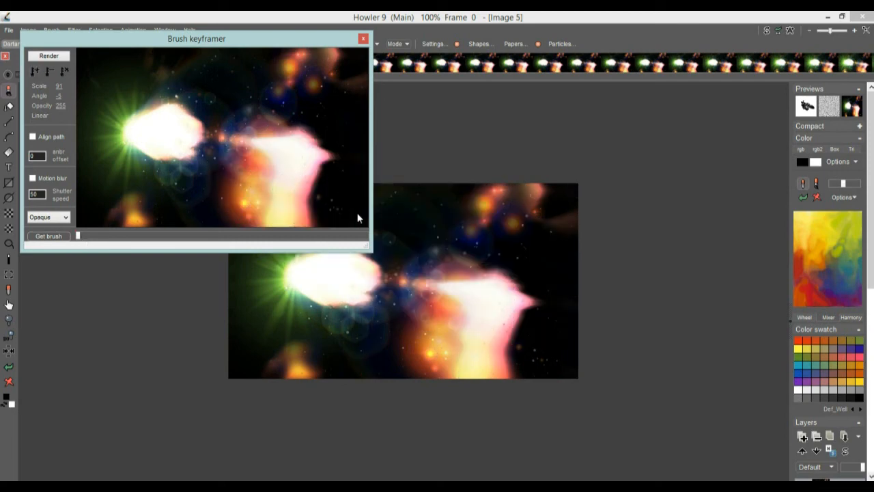
Add an end keyframe at frame 399 with the starship at scale 11 beside the green flare, and check its flight path.
left_click_drag(154, 235, 371, 246)
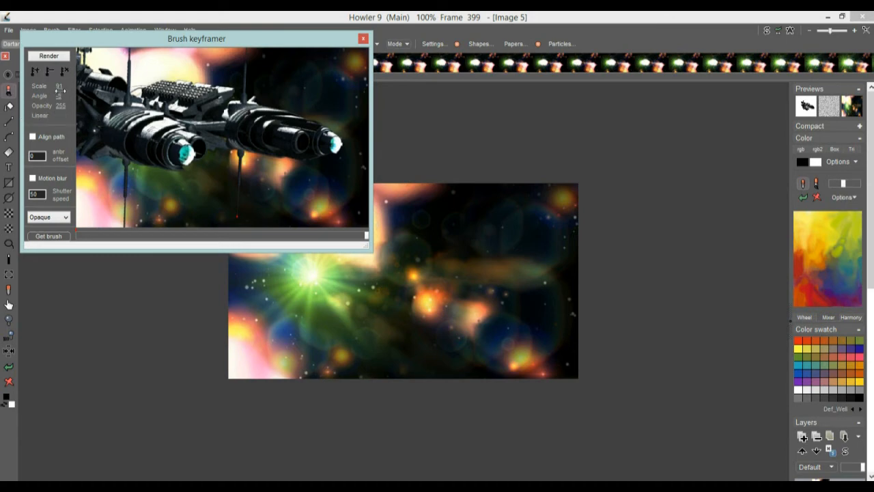
left_click_drag(62, 86, 45, 90)
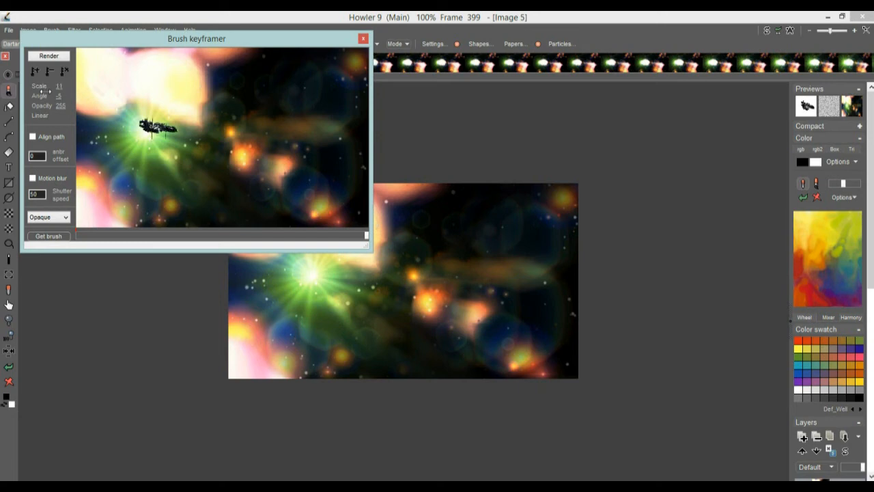
mouse_move(159, 134)
left_mouse_down()
mouse_move(182, 145)
mouse_move(170, 145)
left_mouse_up()
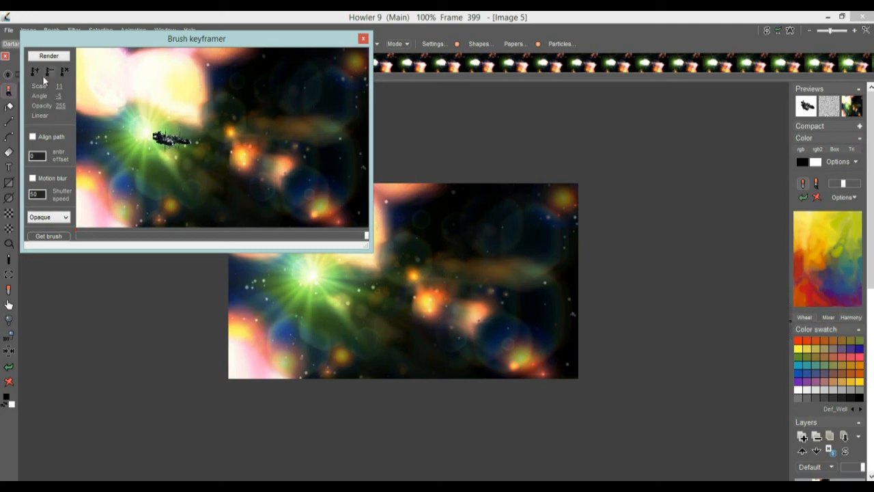
mouse_move(86, 234)
left_mouse_down()
mouse_move(209, 238)
mouse_move(260, 258)
mouse_move(376, 267)
mouse_move(324, 271)
mouse_move(348, 263)
left_mouse_up()
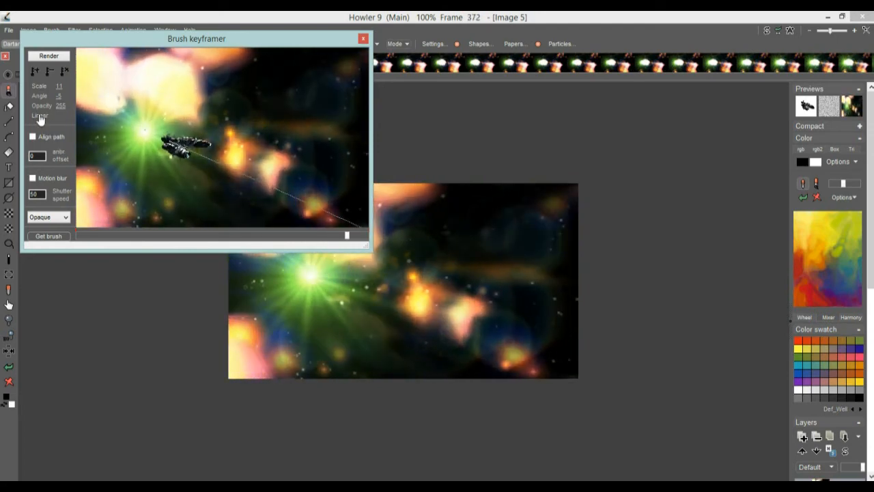
Try a middle keyframe at frame 119 with linear interpolation and the starship at scale 53, scrubbing nearby frames to test the motion.
left_click_drag(348, 239, 163, 234)
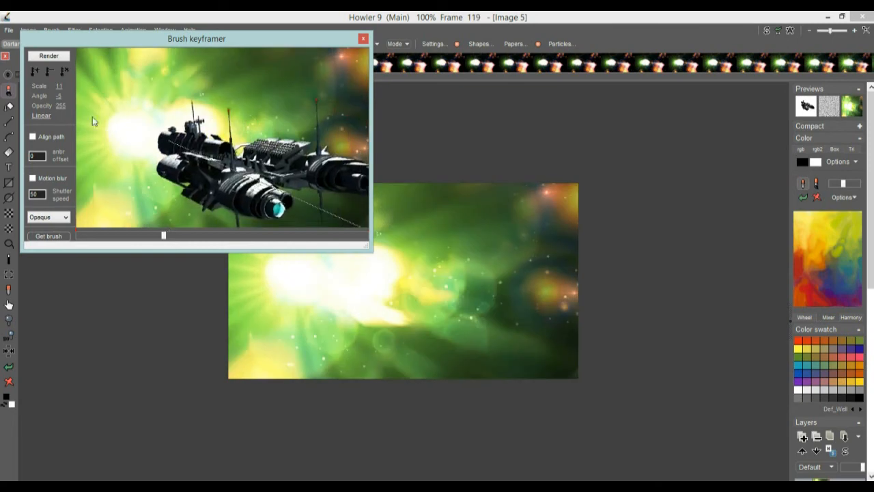
left_click_drag(59, 87, 55, 88)
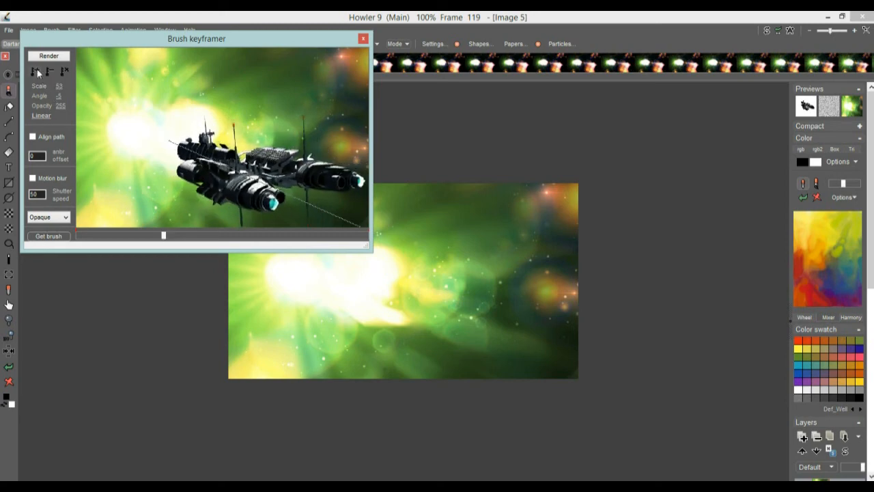
left_click_drag(160, 237, 261, 234)
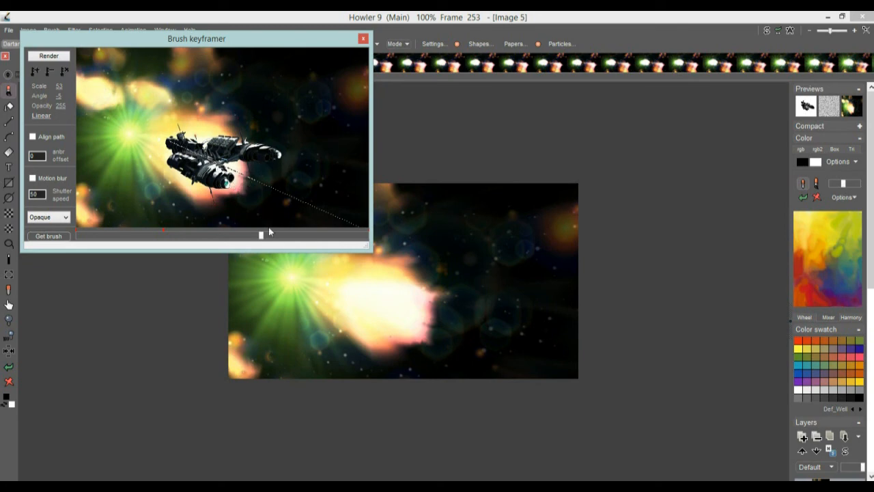
left_click_drag(266, 239, 164, 235)
left_click_drag(232, 191, 163, 164)
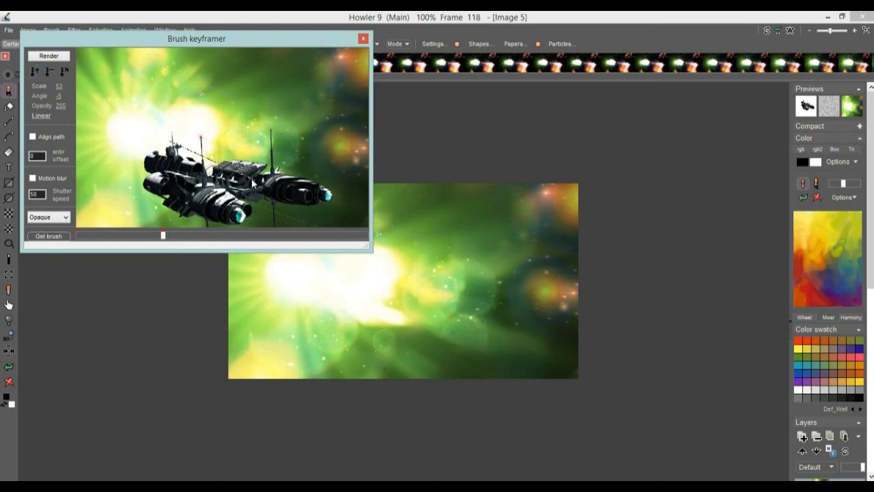
left_click_drag(164, 239, 158, 238)
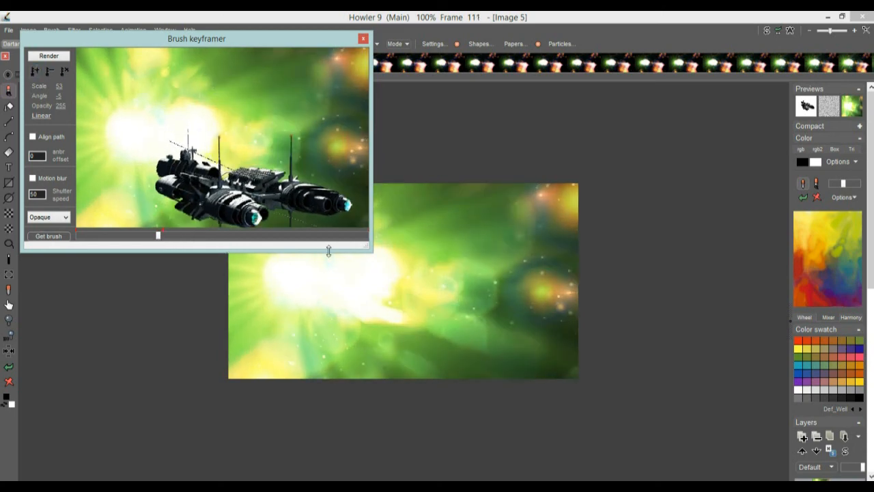
Enlarge the Brush keyframer window and delete the trial keyframe at frame 119.
left_click_drag(362, 245, 750, 335)
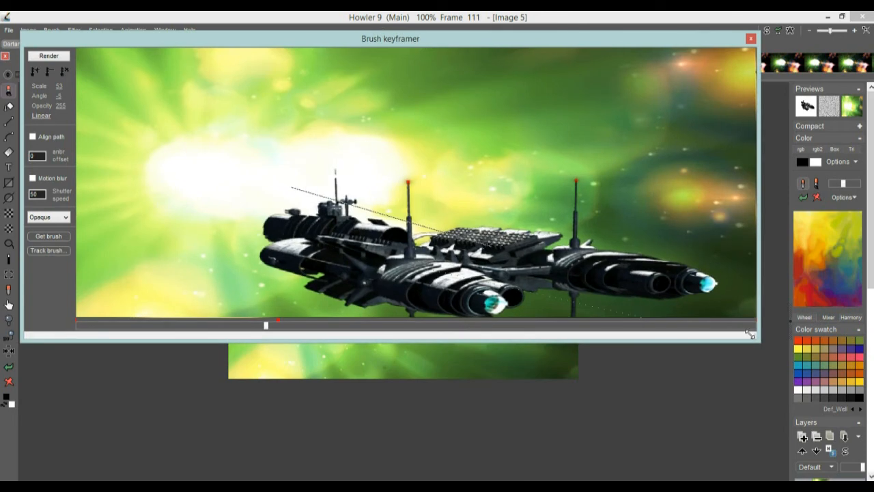
left_click(279, 326)
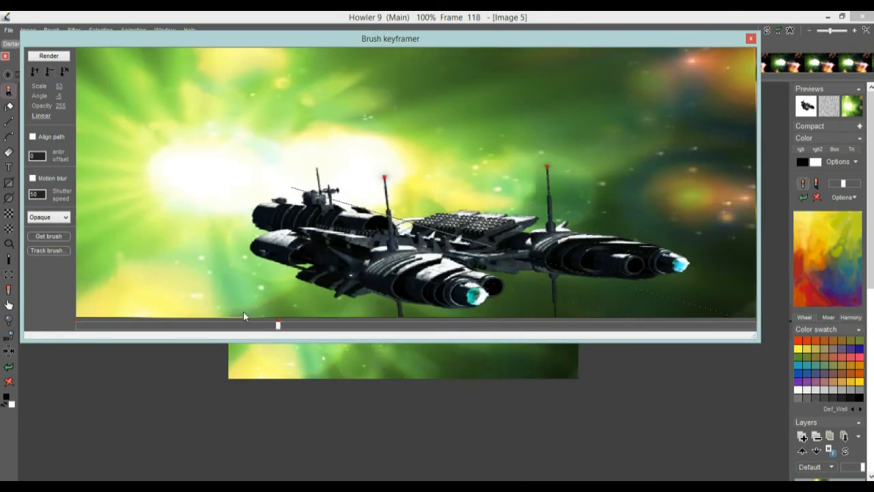
mouse_move(279, 326)
left_mouse_down()
mouse_move(296, 325)
mouse_move(185, 326)
mouse_move(279, 325)
left_mouse_up()
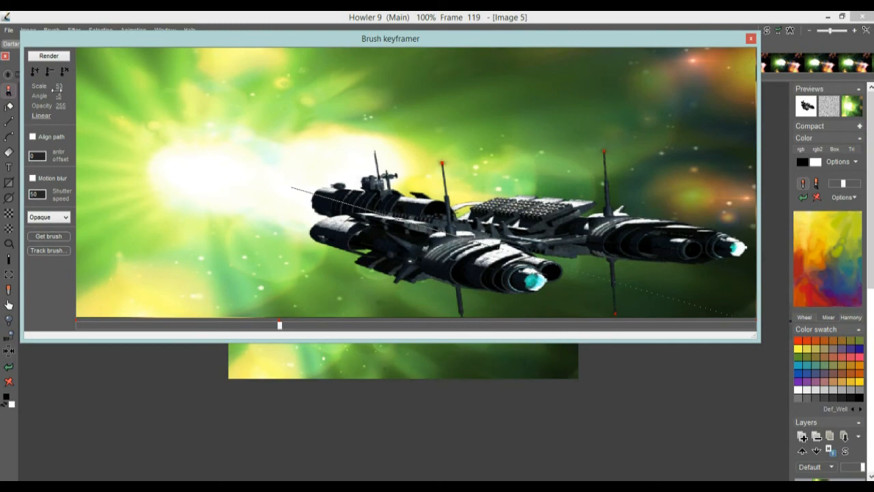
left_click(52, 73)
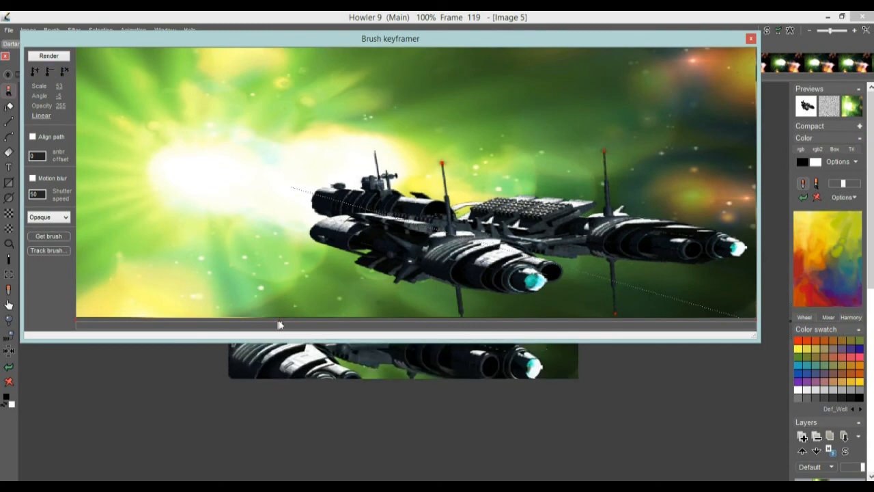
Add a keyframe at frame 120 with the starship at scale 47, moved slightly to the left, and turn off linear interpolation.
mouse_move(269, 326)
left_mouse_down()
mouse_move(306, 326)
mouse_move(281, 326)
left_mouse_up()
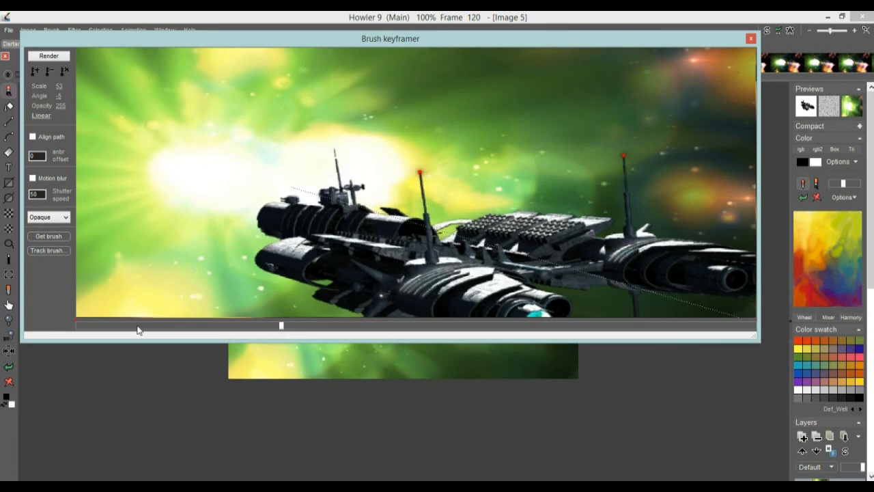
left_click_drag(134, 338, 135, 413)
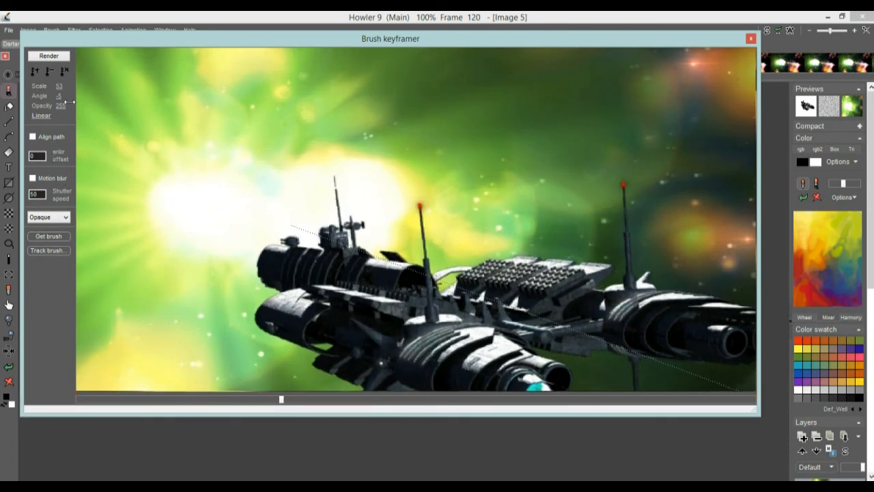
left_click_drag(61, 86, 58, 86)
mouse_move(466, 322)
left_mouse_down()
mouse_move(411, 301)
mouse_move(424, 316)
left_mouse_up()
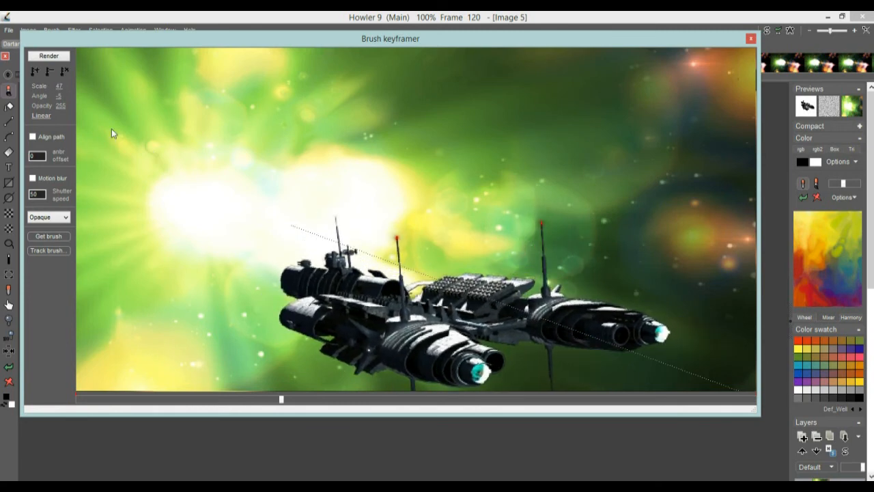
left_click(35, 71)
left_click(41, 117)
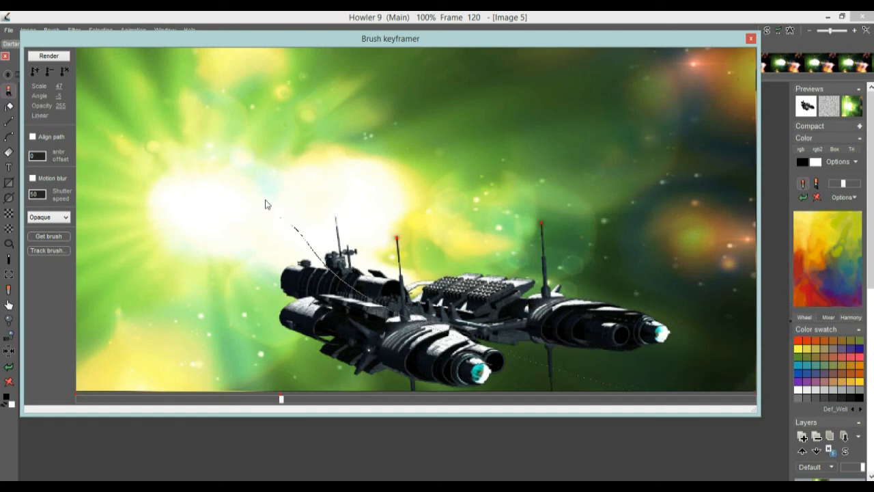
Set the starship's angle to -46 at frame 319, -89 at frame 358 and -166 at frame 378.
left_click_drag(107, 403, 774, 416)
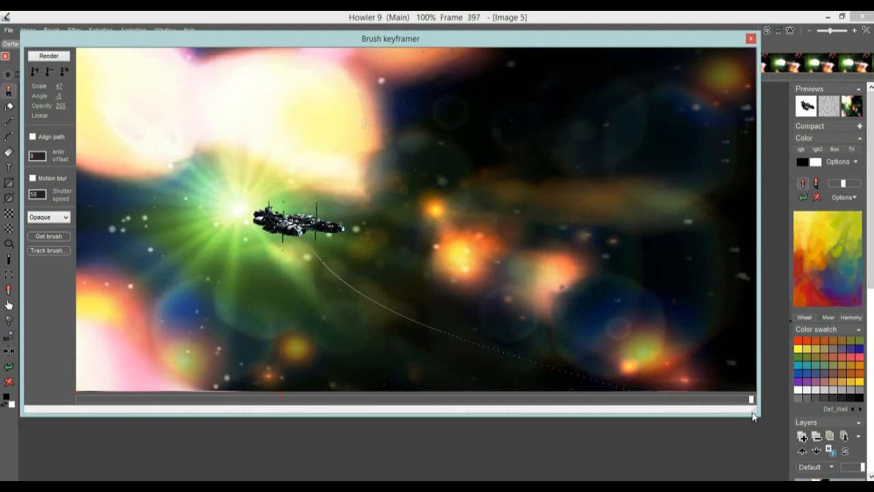
left_click_drag(757, 415, 620, 402)
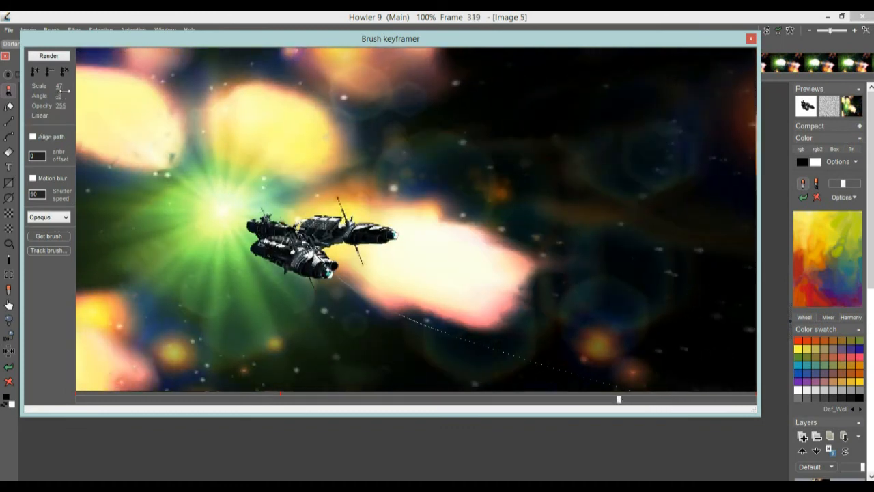
left_click_drag(60, 99, 35, 96)
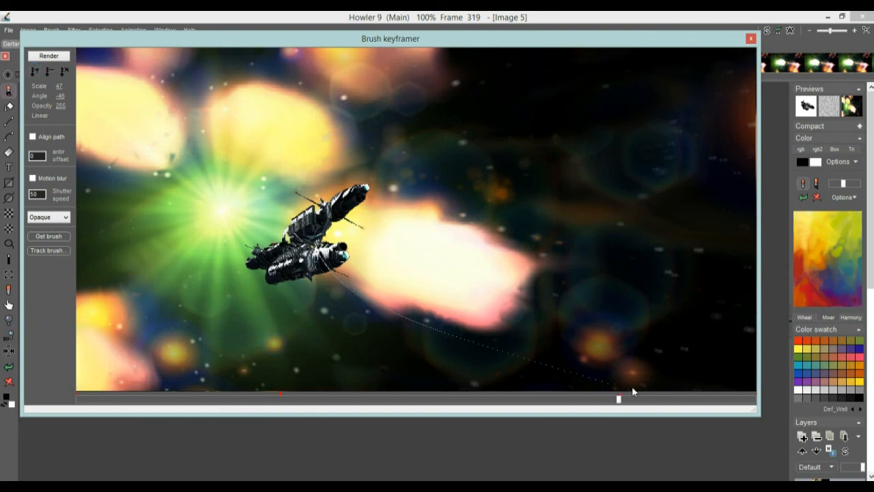
left_click_drag(648, 403, 688, 405)
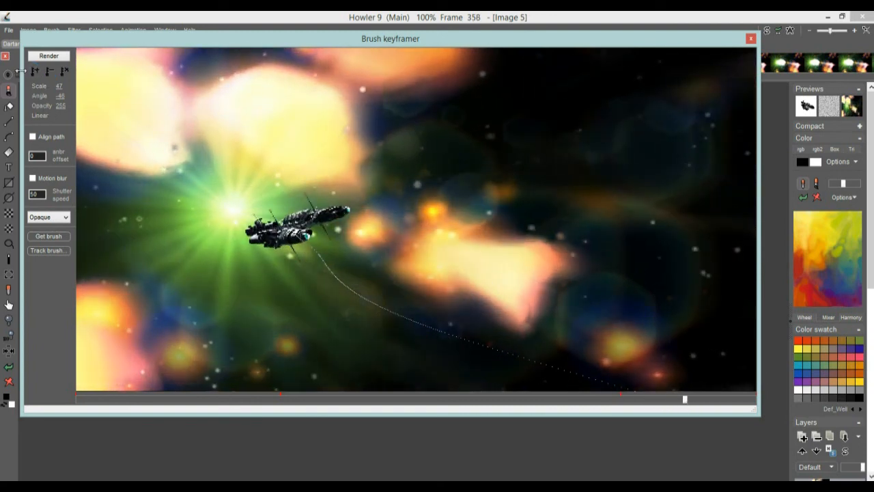
left_click_drag(53, 94, 32, 109)
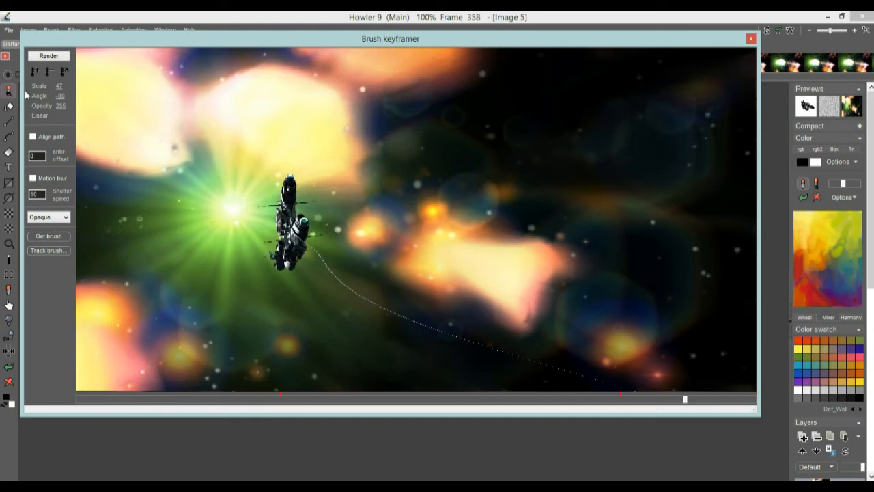
left_click_drag(690, 407, 718, 401)
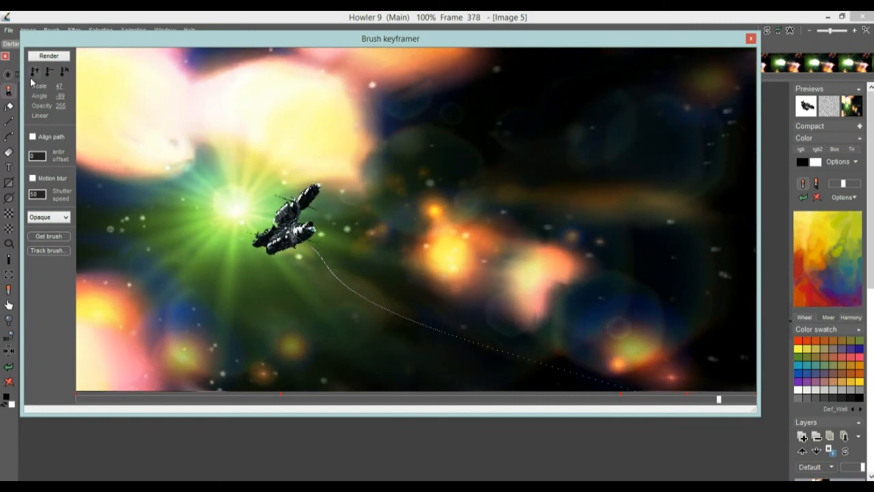
left_click_drag(58, 95, 2, 81)
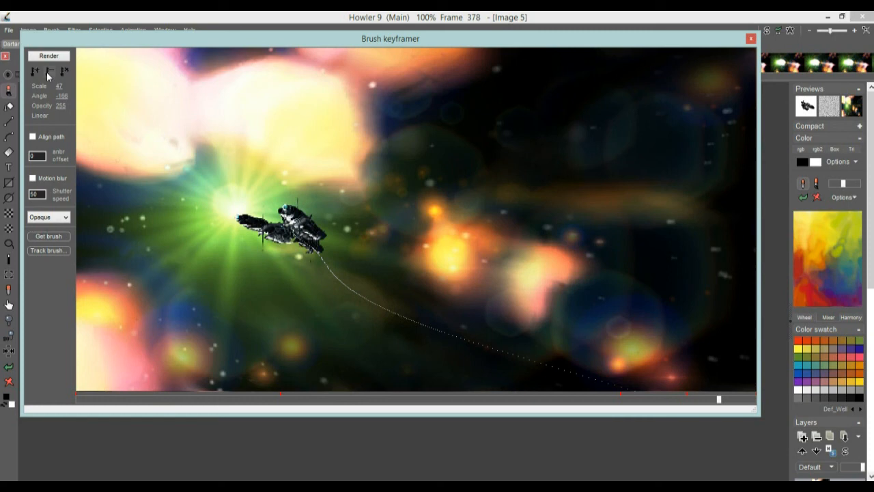
At frame 399, set the starship's angle to -318 and scale to 2, and move it onto the centre of the green flare.
left_click_drag(718, 403, 768, 403)
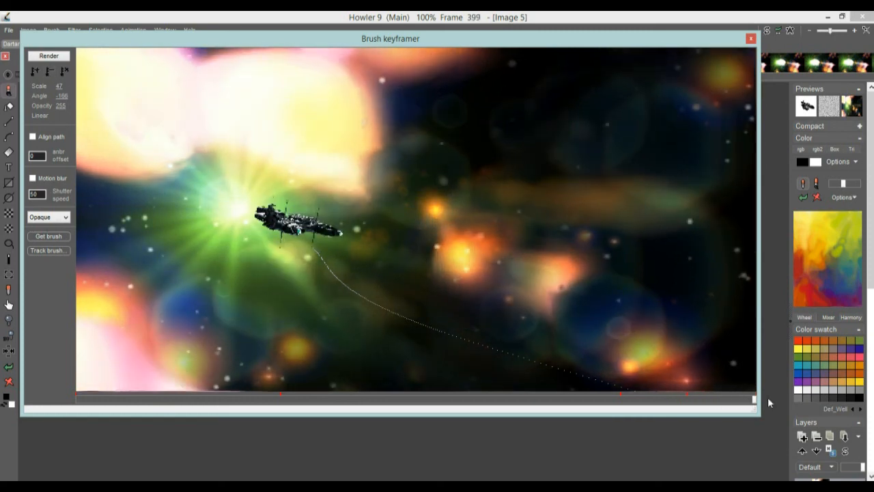
left_click_drag(62, 97, 26, 82)
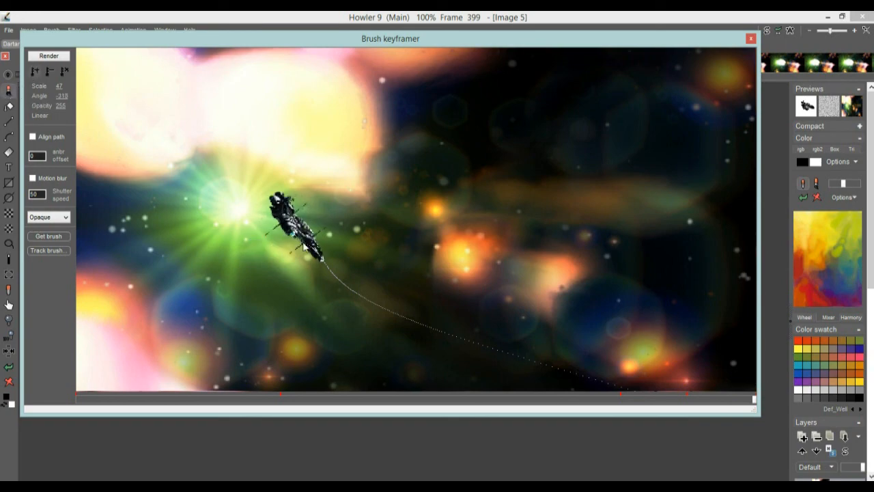
left_click_drag(751, 401, 599, 404)
left_click_drag(502, 409, 799, 386)
left_click_drag(265, 217, 253, 213)
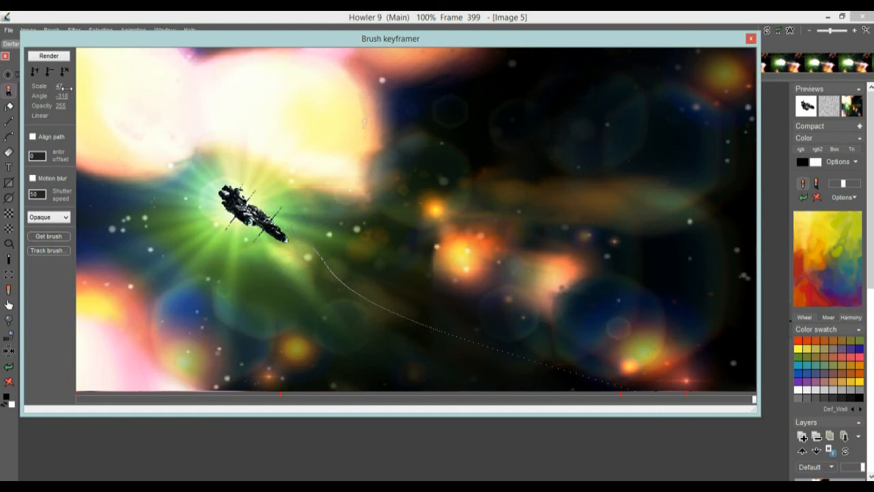
left_click_drag(62, 88, 59, 87)
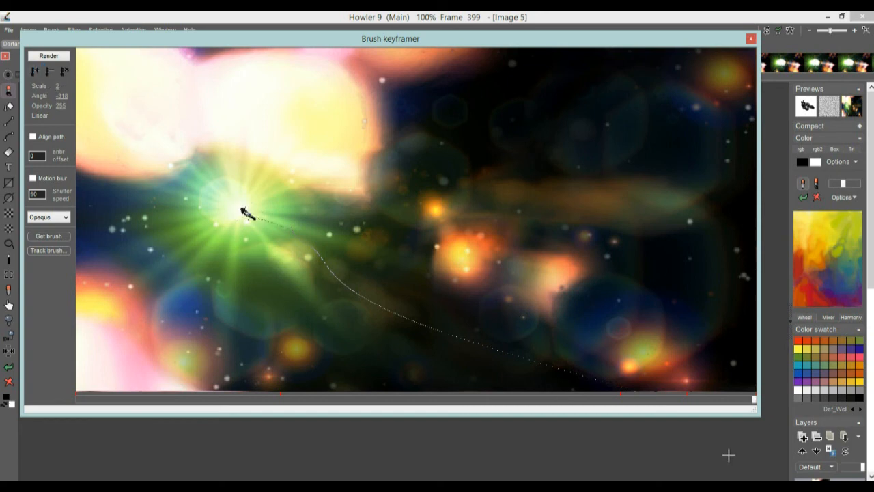
Render the keyframed starship into the animation and close the Brush keyframer.
mouse_move(752, 403)
left_mouse_down()
mouse_move(287, 392)
mouse_move(176, 372)
mouse_move(202, 372)
mouse_move(386, 389)
mouse_move(751, 396)
mouse_move(127, 382)
mouse_move(45, 272)
left_mouse_up()
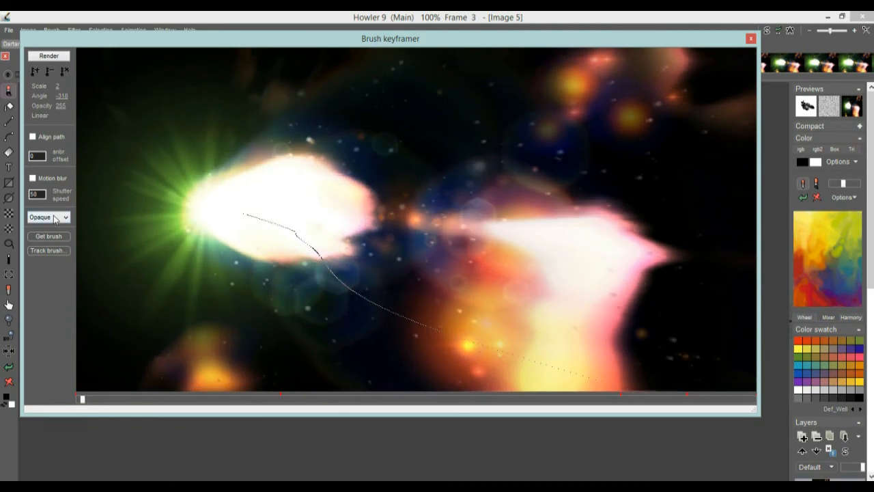
left_click(49, 56)
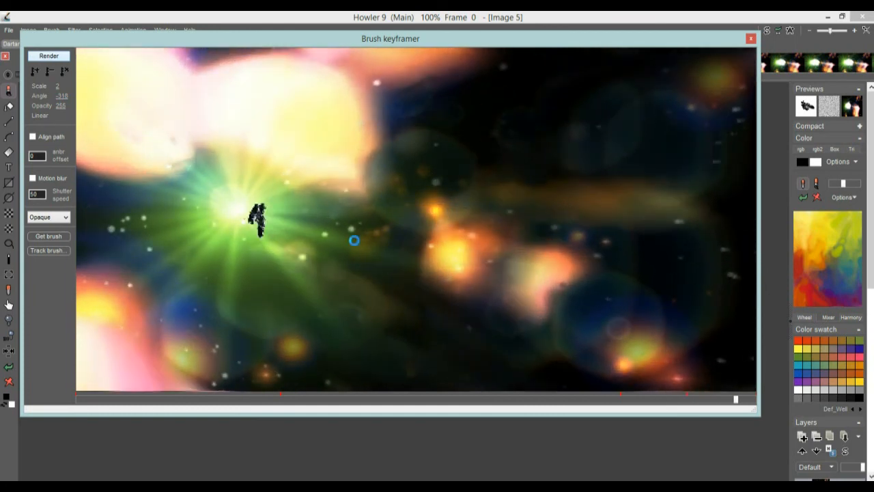
left_click(750, 40)
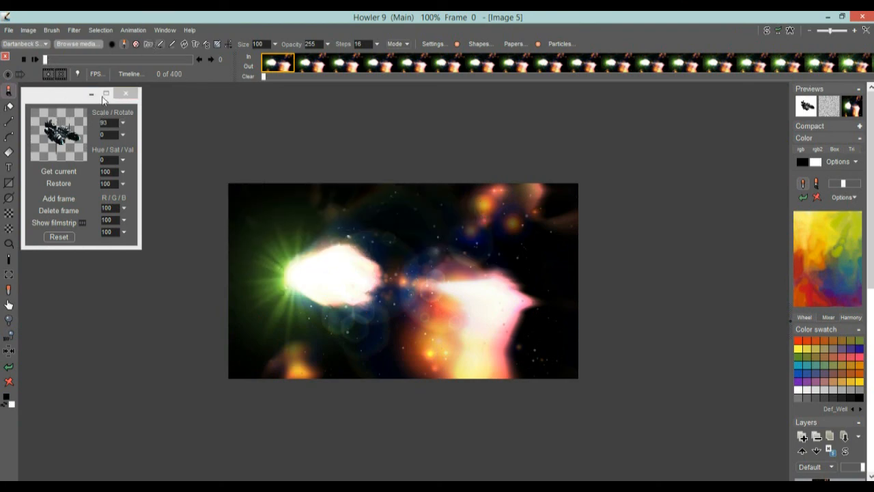
Close the brush settings window, then play and scrub the rendered starship animation to review the flight.
left_click(124, 93)
left_click(35, 60)
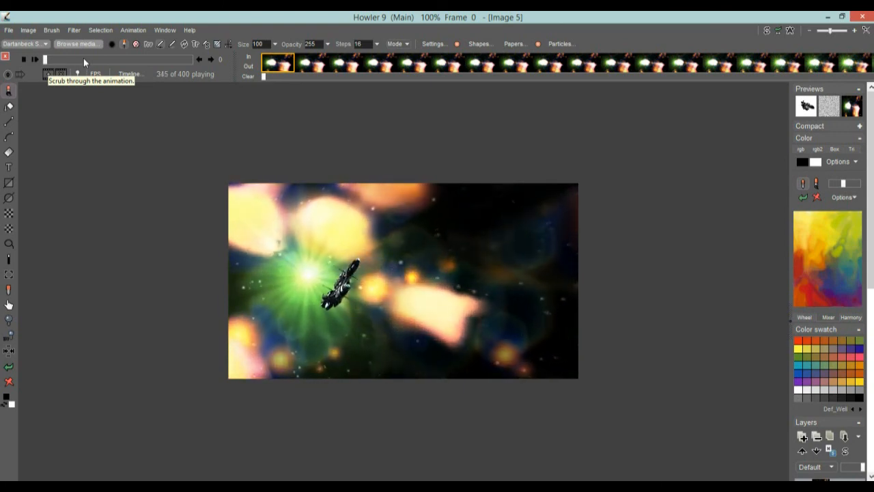
left_click_drag(83, 59, 101, 48)
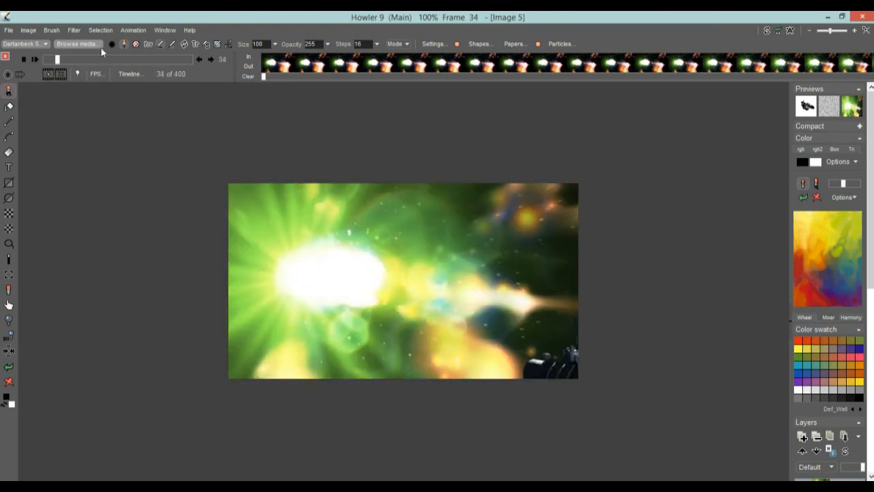
Load the AVI file "flares and bank 580.avi" from the fromDartanbeck - STARSHIP folder and play it.
left_click(140, 34)
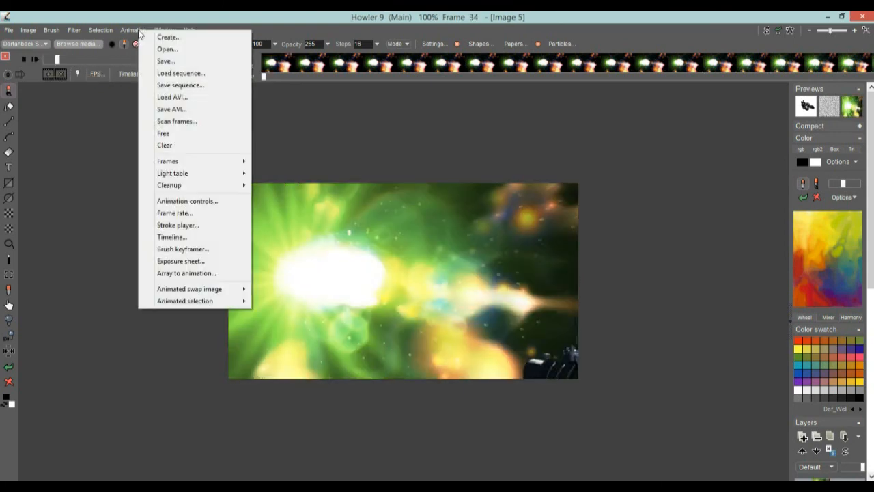
left_click(183, 100)
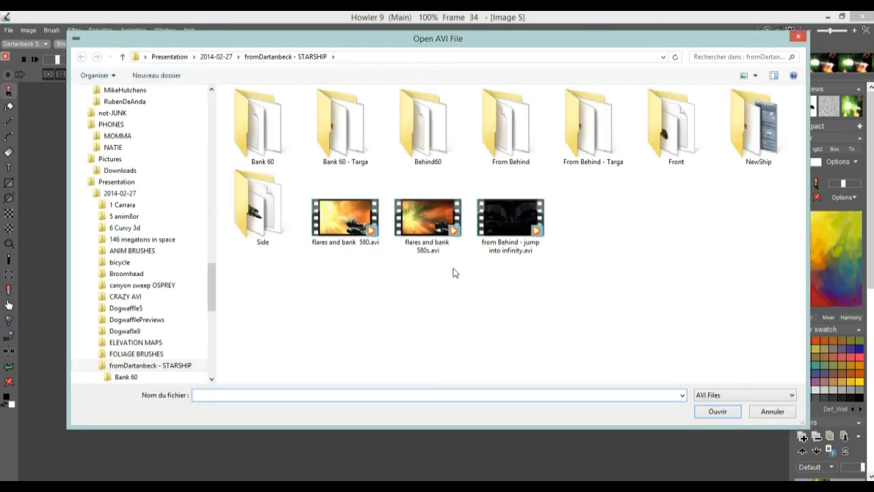
left_click(421, 217)
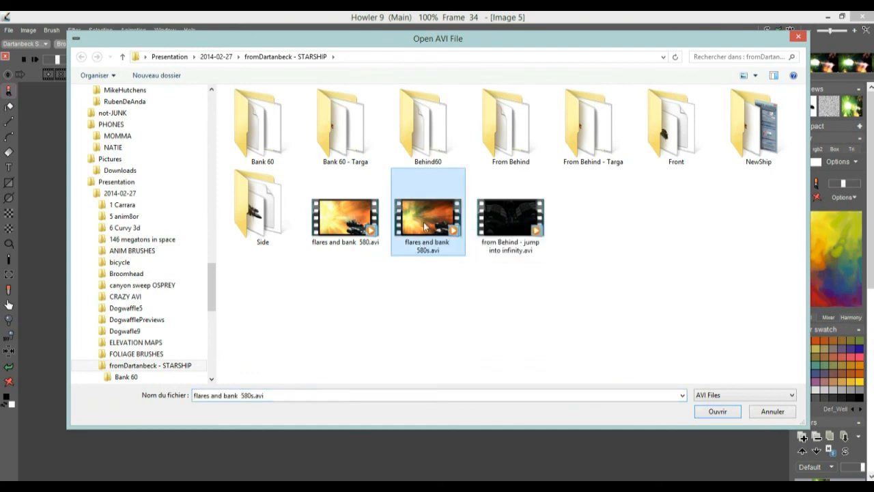
left_click(352, 223)
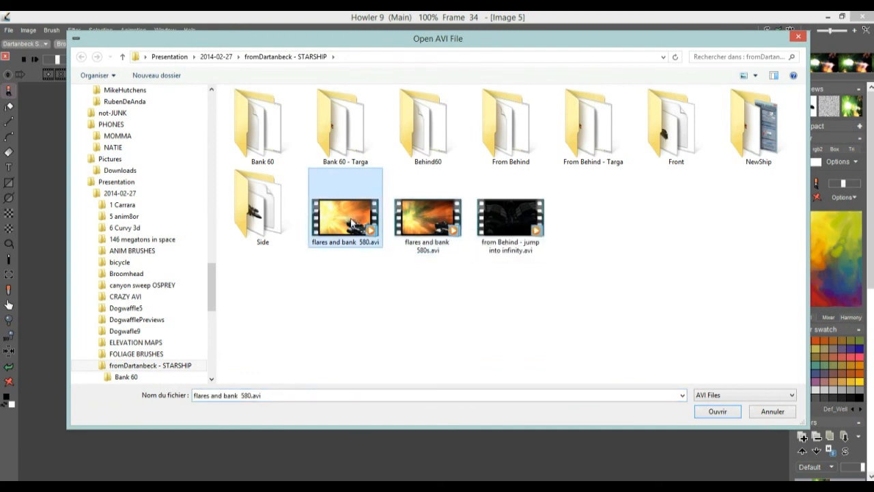
left_click(712, 411)
left_click(351, 325)
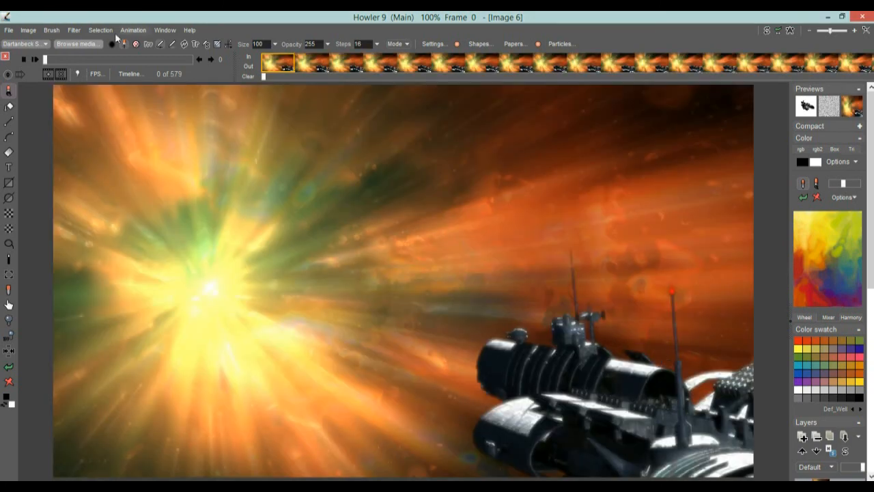
left_click(35, 61)
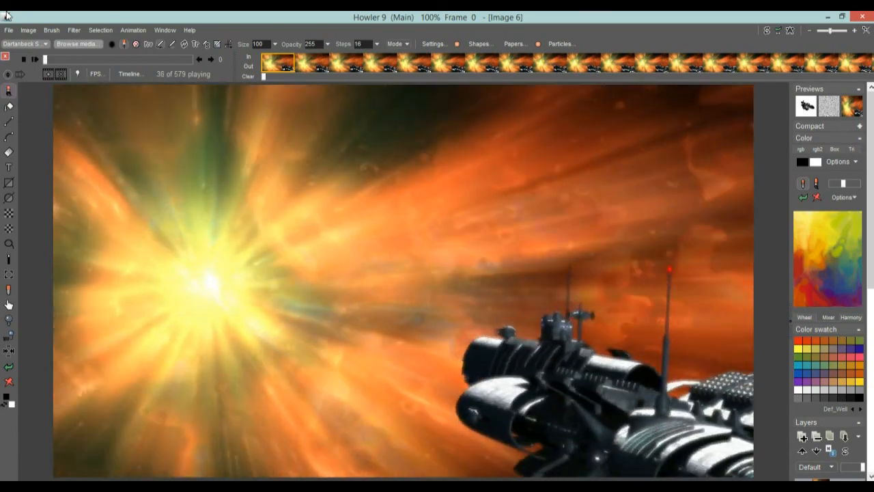